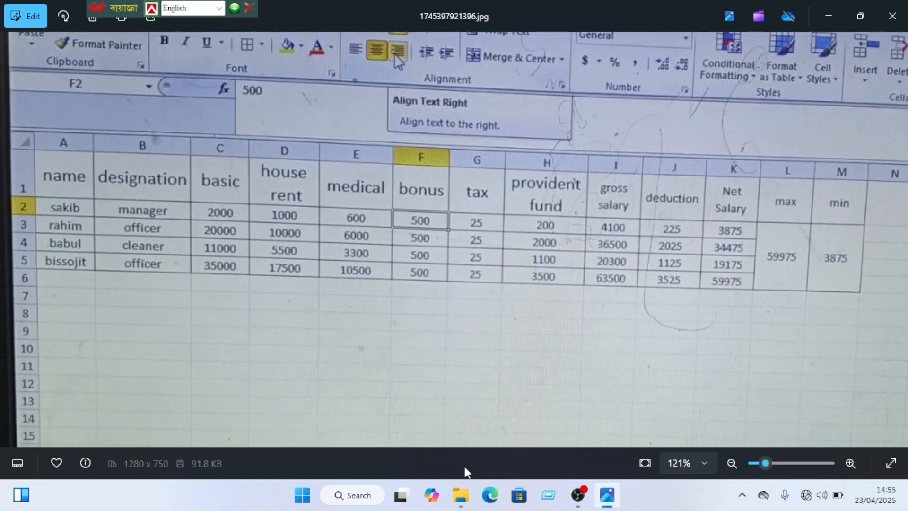
# Create a new Microsoft Excel Worksheet on the desktop and name the file with the author's first name.
pyautogui.click(829, 16)
pyautogui.click(830, 8)
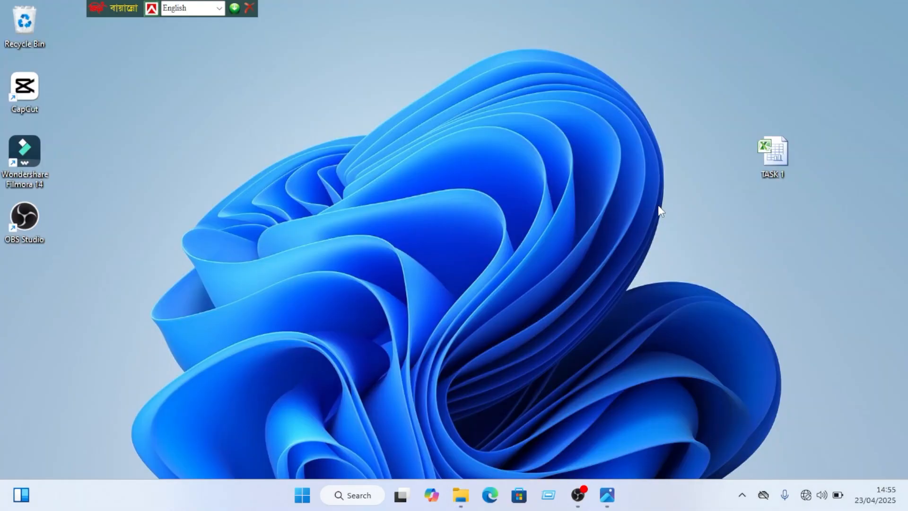
pyautogui.rightClick(658, 207)
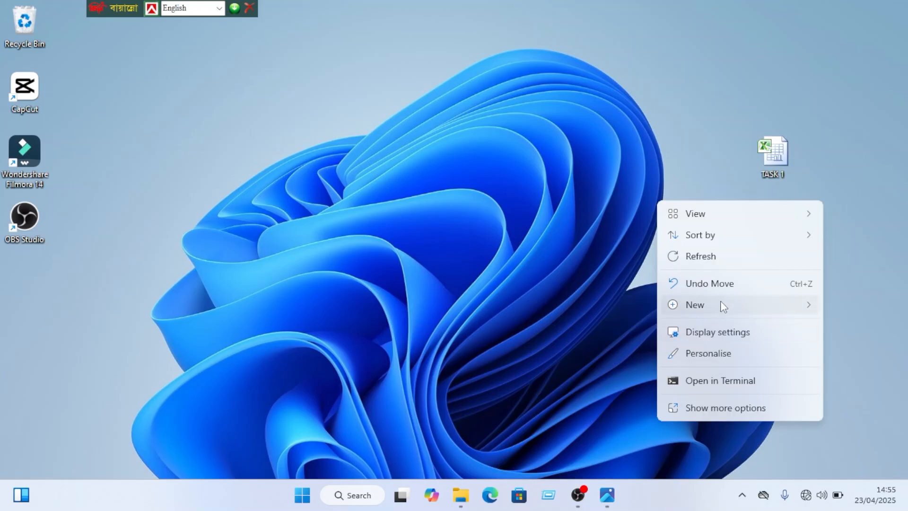
pyautogui.moveTo(720, 304)
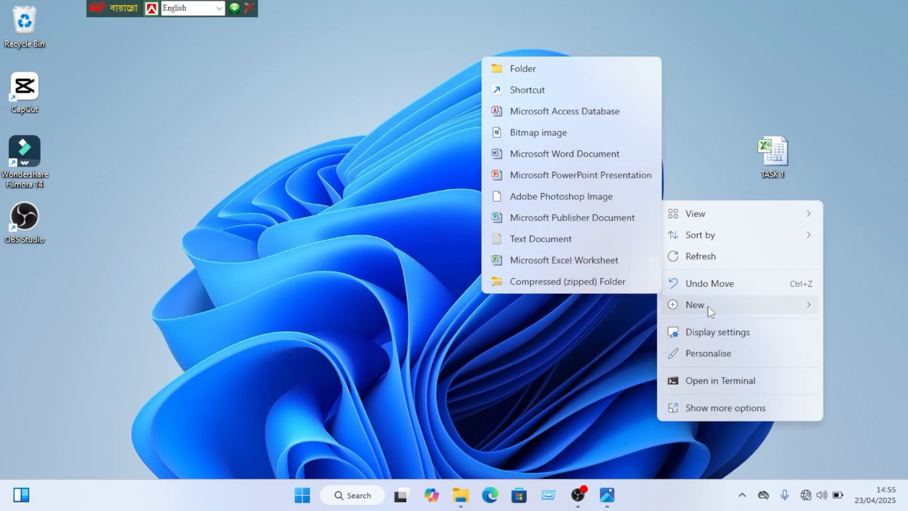
pyautogui.click(575, 259)
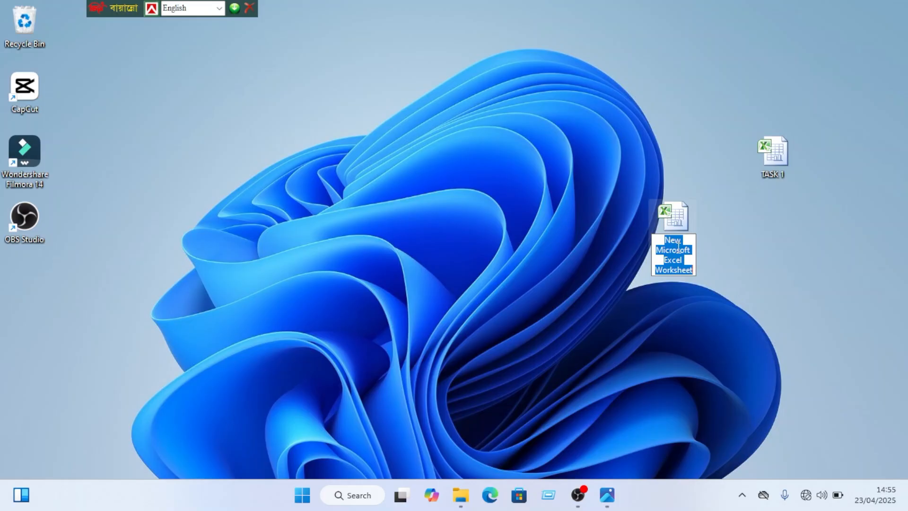
pyautogui.write('Bls')
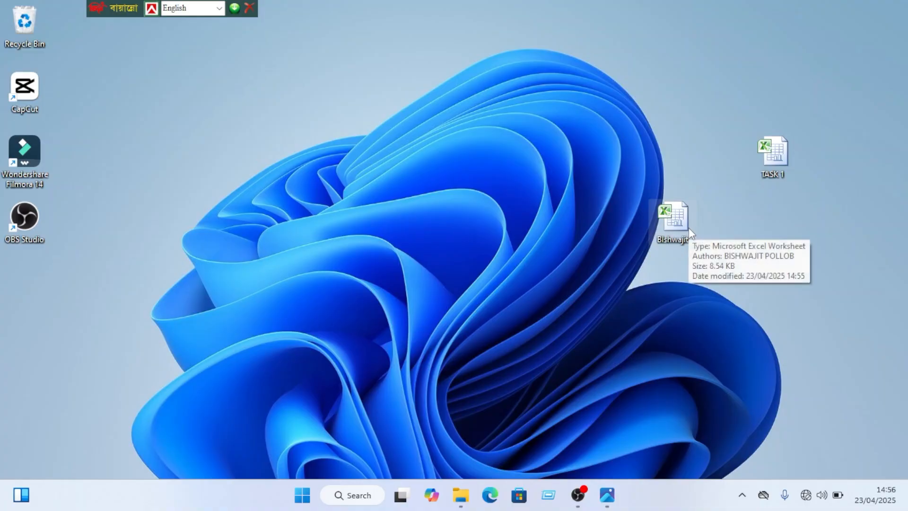
# Open the newly created workbook from the desktop and dismiss the Office Activation Wizard.
pyautogui.doubleClick(688, 228)
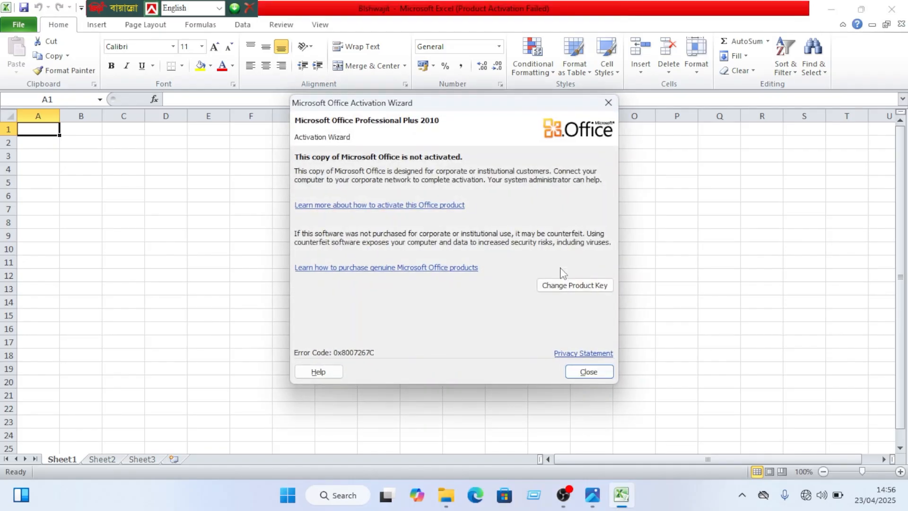
pyautogui.click(592, 373)
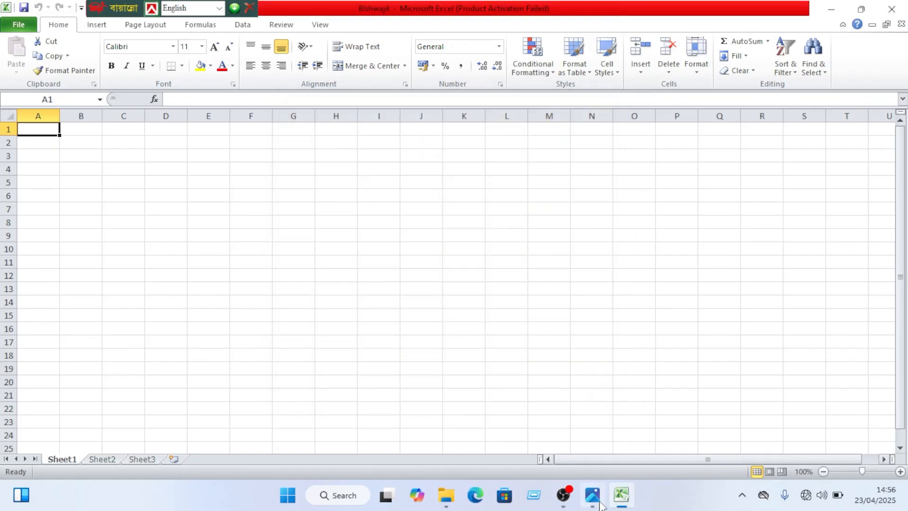
pyautogui.moveTo(600, 505)
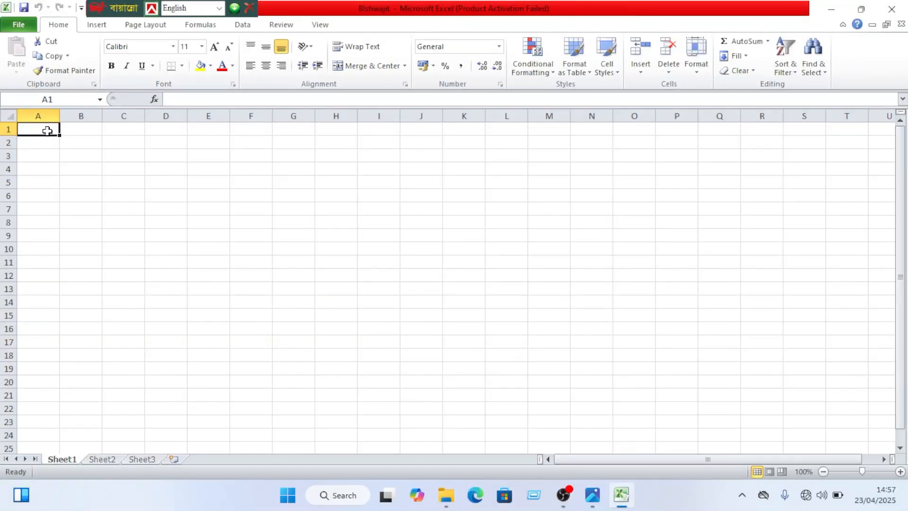
pyautogui.click(194, 157)
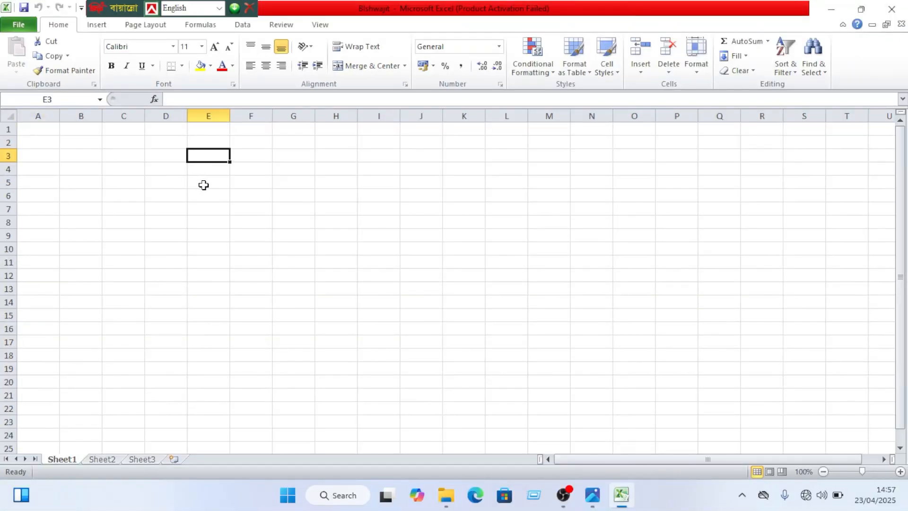
pyautogui.click(202, 185)
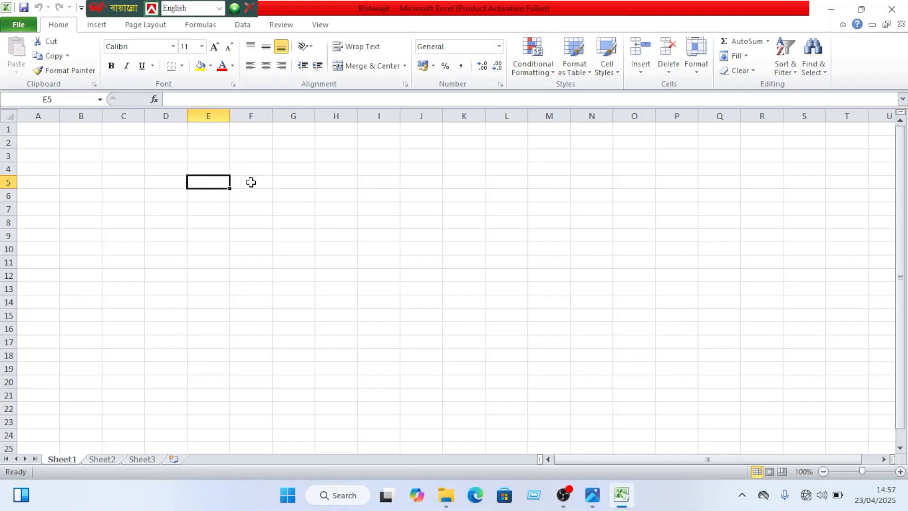
pyautogui.doubleClick(251, 182)
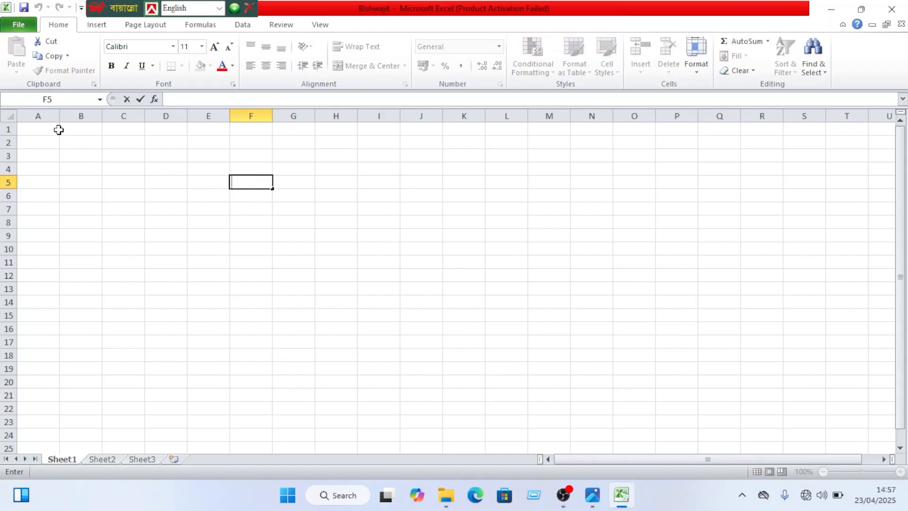
pyautogui.click(43, 125)
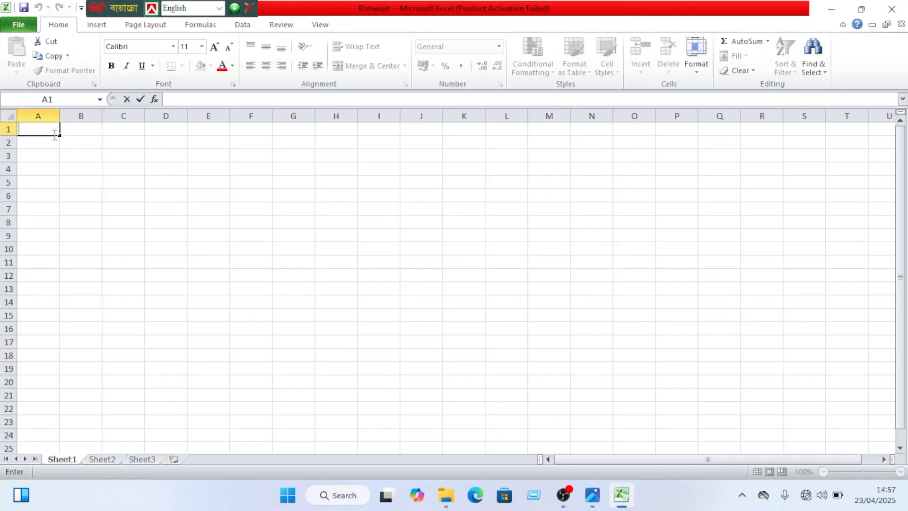
pyautogui.click(352, 222)
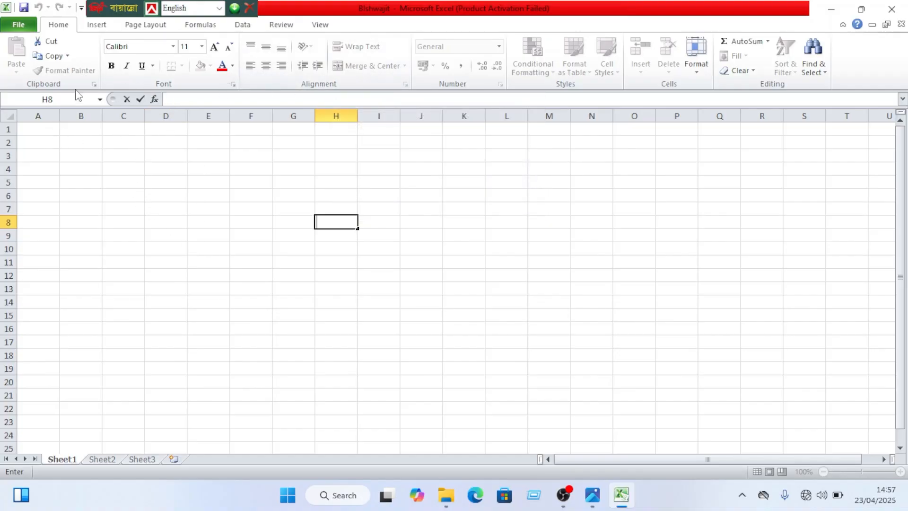
pyautogui.click(224, 99)
# Enter the column headings Name in A1 and Designation in B1, following the reference photo of the salary sheet.
pyautogui.click(42, 129)
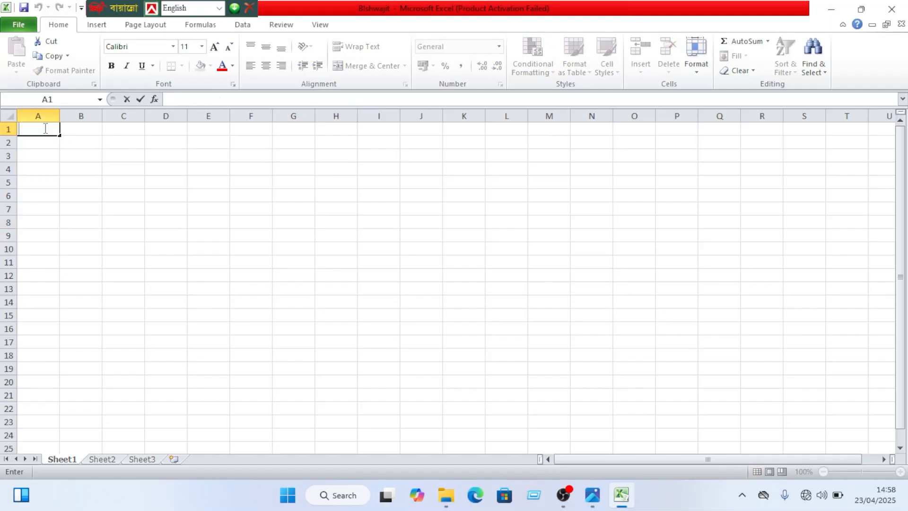
pyautogui.write('Name')
pyautogui.press('Tab')
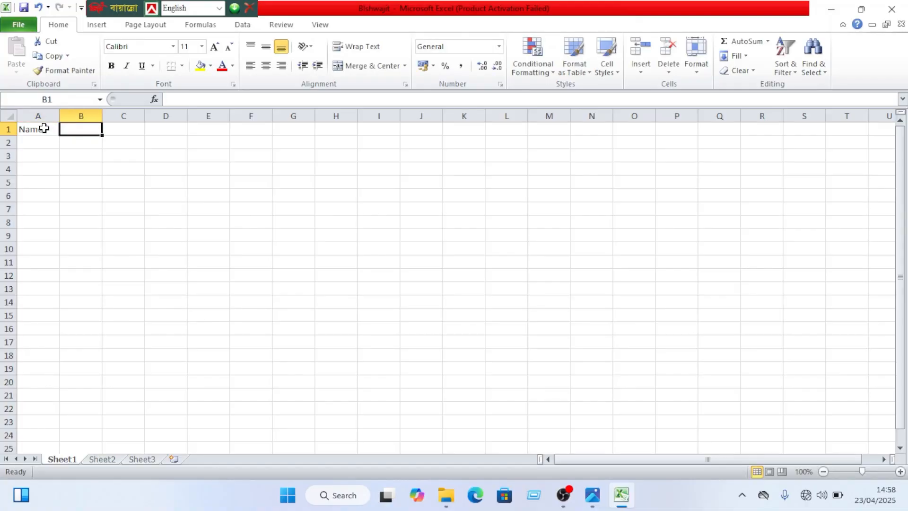
pyautogui.click(590, 495)
pyautogui.hotkey('alt', 'Tab')
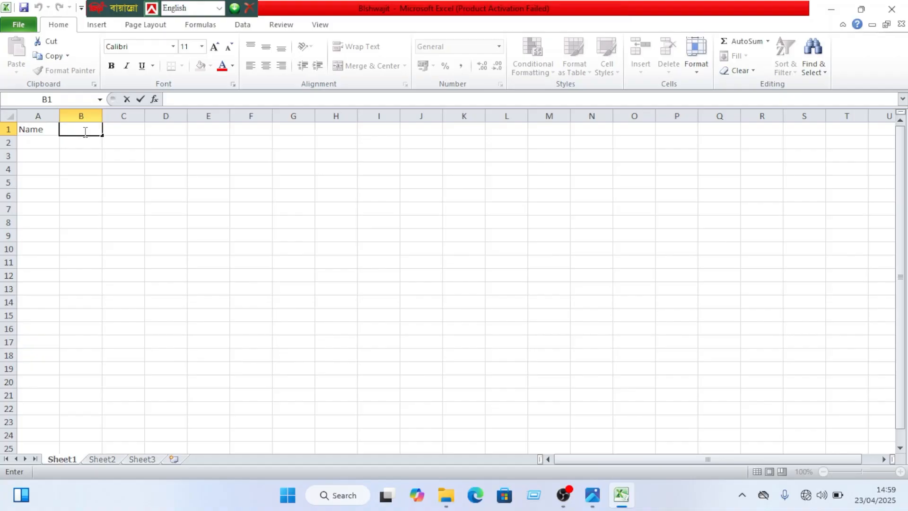
pyautogui.write('Designation')
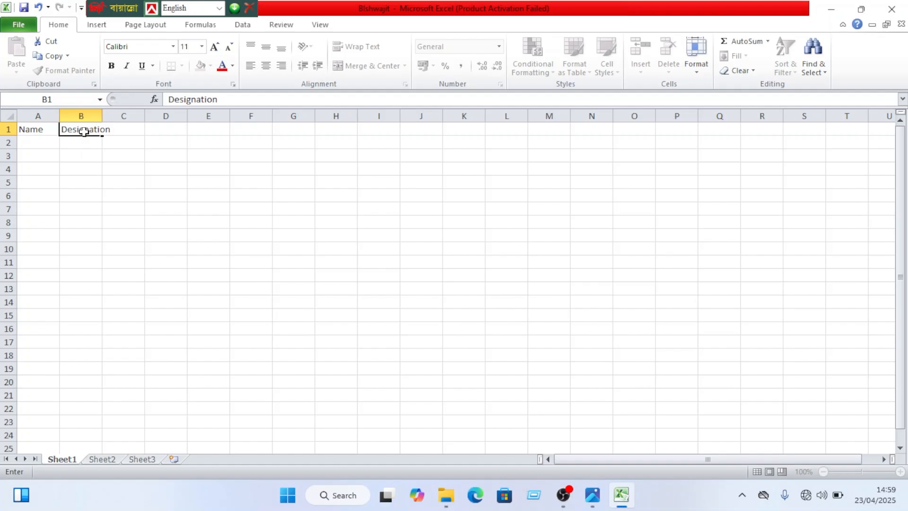
pyautogui.press('Tab')
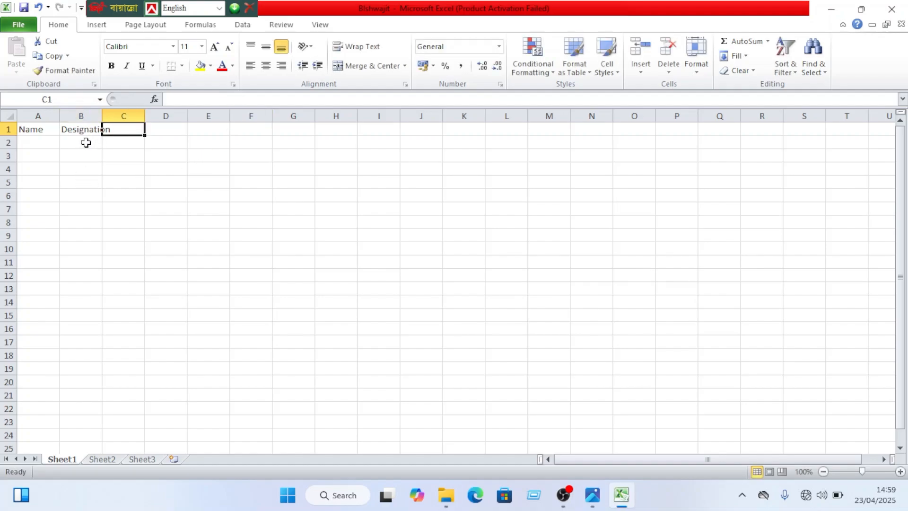
# Widen column B so the Designation heading fits inside its cell.
pyautogui.click(123, 154)
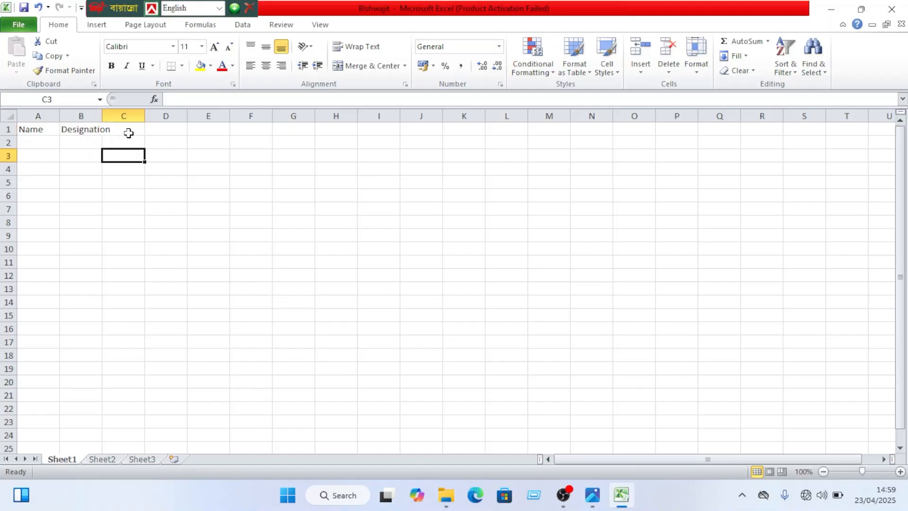
pyautogui.click(129, 135)
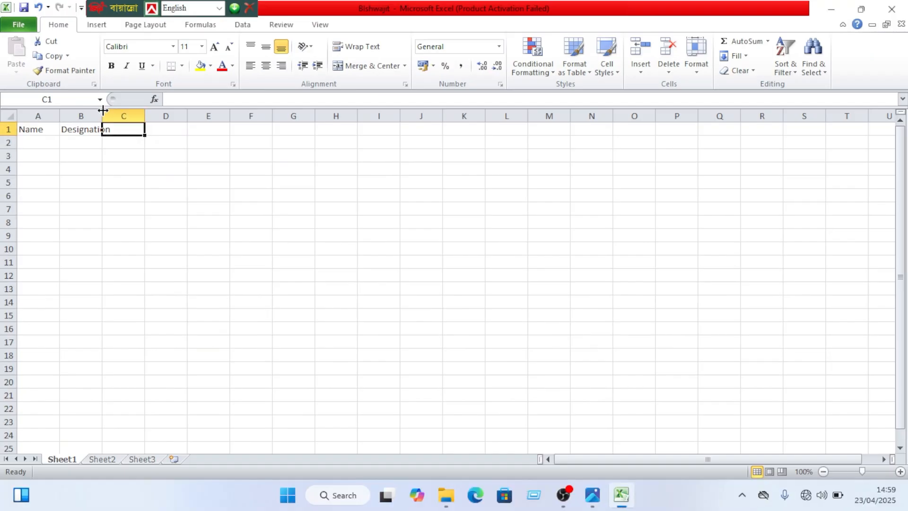
pyautogui.moveTo(110, 109)
pyautogui.mouseDown()
pyautogui.moveTo(139, 110)
pyautogui.moveTo(117, 110)
pyautogui.mouseUp()
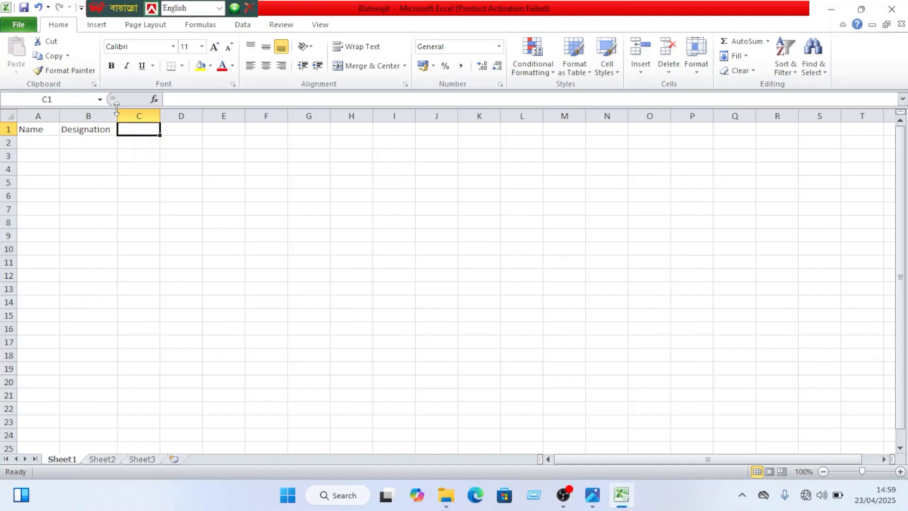
# Enter the column headings Basic in C1 and House rent in D1.
pyautogui.doubleClick(142, 132)
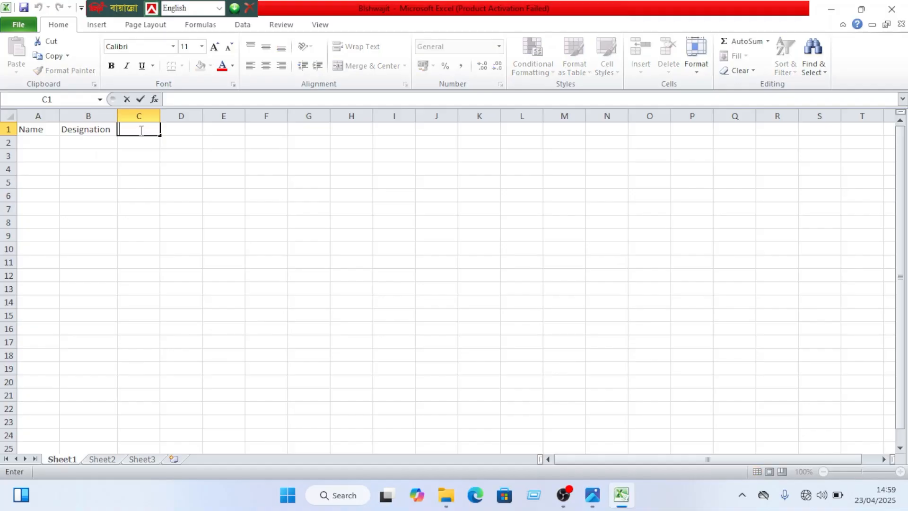
pyautogui.write('BAs')
pyautogui.press('BackSpace')
pyautogui.press('BackSpace')
pyautogui.write('asic')
pyautogui.press('Tab')
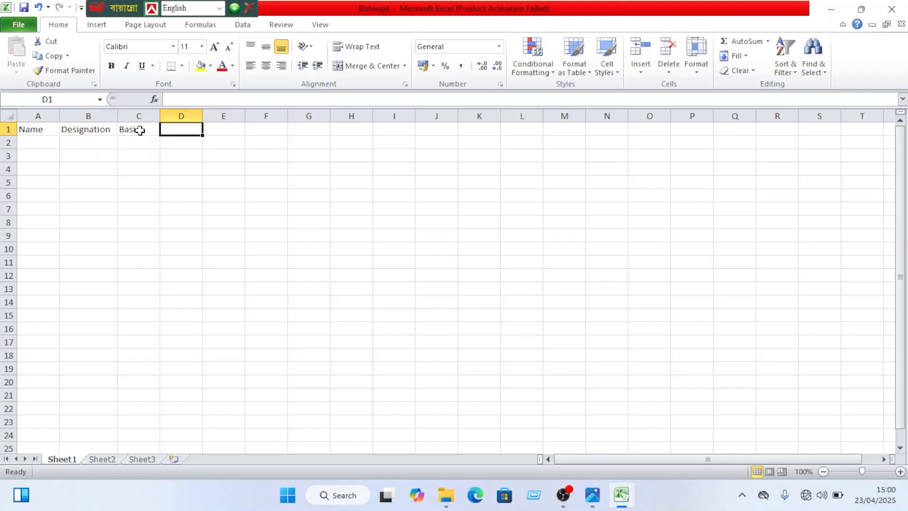
pyautogui.write('House ')
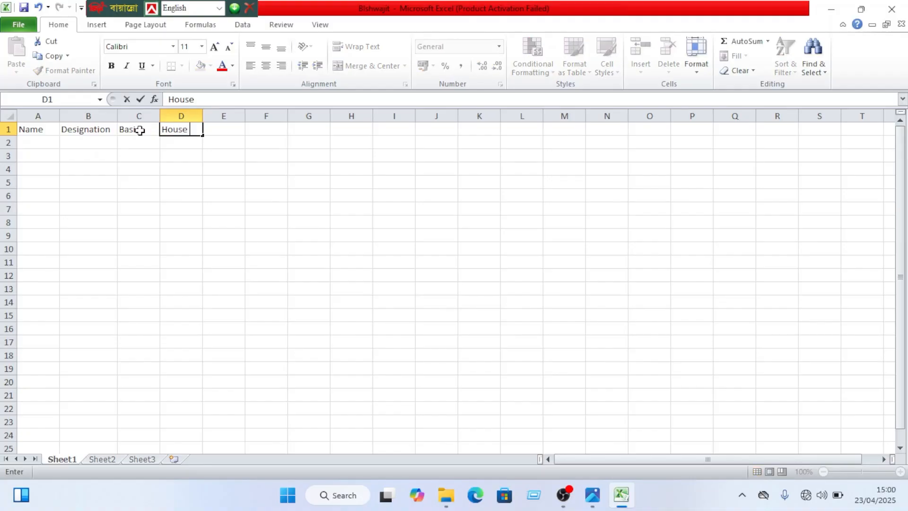
pyautogui.write('rent')
pyautogui.press('Tab')
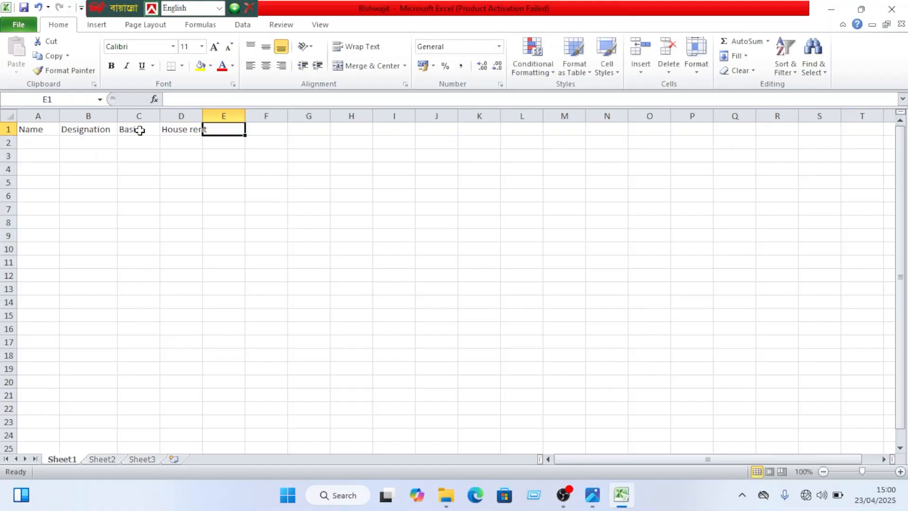
# Enter the column headings medical in E1, bonus in F1 and tax in G1.
pyautogui.write('medical')
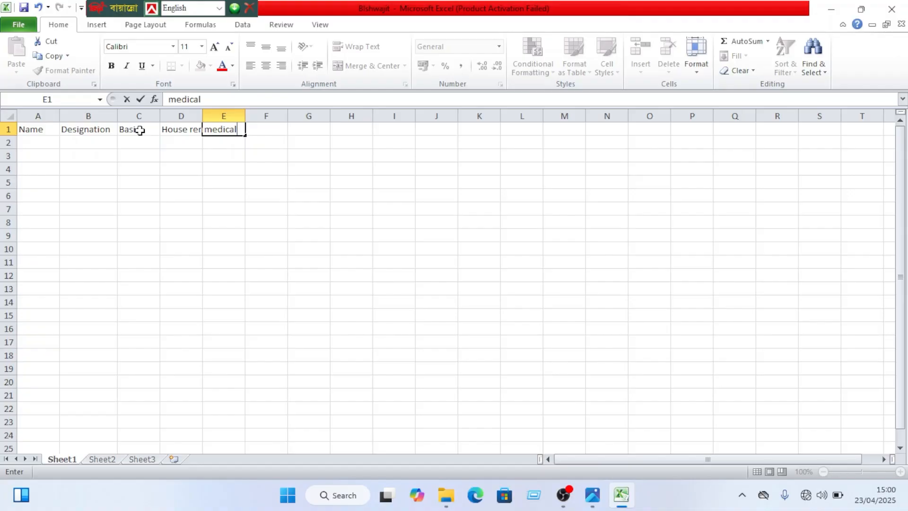
pyautogui.press('Tab')
pyautogui.write('b')
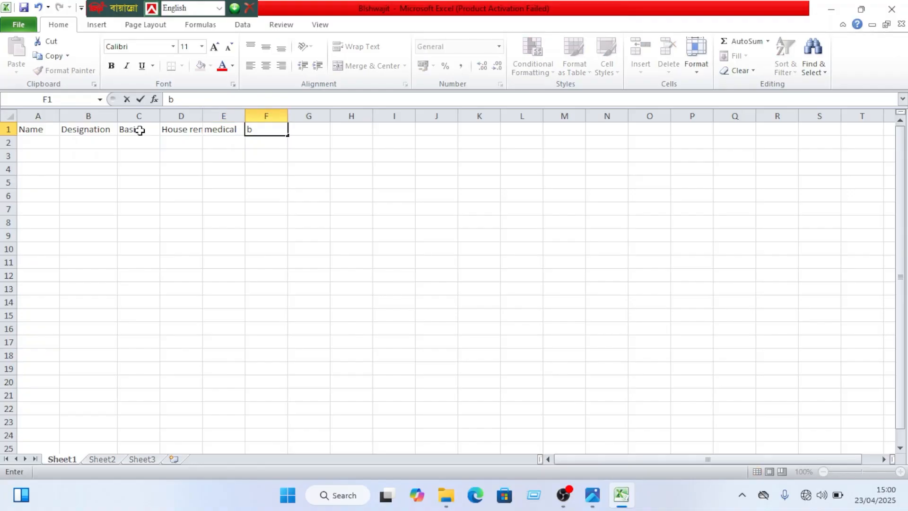
pyautogui.write('onus')
pyautogui.press('Tab')
pyautogui.write('ta')
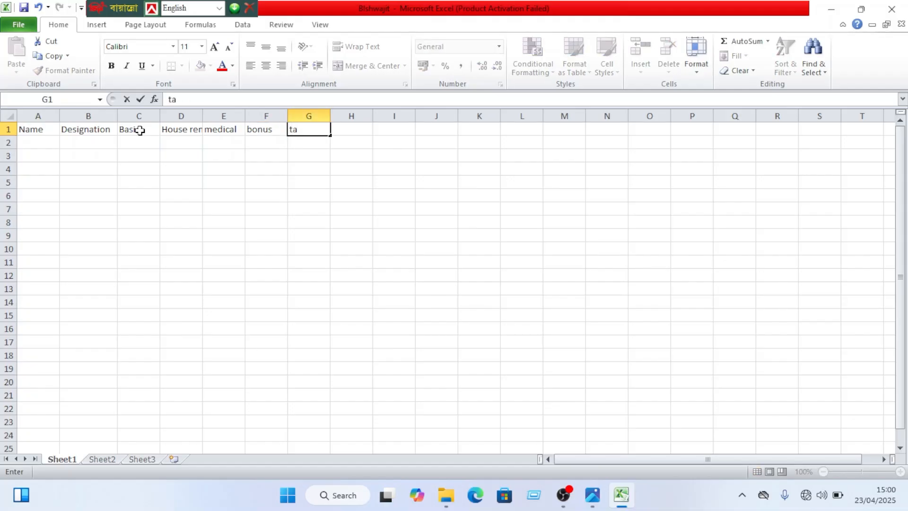
pyautogui.write('x')
pyautogui.press('Tab')
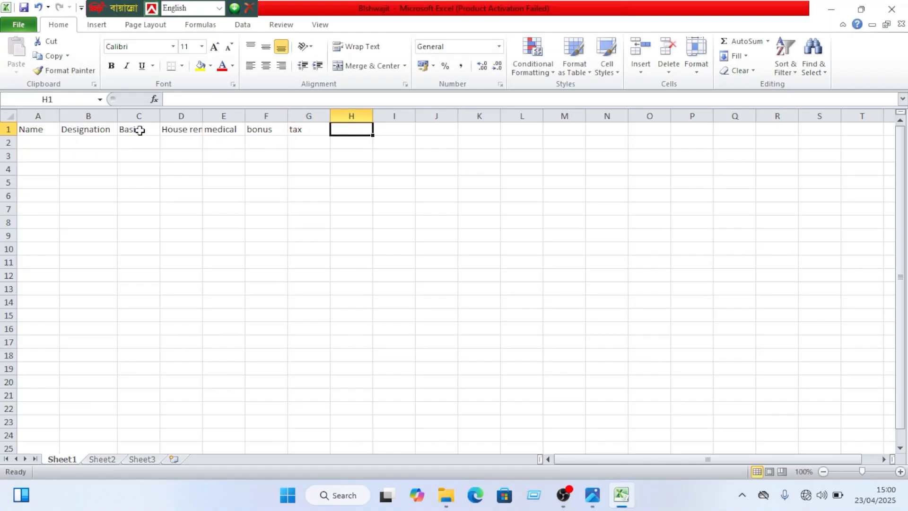
# Enter the column headings Provident fund in H1 and Gross sallary in I1.
pyautogui.write('Pro')
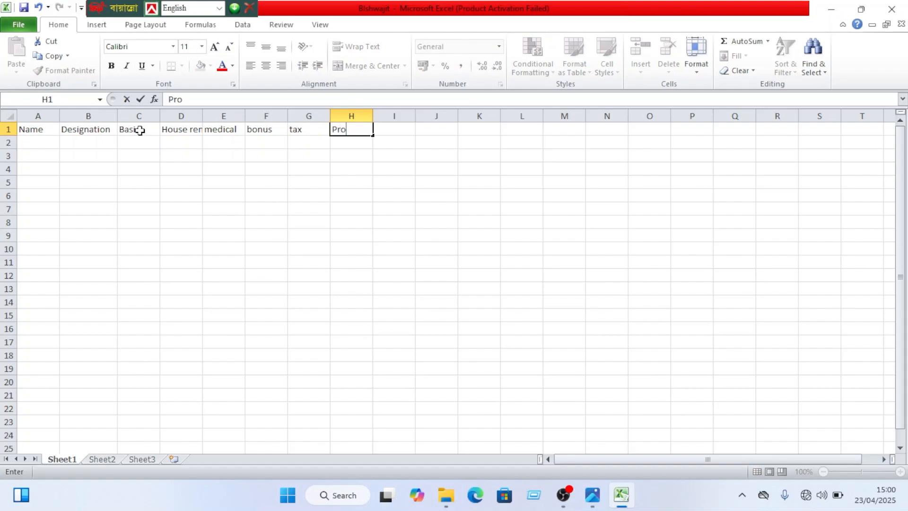
pyautogui.write('vident fund')
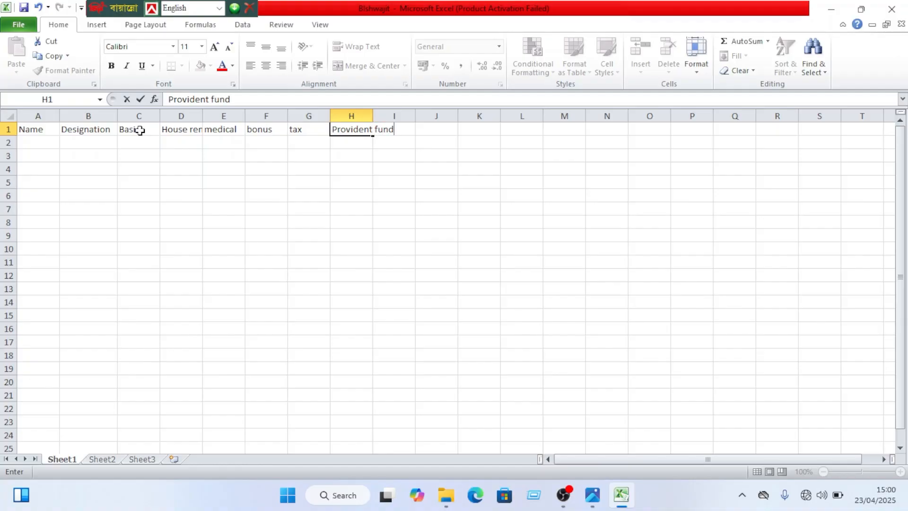
pyautogui.press('Tab')
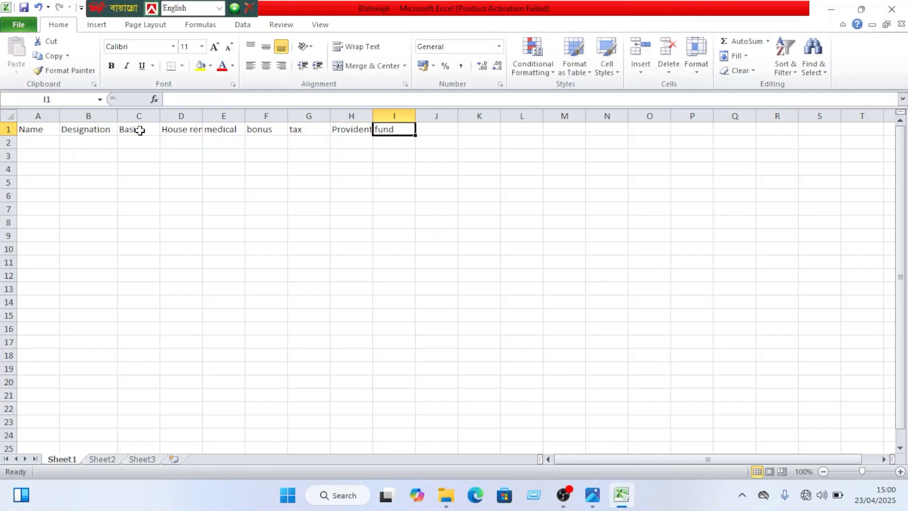
pyautogui.write('G')
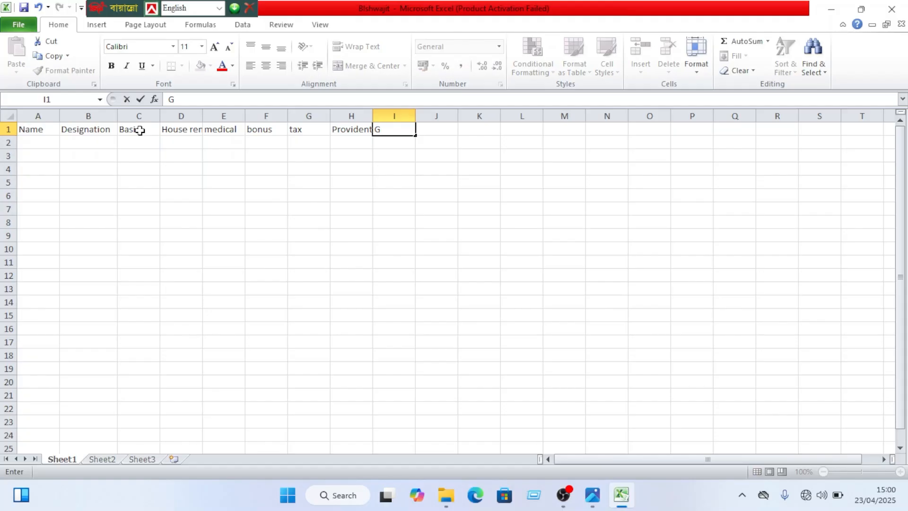
pyautogui.write('ross sallary')
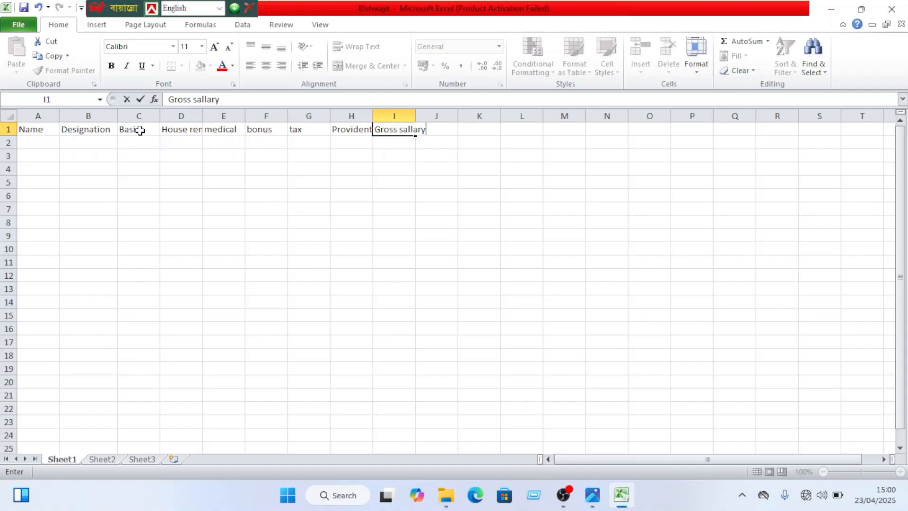
pyautogui.press('Tab')
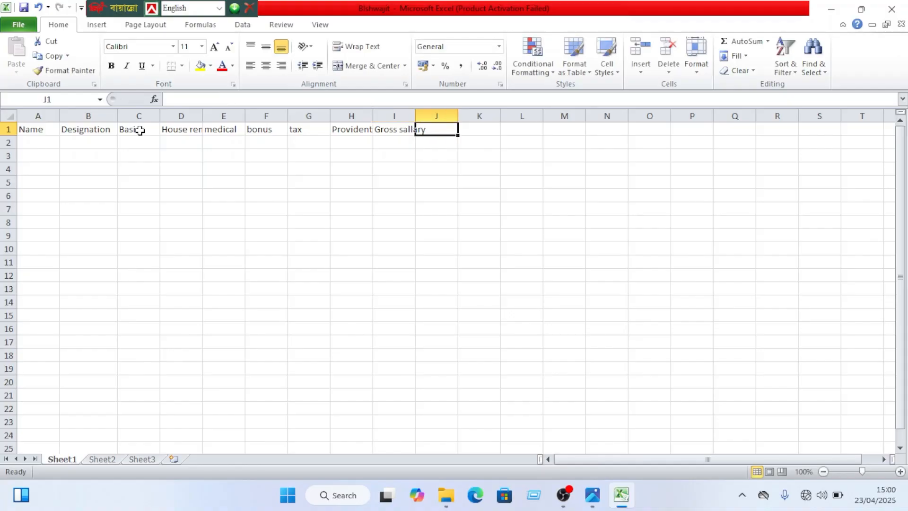
# Enter the column headings Deduction in J1 and Net salary in K1.
pyautogui.write('D')
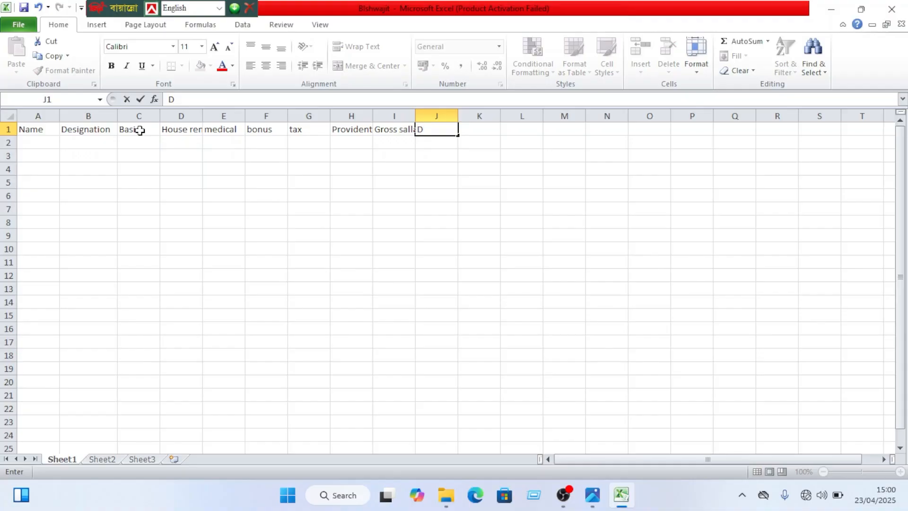
pyautogui.write('eduction')
pyautogui.press('Tab')
pyautogui.write('Ne')
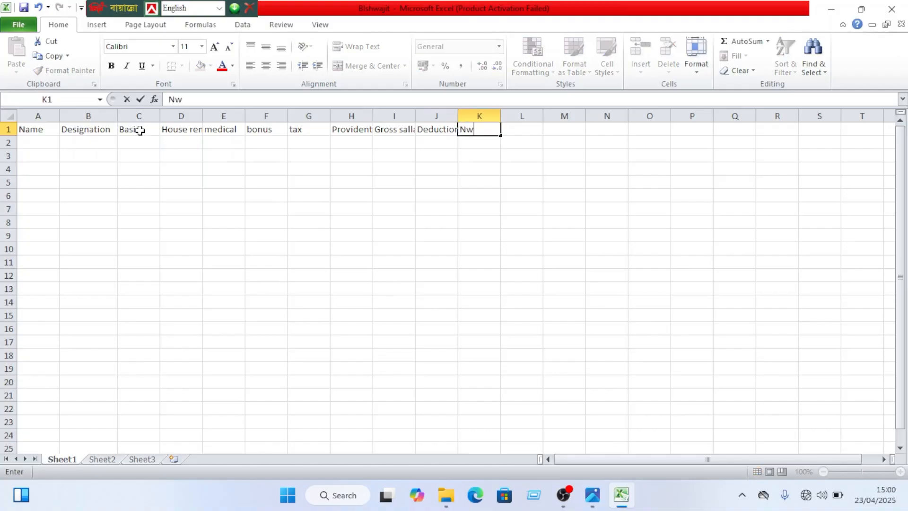
pyautogui.write('t salary')
pyautogui.press('Tab')
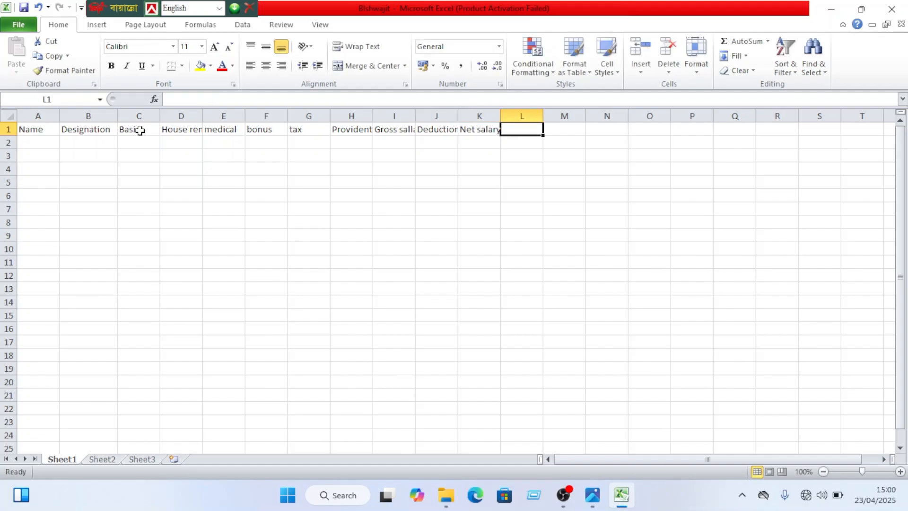
# Enter the column headings Max in L1 and Min in M1.
pyautogui.write('Max')
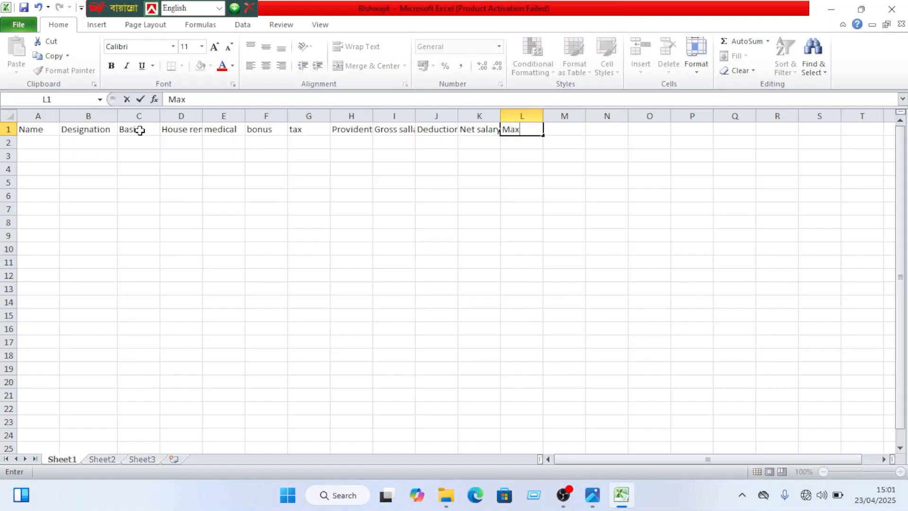
pyautogui.press('Tab')
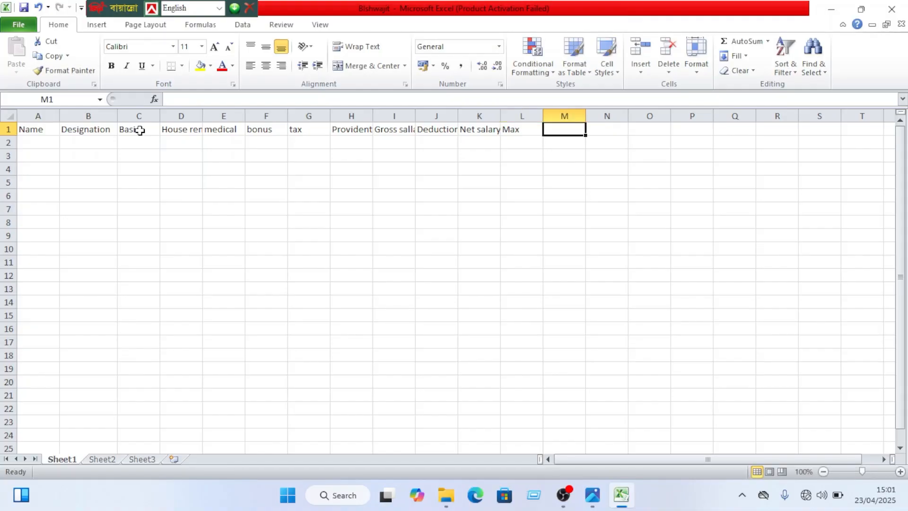
pyautogui.write('Min')
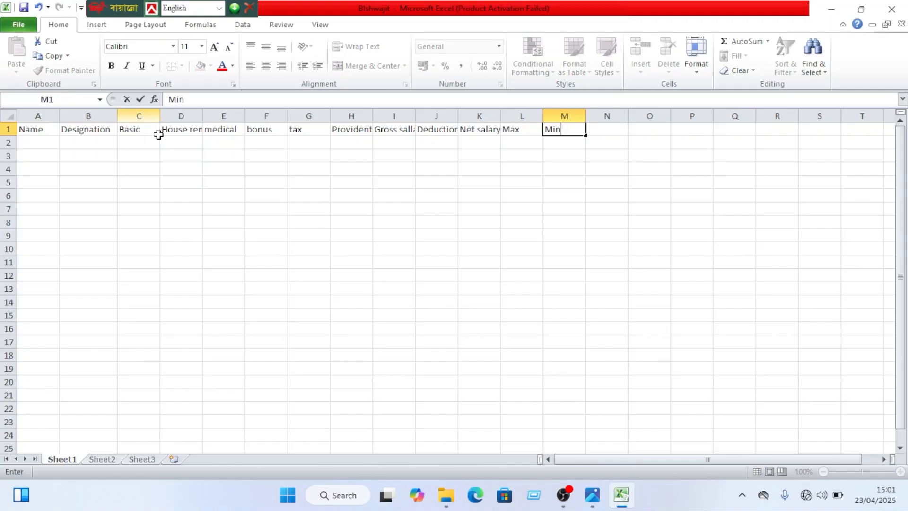
# Switch to the reference photo and examine how its heading row is laid out, including which headings span two lines.
pyautogui.click(592, 495)
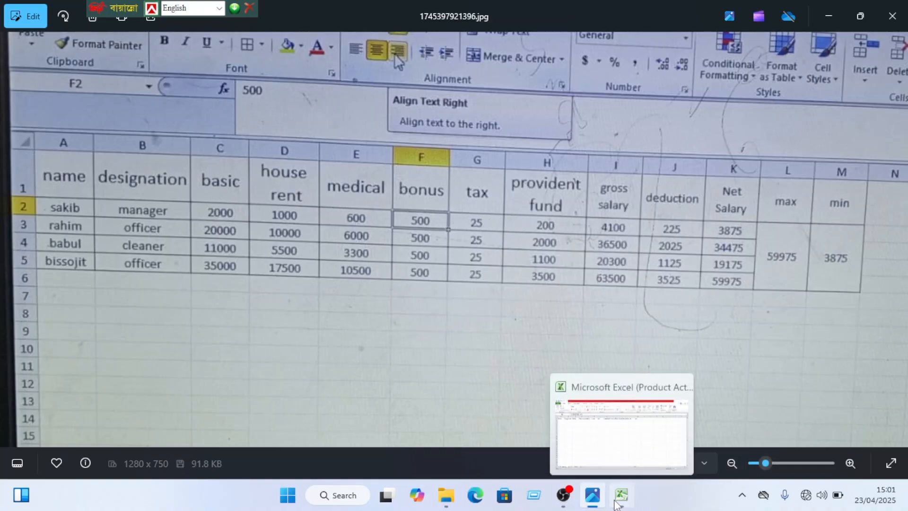
pyautogui.click(610, 430)
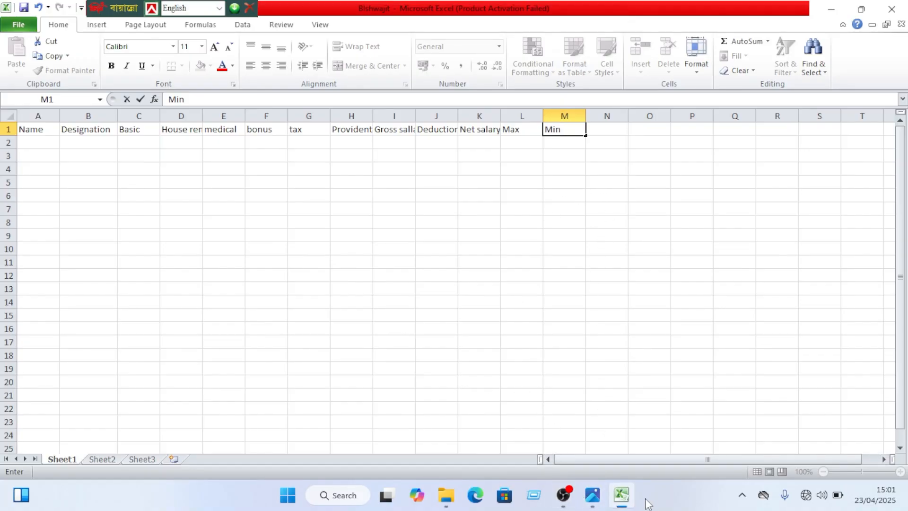
pyautogui.click(601, 503)
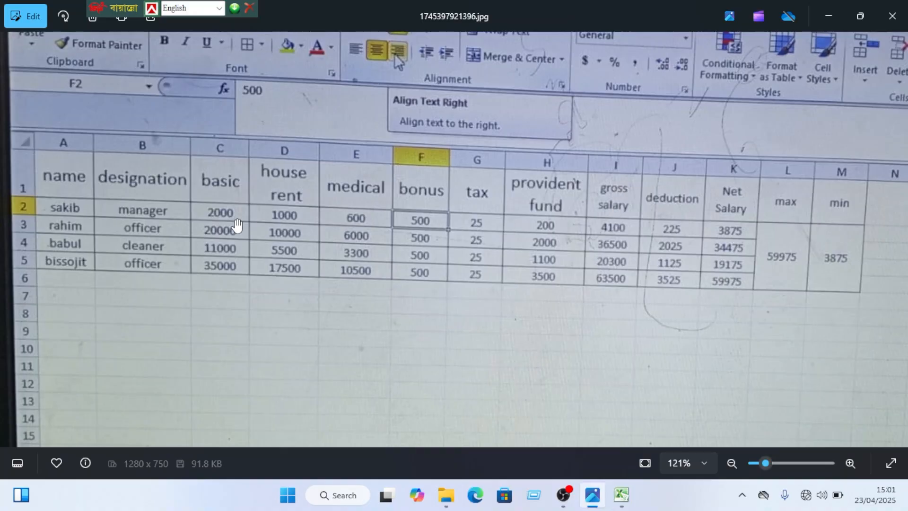
pyautogui.press('F11')
pyautogui.scroll(4, 283, 176)
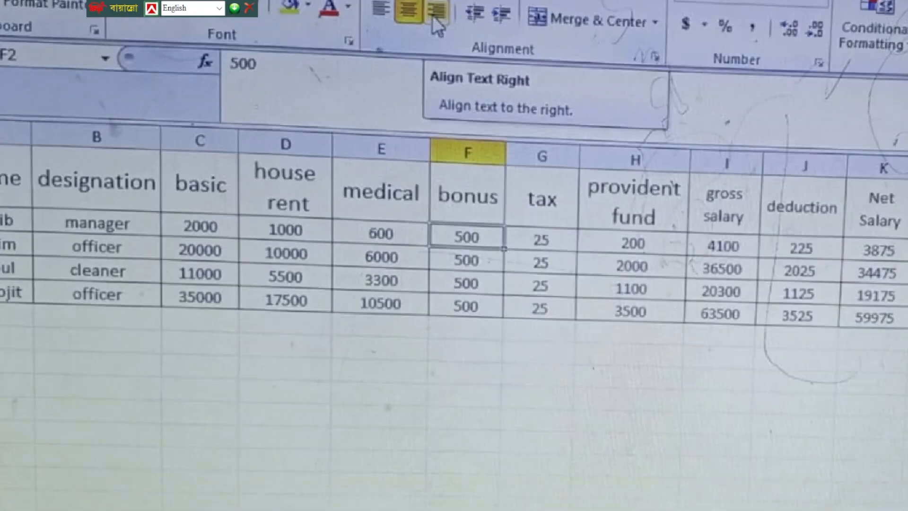
pyautogui.press('F11')
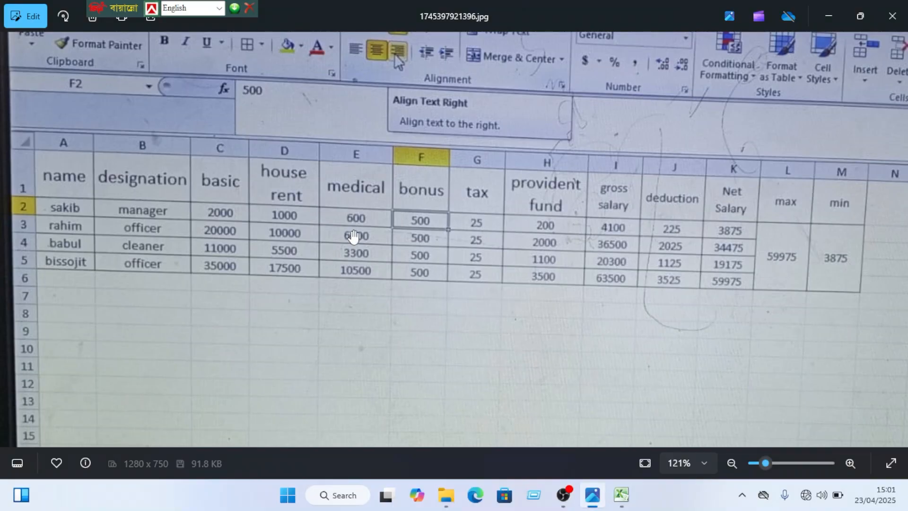
# Return to the Excel workbook and split the House rent heading in D1 onto two lines after House.
pyautogui.click(621, 502)
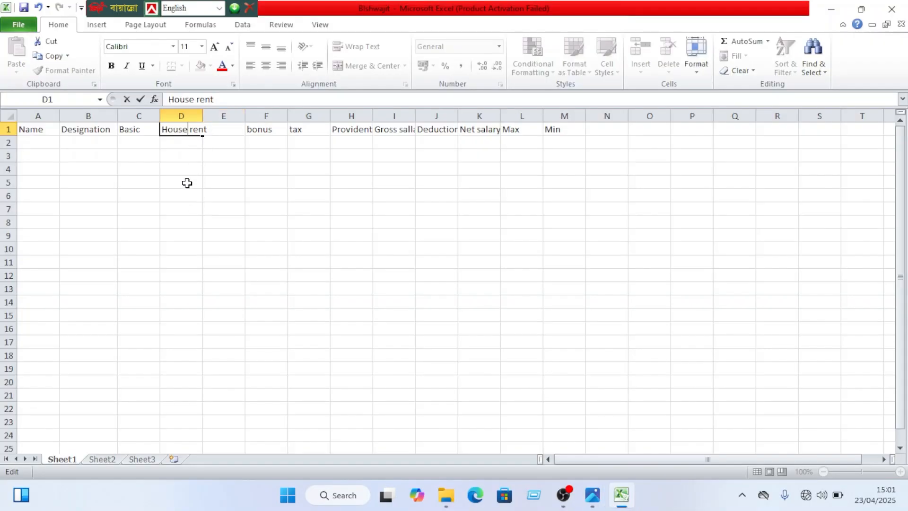
pyautogui.doubleClick(189, 131)
pyautogui.doubleClick(186, 130)
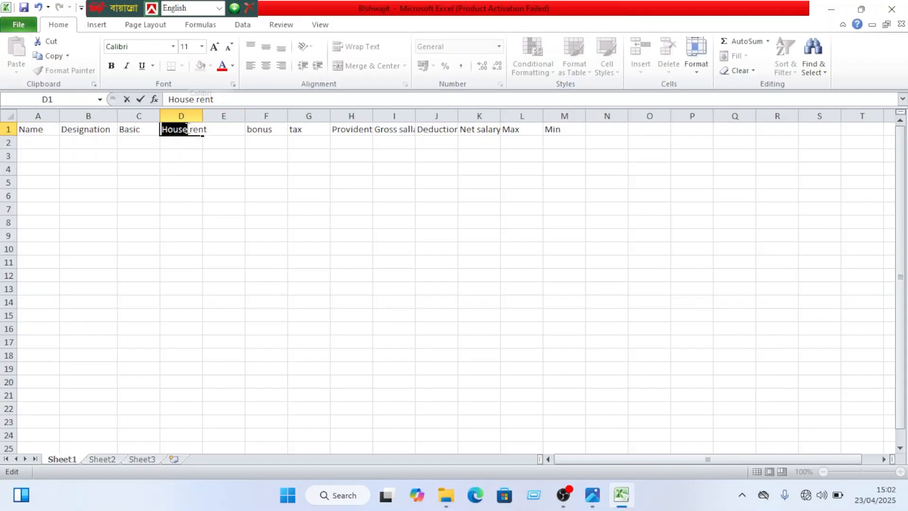
pyautogui.click(188, 130)
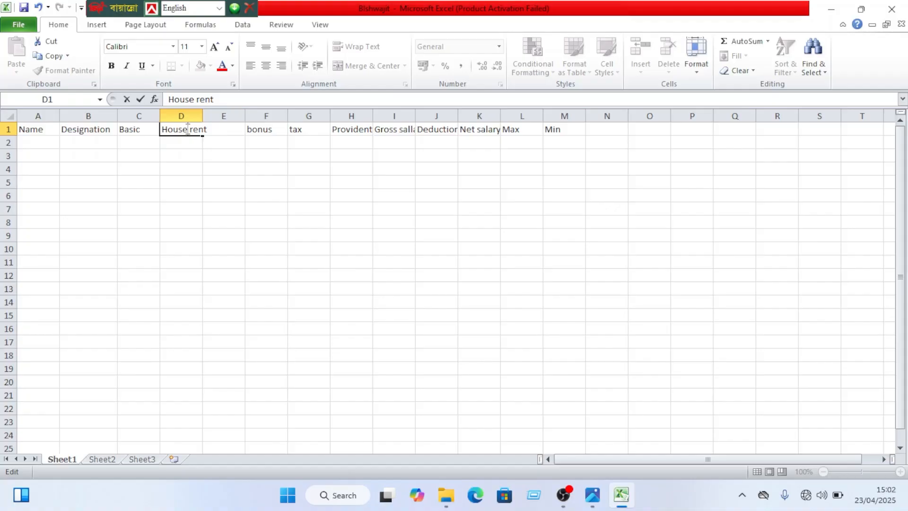
pyautogui.hotkey('alt', 'Return')
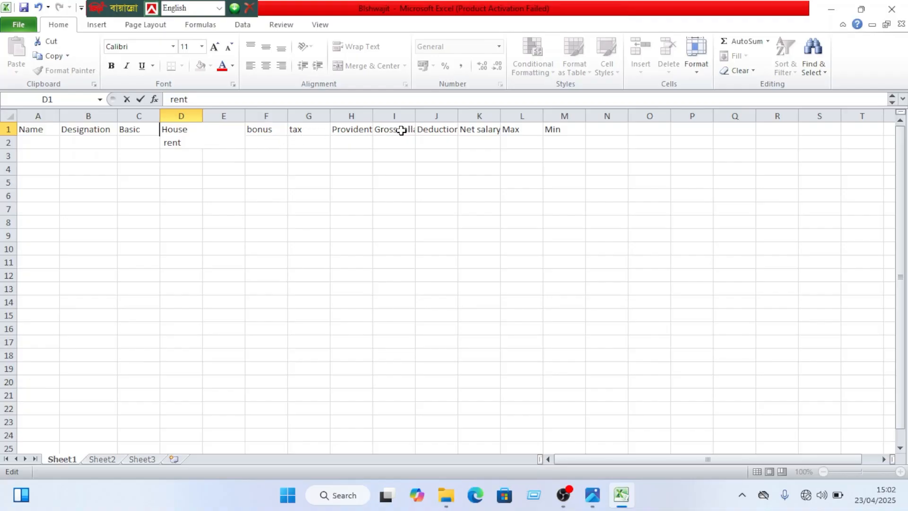
# Split the Gross sallary heading in I1 onto two lines after Gross.
pyautogui.doubleClick(400, 129)
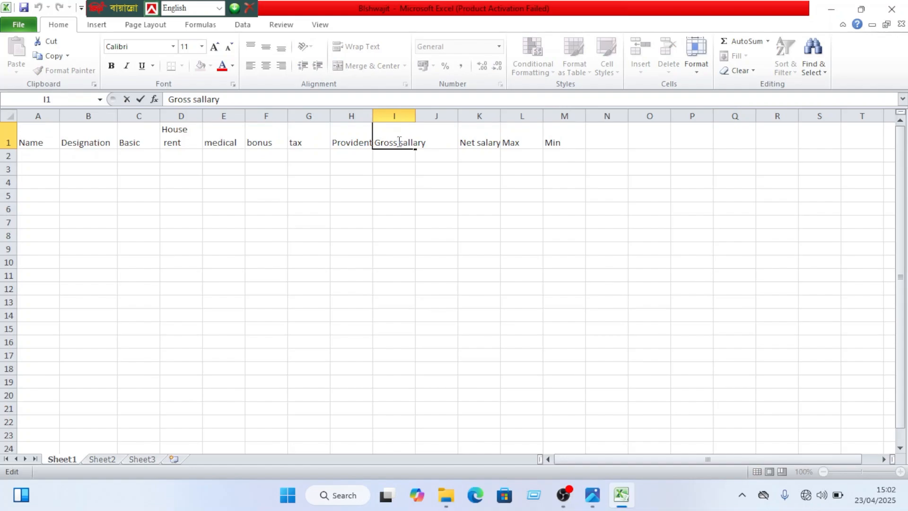
pyautogui.hotkey('alt', 'Return')
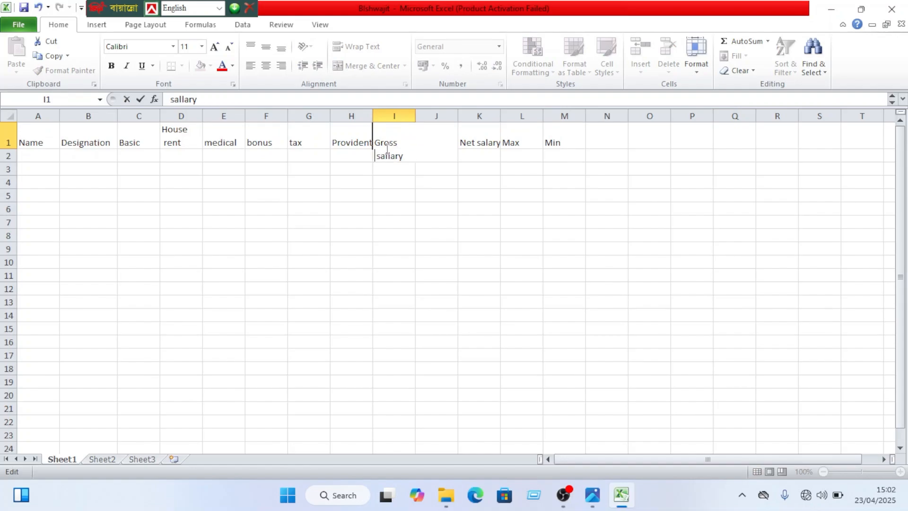
pyautogui.hotkey('ctrl', 'Return')
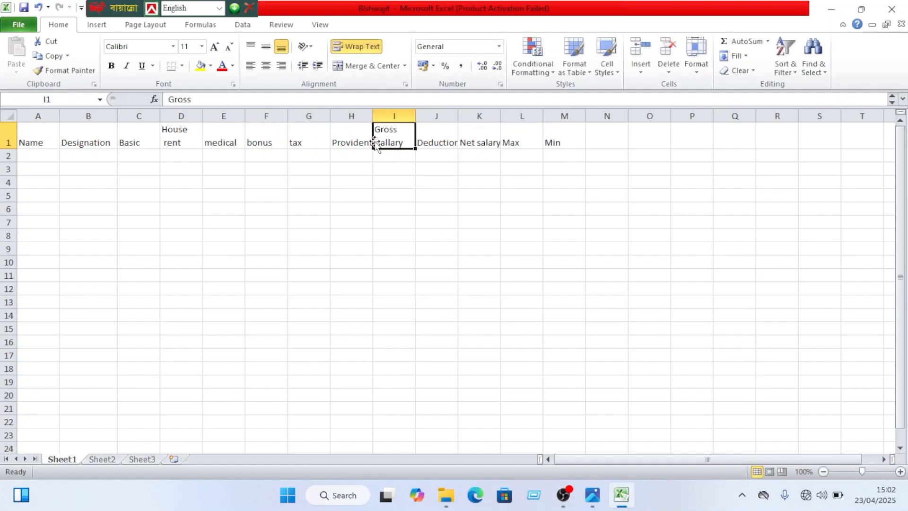
# Split the Net salary heading in K1 onto two lines after Net.
pyautogui.doubleClick(475, 139)
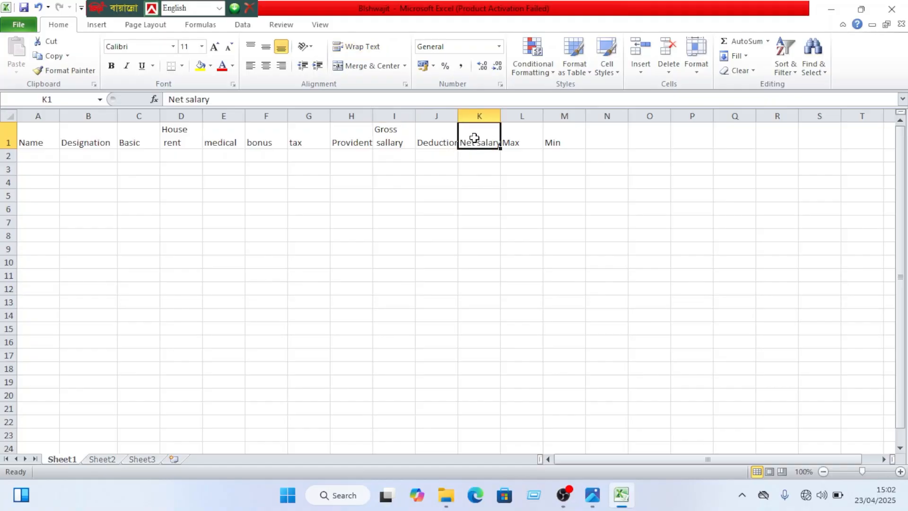
pyautogui.doubleClick(475, 140)
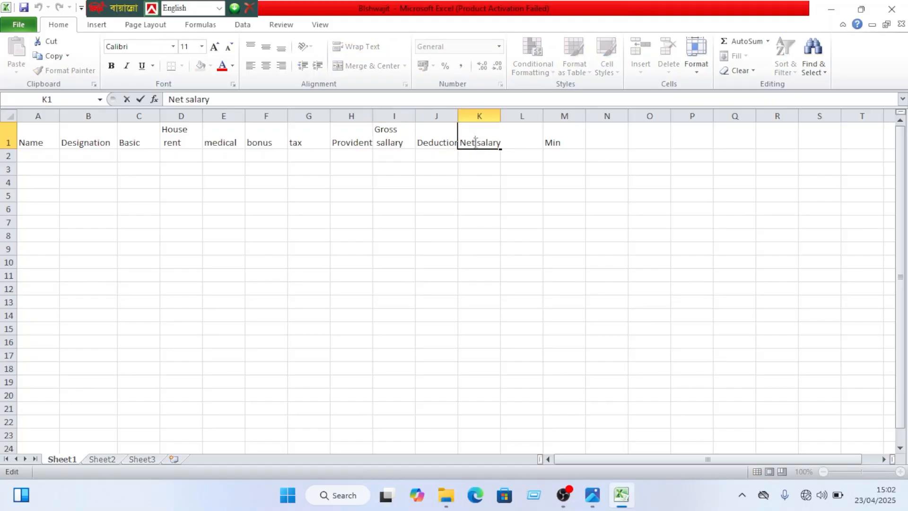
pyautogui.hotkey('alt', 'Return')
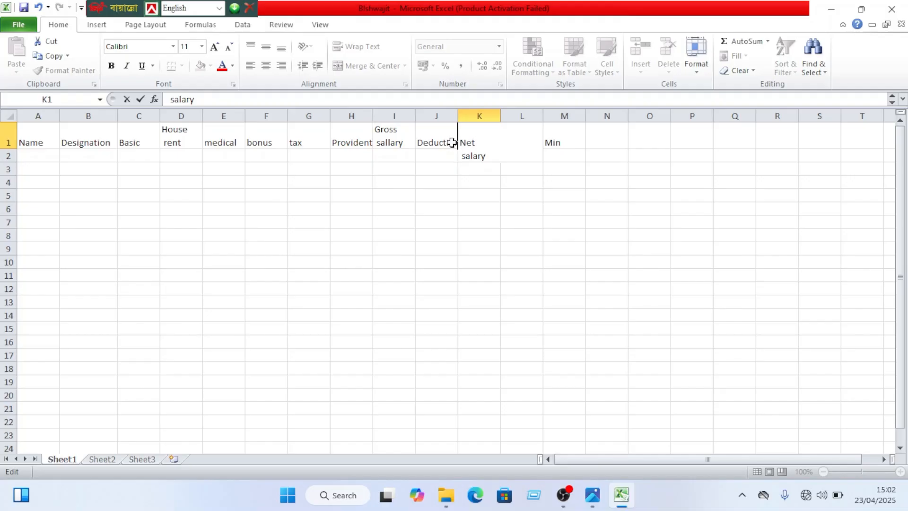
pyautogui.click(458, 150)
pyautogui.doubleClick(491, 148)
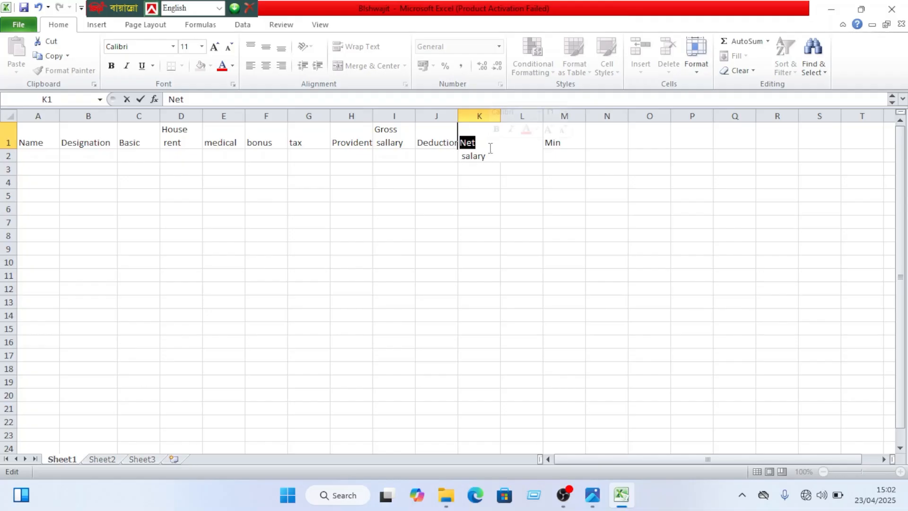
pyautogui.click(502, 155)
pyautogui.click(483, 173)
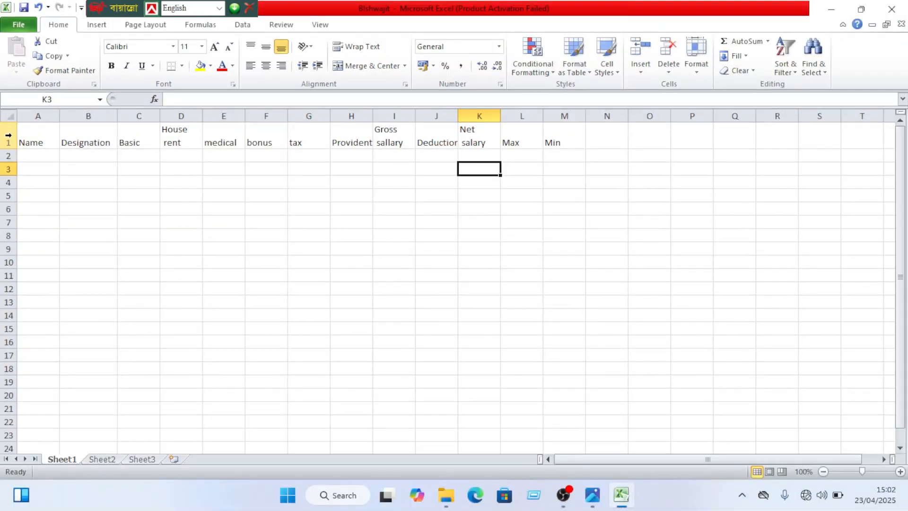
# Center the whole heading row 1 both horizontally and vertically.
pyautogui.click(8, 134)
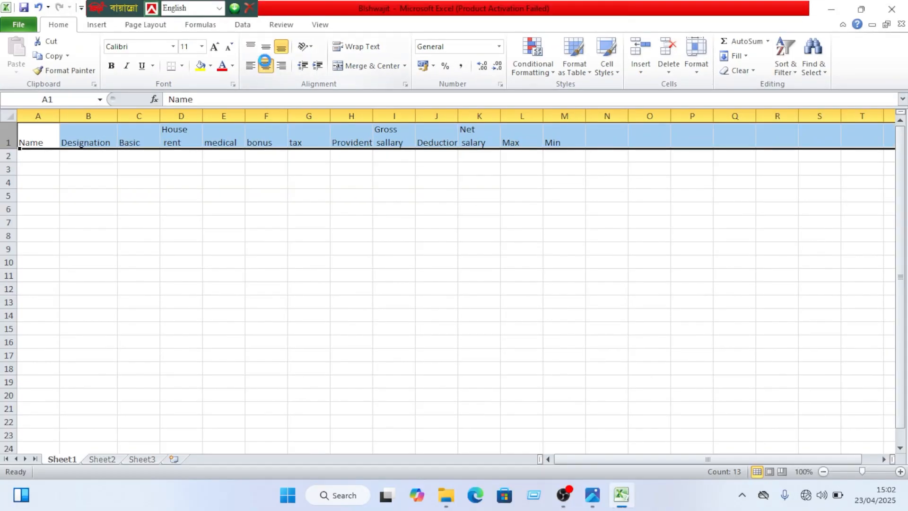
pyautogui.click(266, 73)
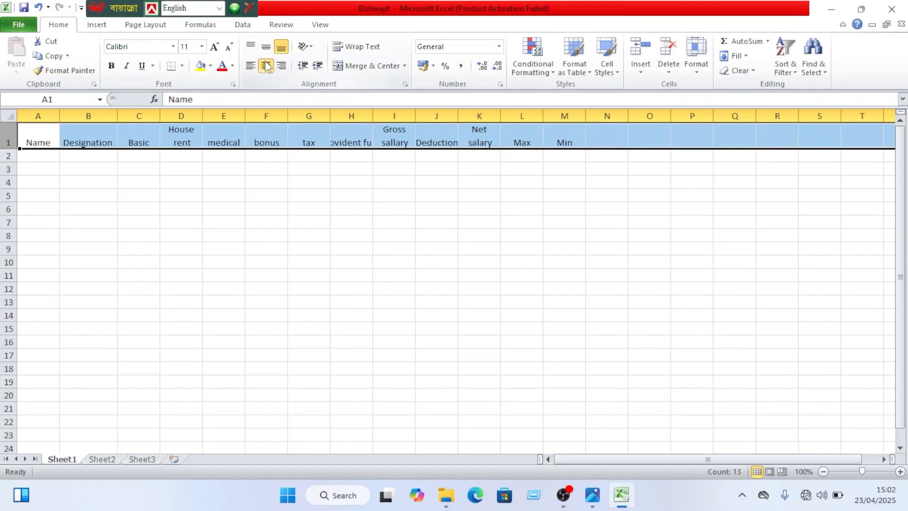
pyautogui.click(266, 46)
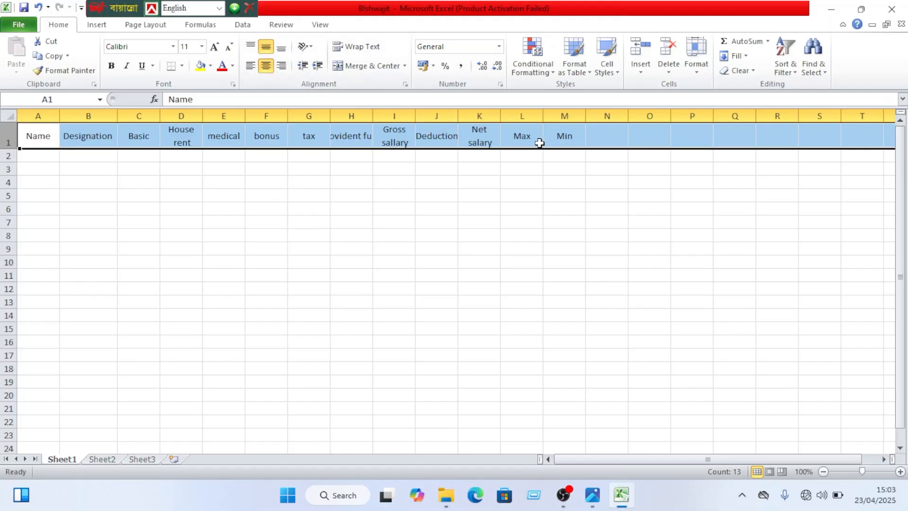
# Make the headings in row 1 bold and increase their font size by two steps.
pyautogui.click(111, 66)
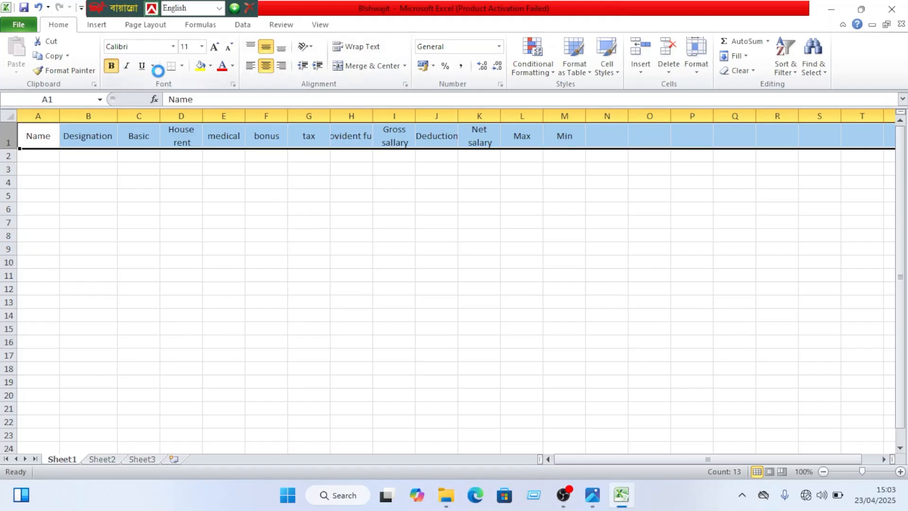
pyautogui.click(215, 47)
pyautogui.click(214, 48)
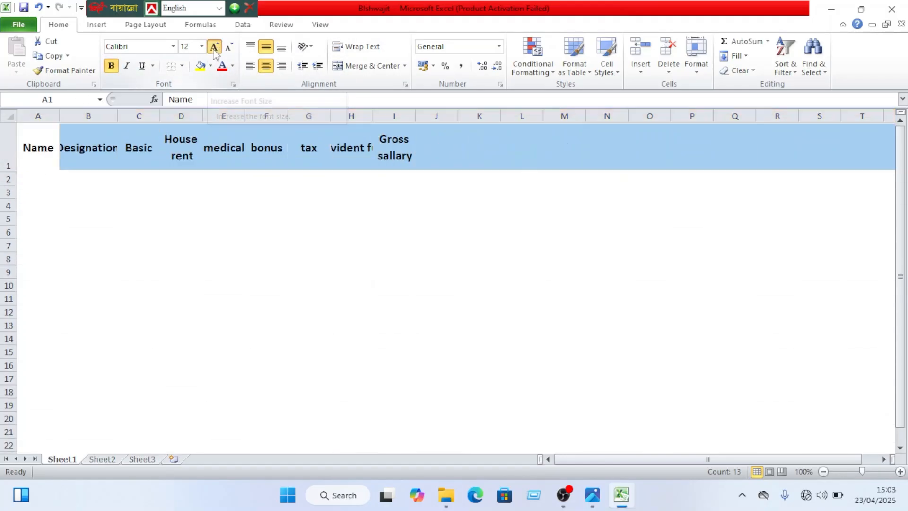
pyautogui.click(299, 219)
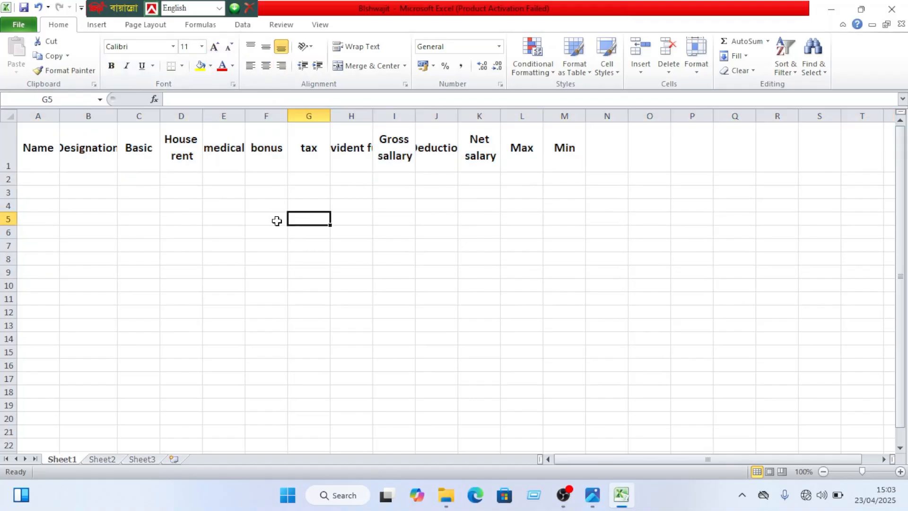
# Widen columns J, H and B so the Deduction, Provident fund and Designation headings fit inside their cells.
pyautogui.click(440, 140)
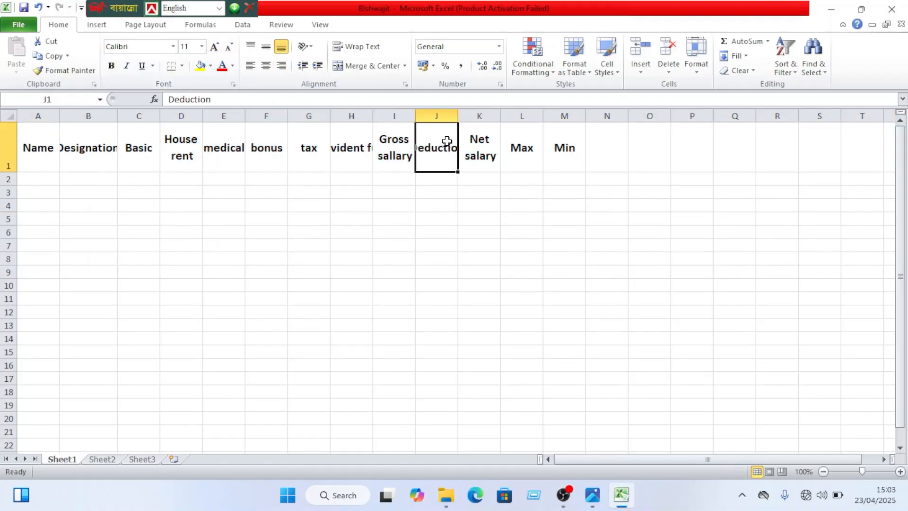
pyautogui.click(432, 204)
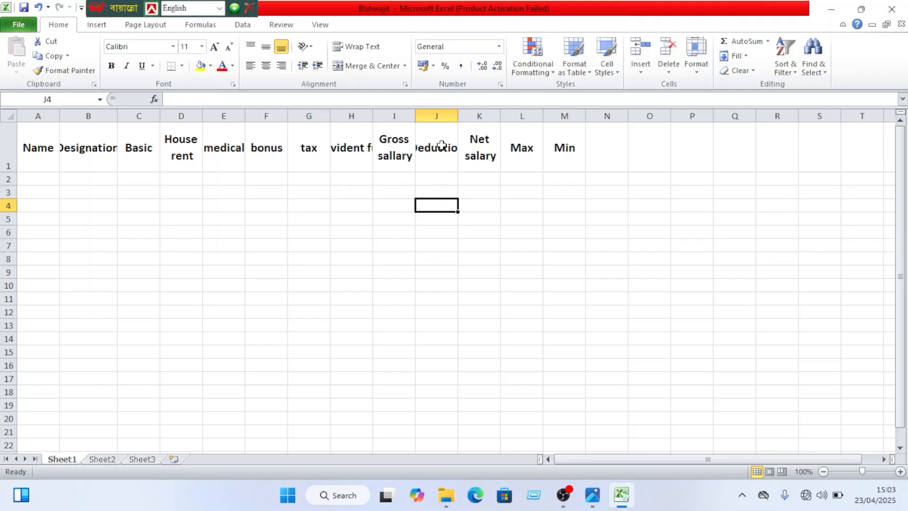
pyautogui.doubleClick(453, 111)
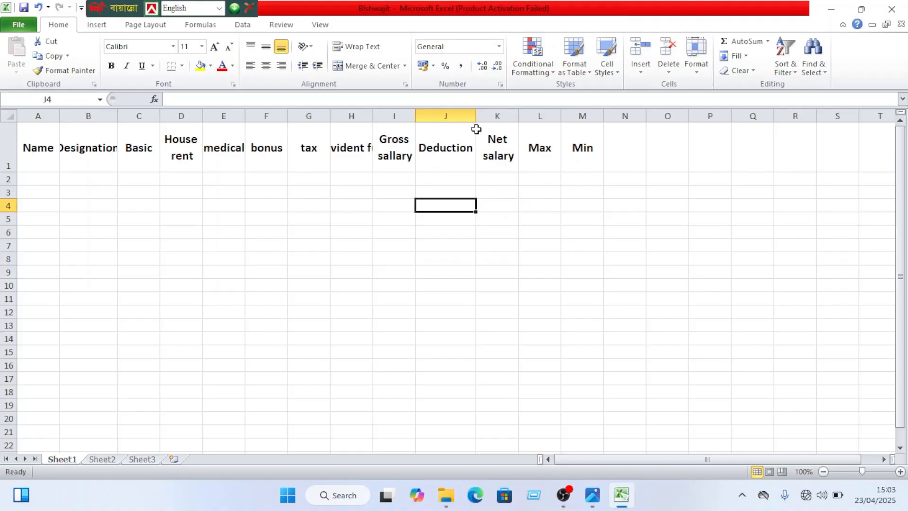
pyautogui.doubleClick(373, 114)
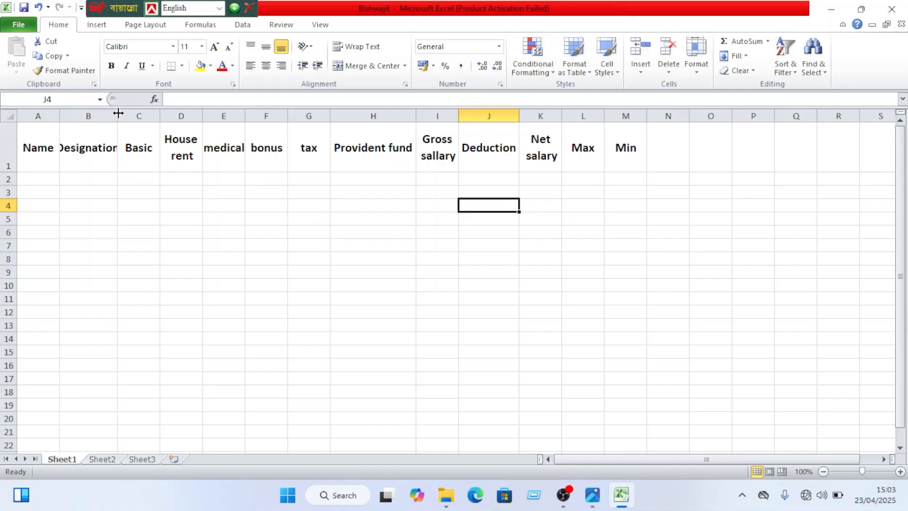
pyautogui.moveTo(119, 113); pyautogui.dragTo(127, 112)
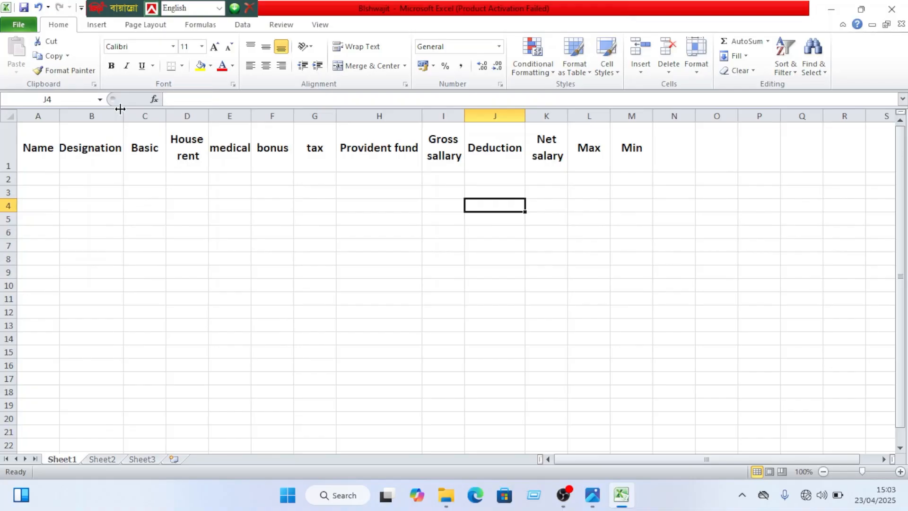
pyautogui.moveTo(123, 114); pyautogui.dragTo(132, 113)
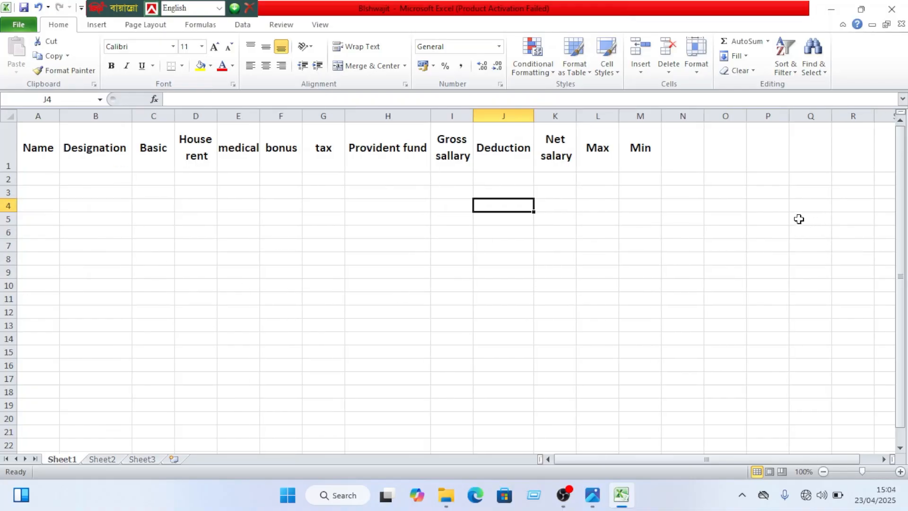
# Enter the four employees' names in the Name column, one per cell from A2 to A5.
pyautogui.click(37, 180)
pyautogui.doubleClick(38, 179)
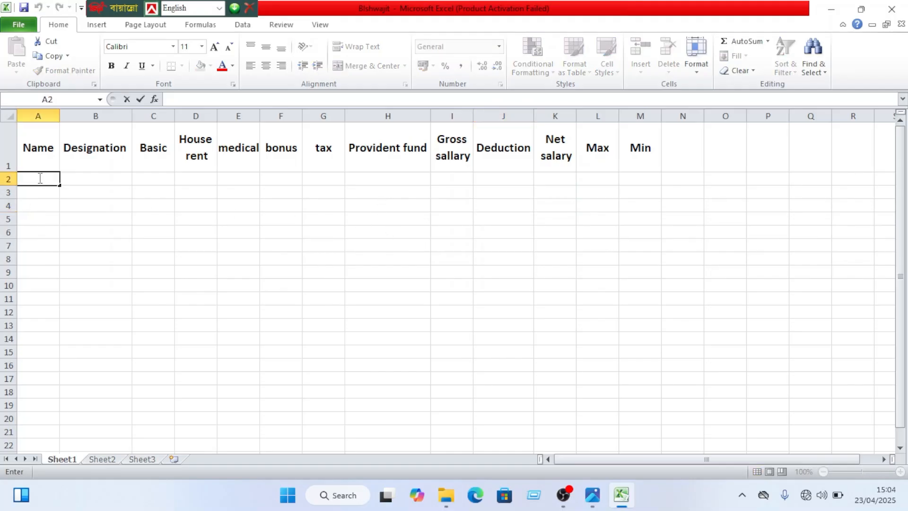
pyautogui.write('Bishwajit')
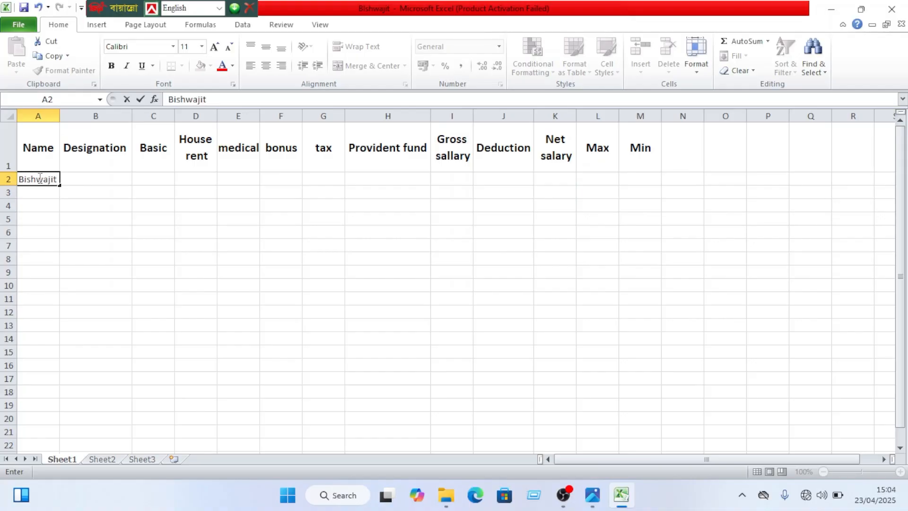
pyautogui.press('Return')
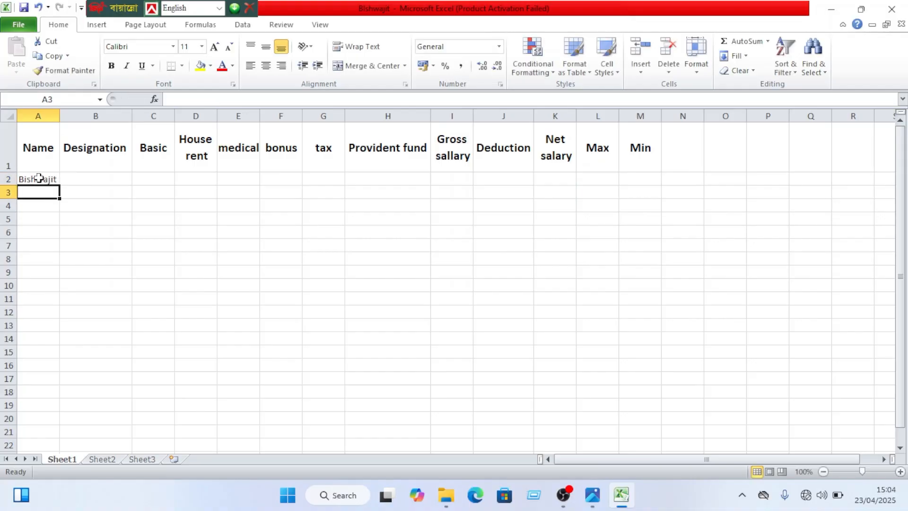
pyautogui.write('Pollob')
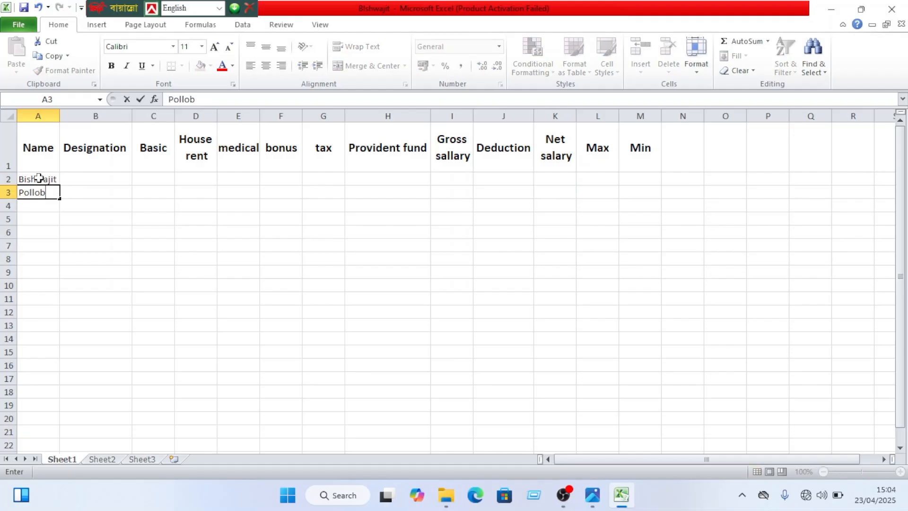
pyautogui.press('Return')
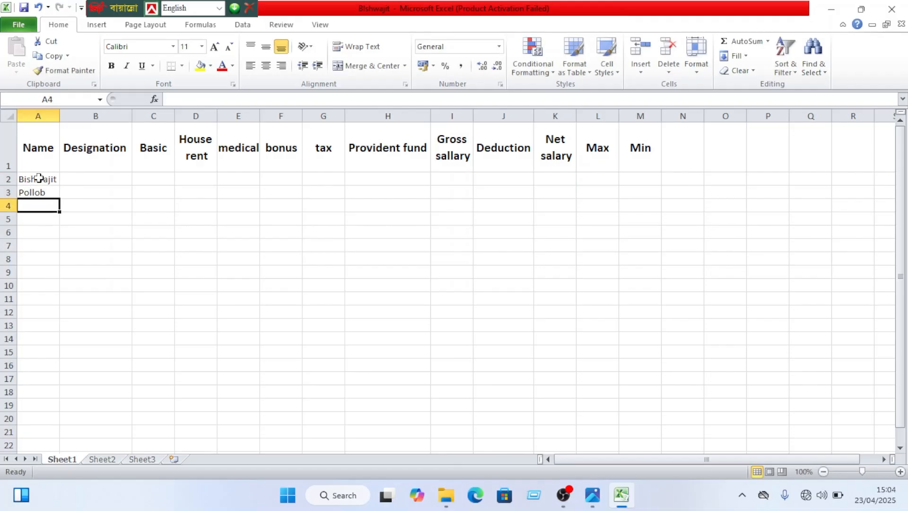
pyautogui.write('Jit')
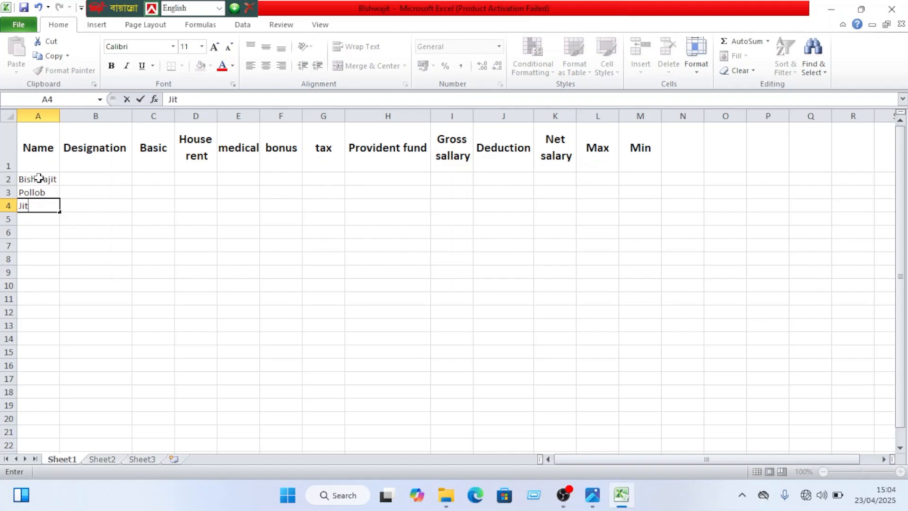
pyautogui.press('Return')
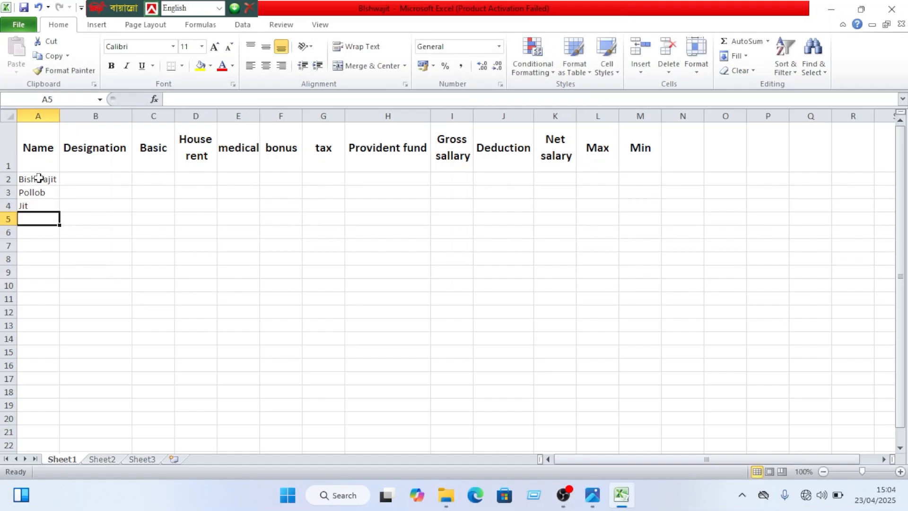
pyautogui.write('bipl')
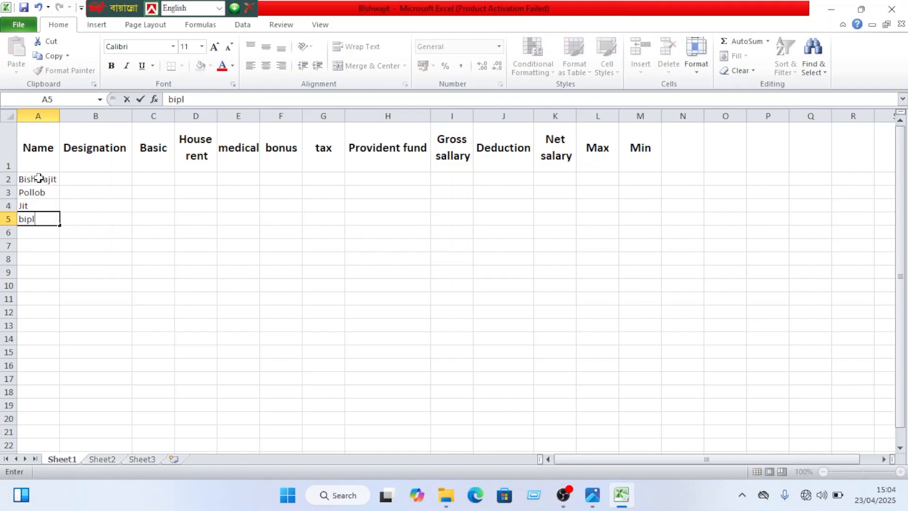
pyautogui.write('ob')
pyautogui.press('Tab')
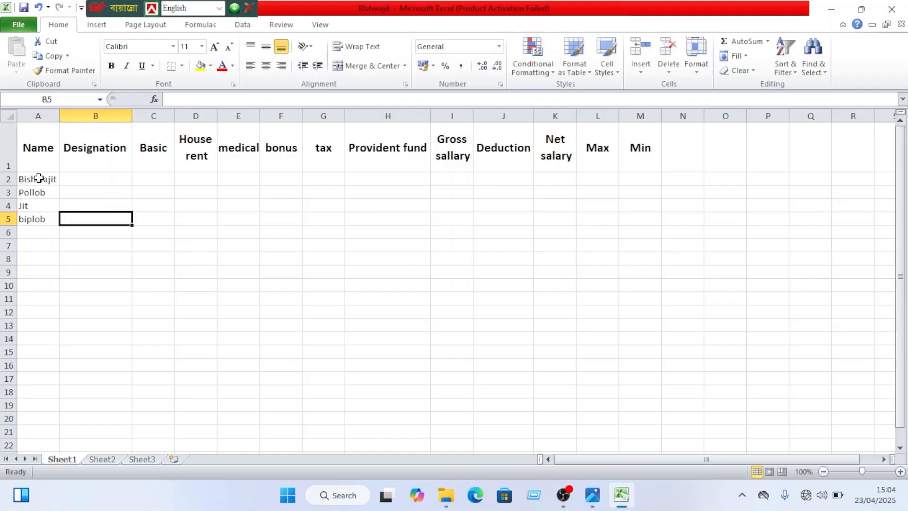
# Enter Officer as the designation in B2 and fill it down through B5.
pyautogui.press('Up')
pyautogui.press('Up')
pyautogui.press('Up')
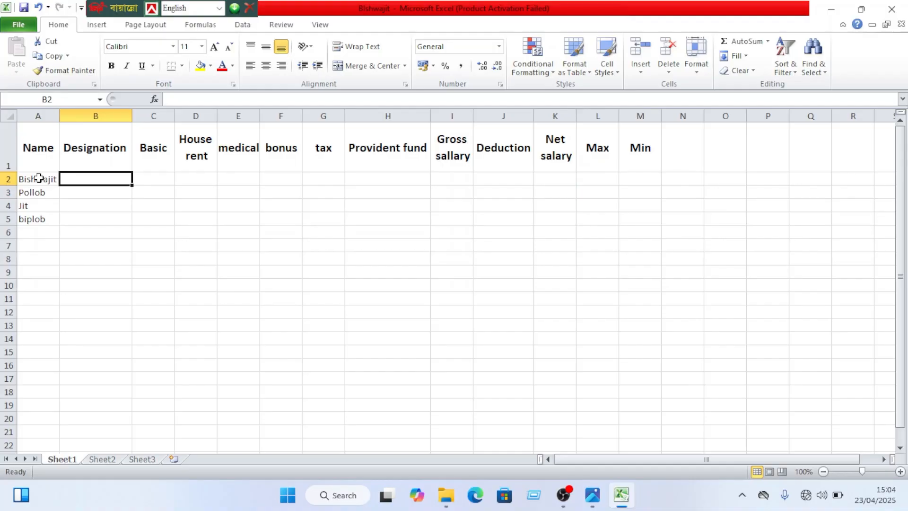
pyautogui.write('Of')
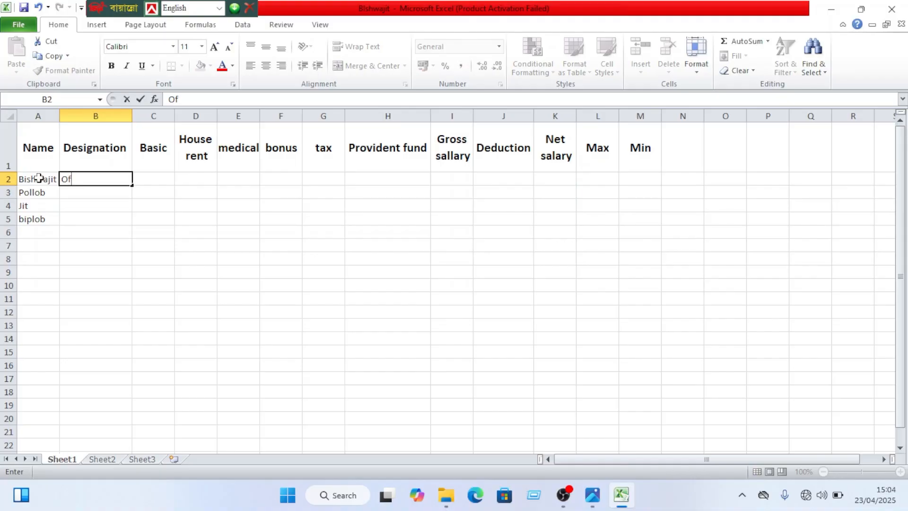
pyautogui.write('ficer')
pyautogui.moveTo(132, 185); pyautogui.dragTo(133, 221)
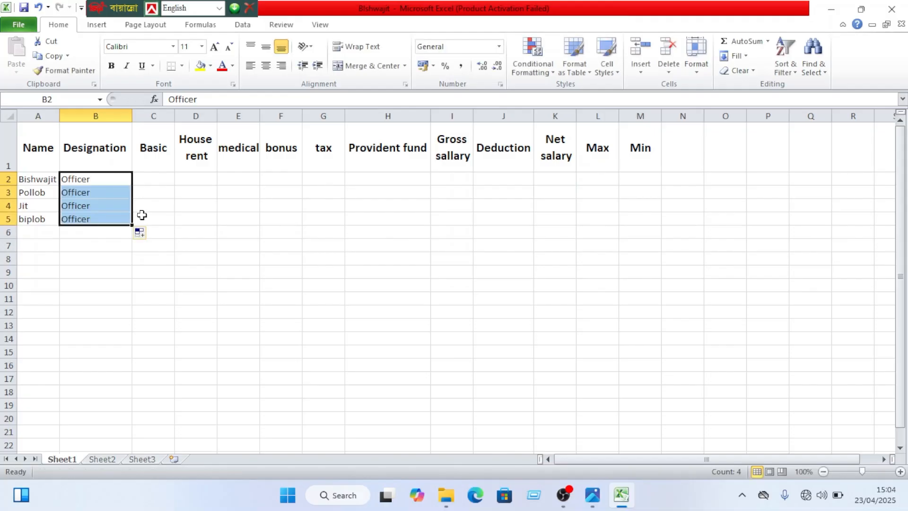
# Enter the Basic salaries 20000, 25000, 25419 and 46444 in cells C2 to C5.
pyautogui.click(163, 178)
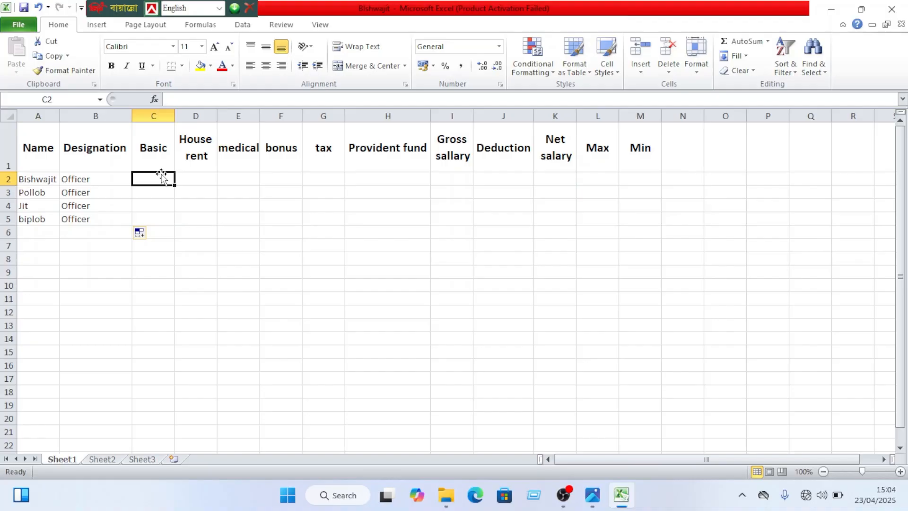
pyautogui.press('Up')
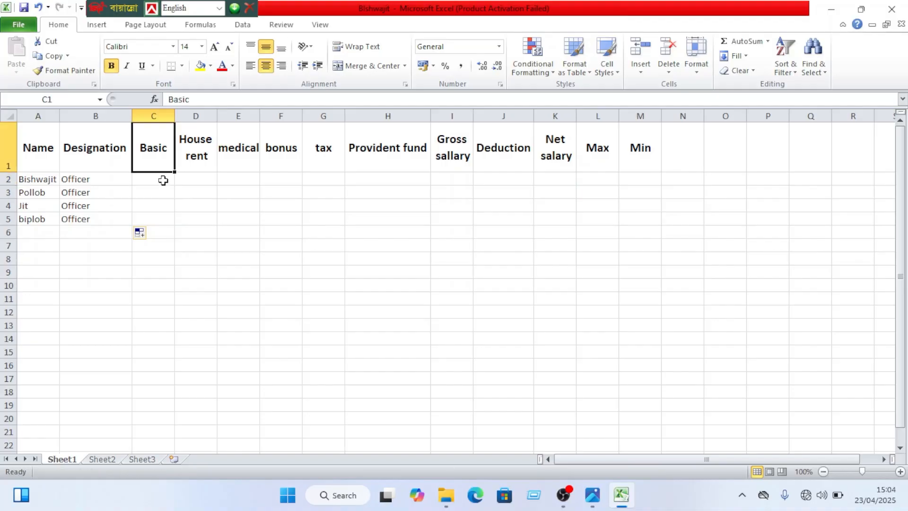
pyautogui.doubleClick(164, 180)
pyautogui.write('20000')
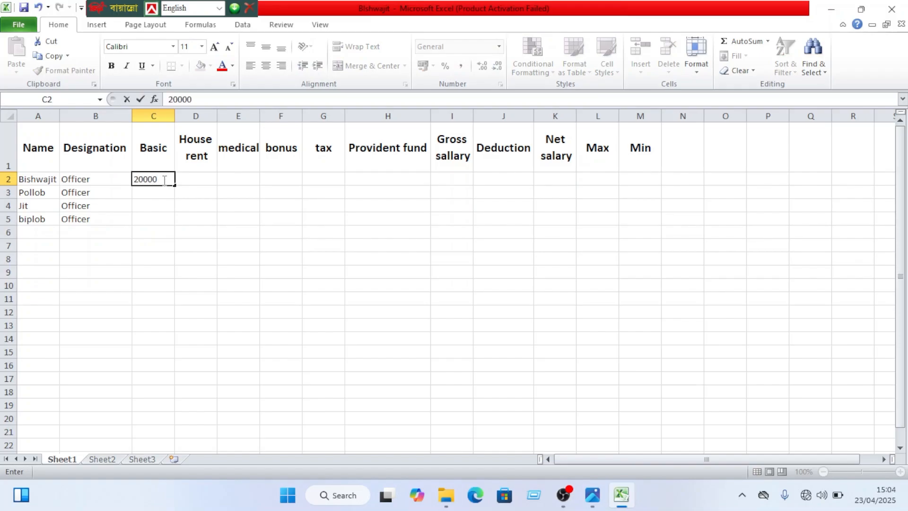
pyautogui.press('Return')
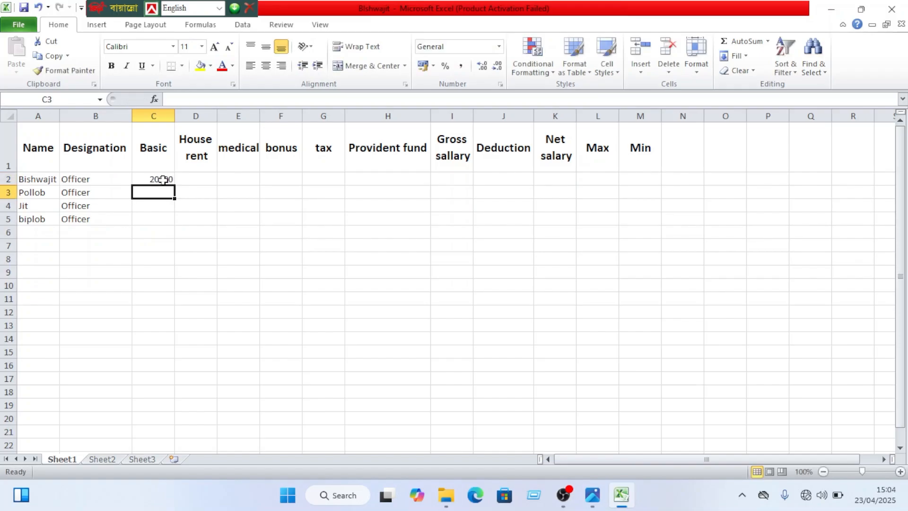
pyautogui.write('25000')
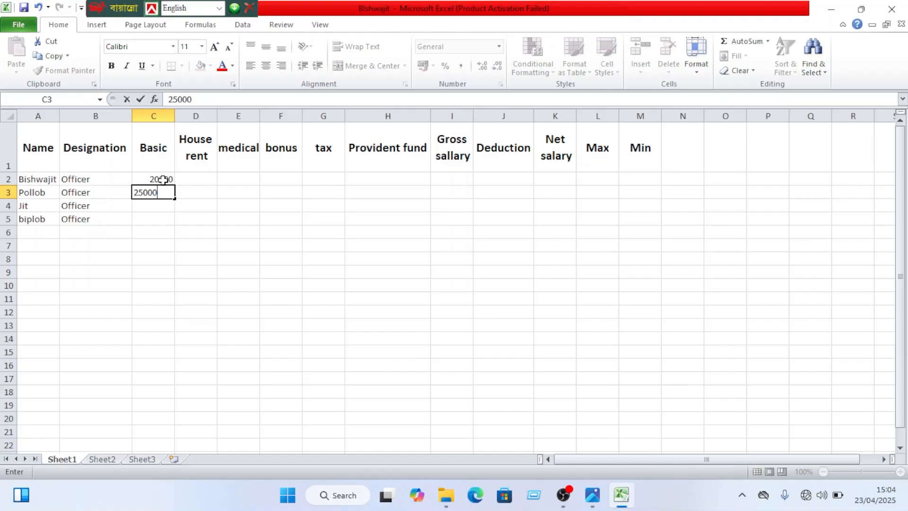
pyautogui.press('Return')
pyautogui.write('2541')
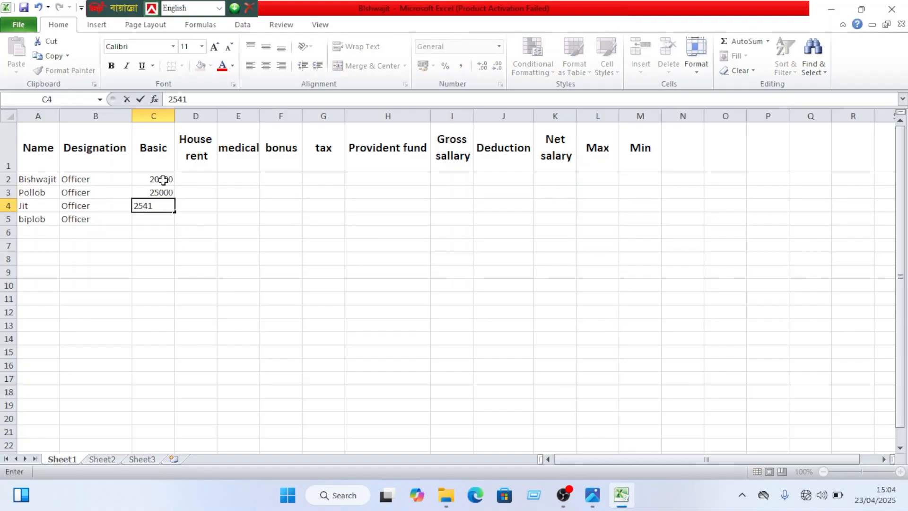
pyautogui.write('9')
pyautogui.press('Return')
pyautogui.write('464')
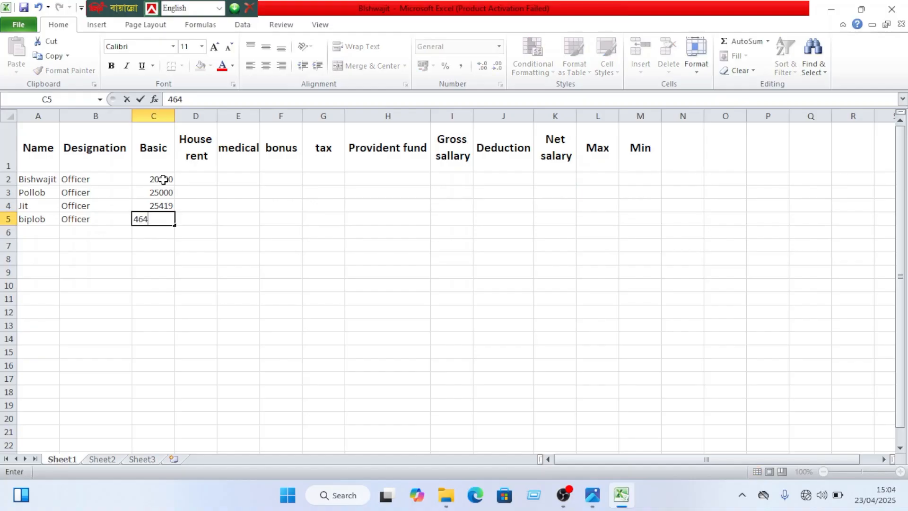
pyautogui.write('4/8')
pyautogui.press('BackSpace')
pyautogui.press('BackSpace')
pyautogui.write('4')
# Calculate House rent in D2 with the formula =C2*50% and fill it down through D5.
pyautogui.click(201, 181)
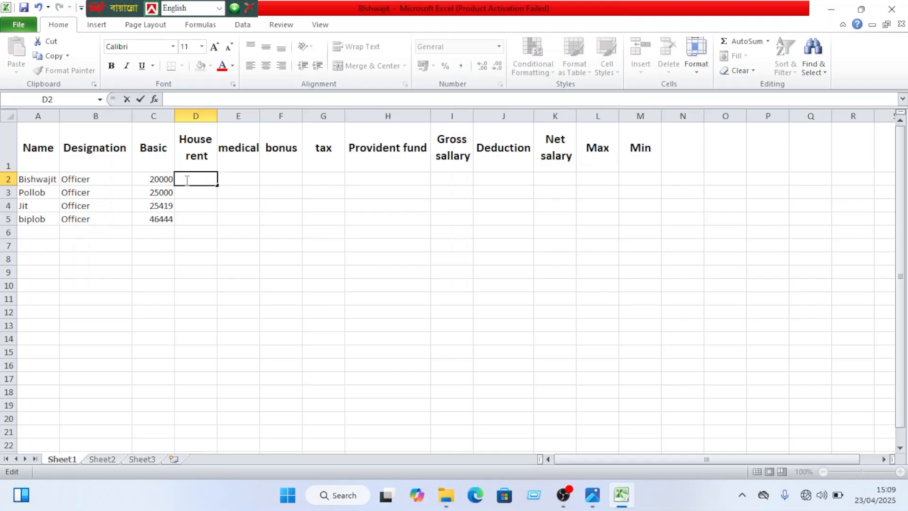
pyautogui.write('=')
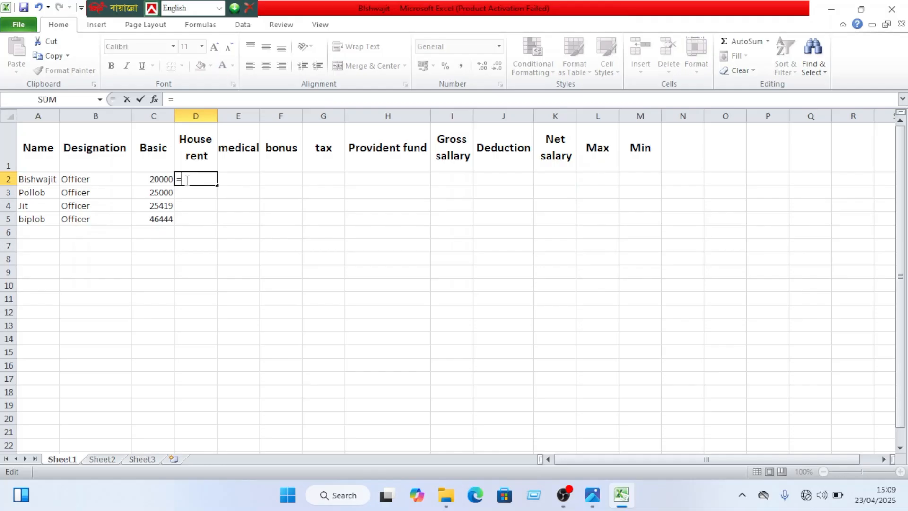
pyautogui.click(162, 180)
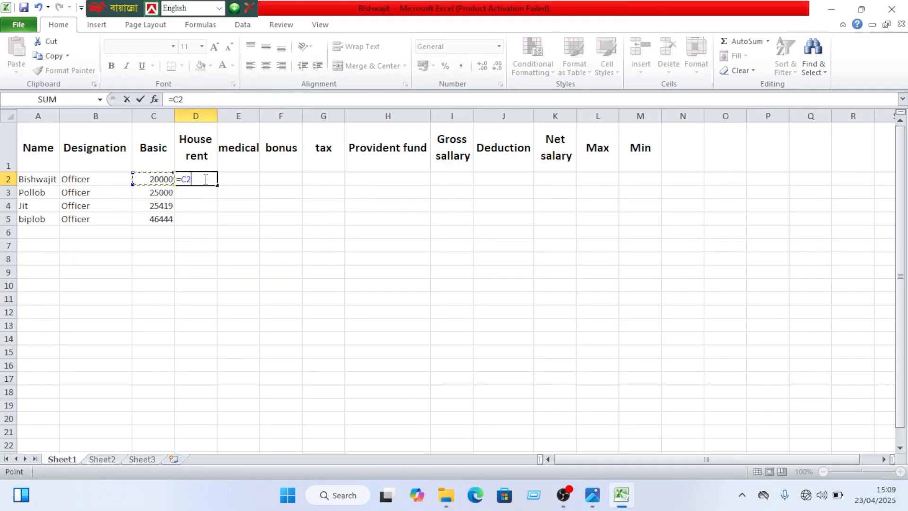
pyautogui.write('*50%')
pyautogui.press('Return')
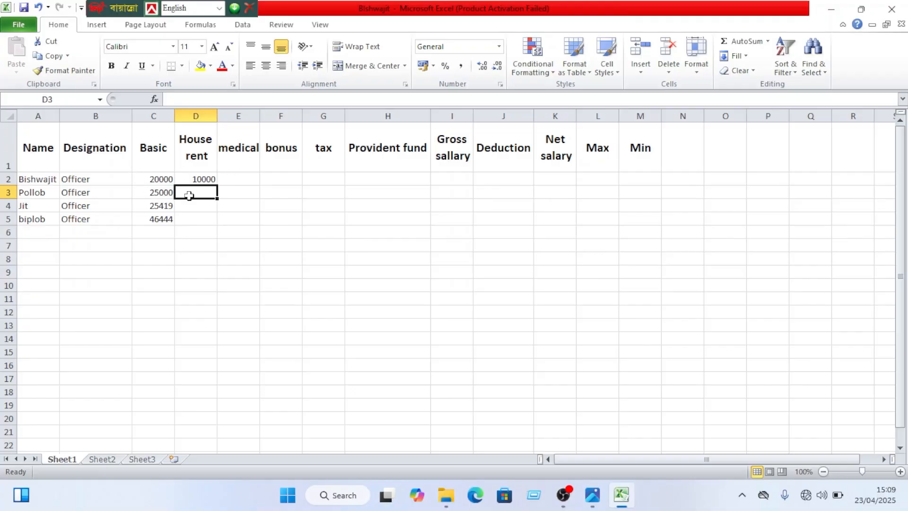
pyautogui.click(194, 179)
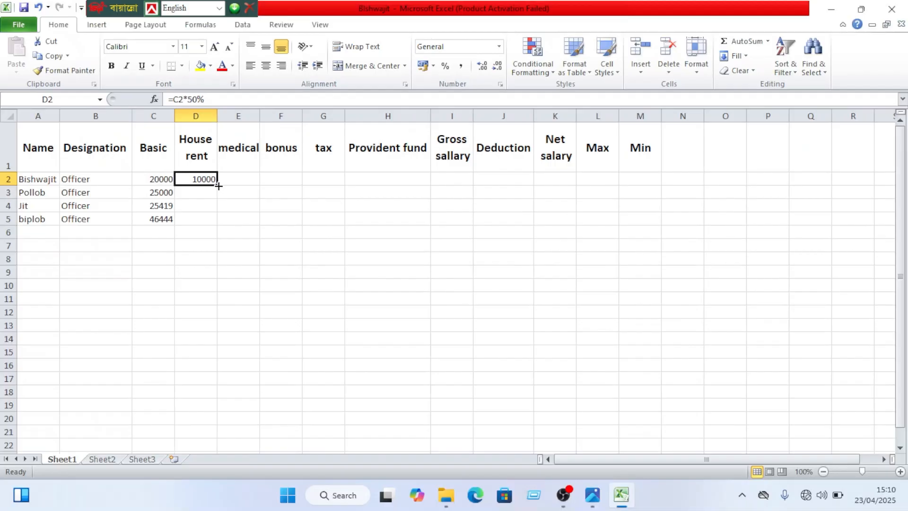
pyautogui.moveTo(218, 186); pyautogui.dragTo(229, 226)
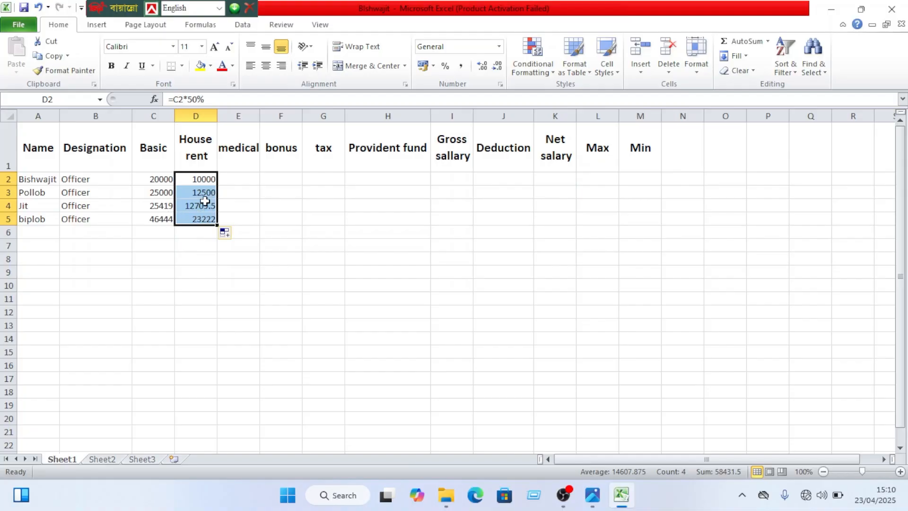
# Calculate the medical allowance in E2 with the formula =C2*10% and fill it down through E5.
pyautogui.click(242, 220)
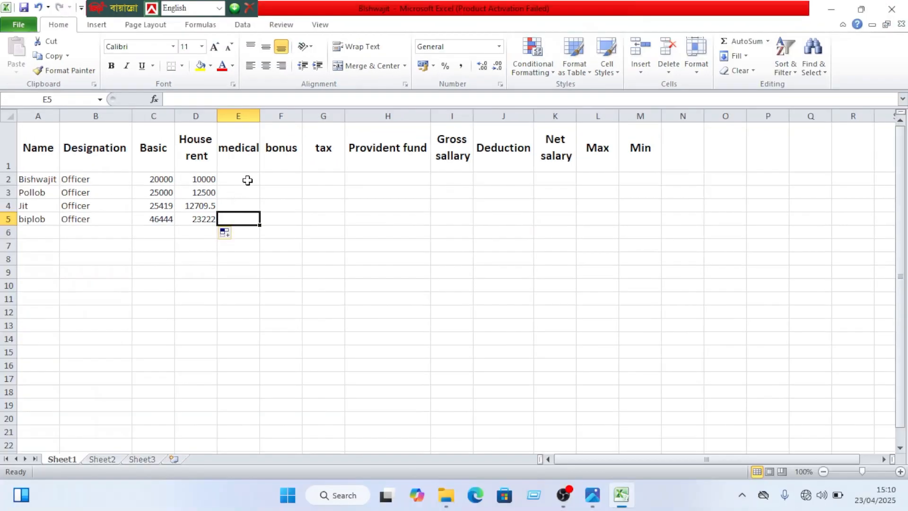
pyautogui.click(265, 149)
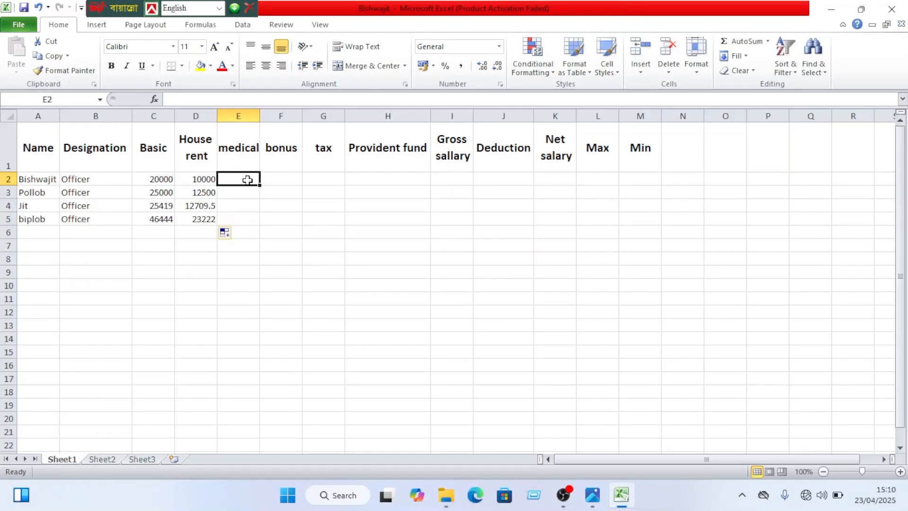
pyautogui.doubleClick(248, 181)
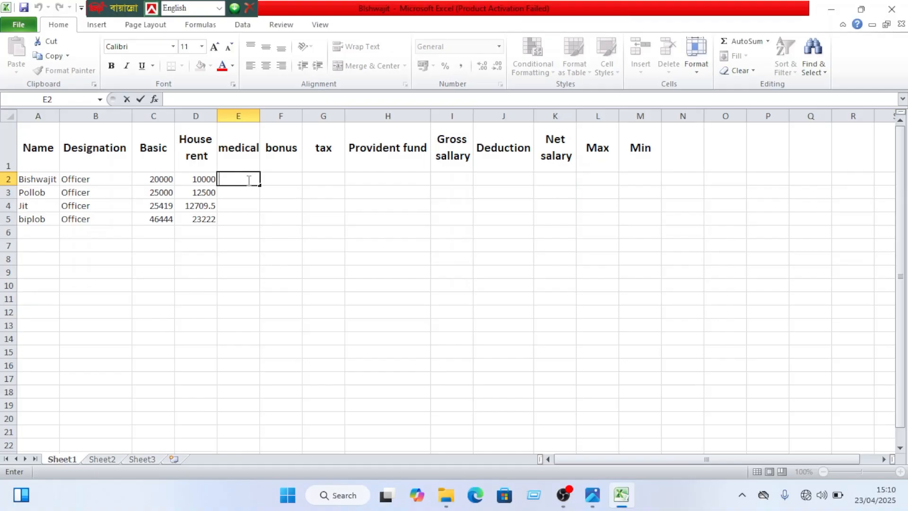
pyautogui.write('=')
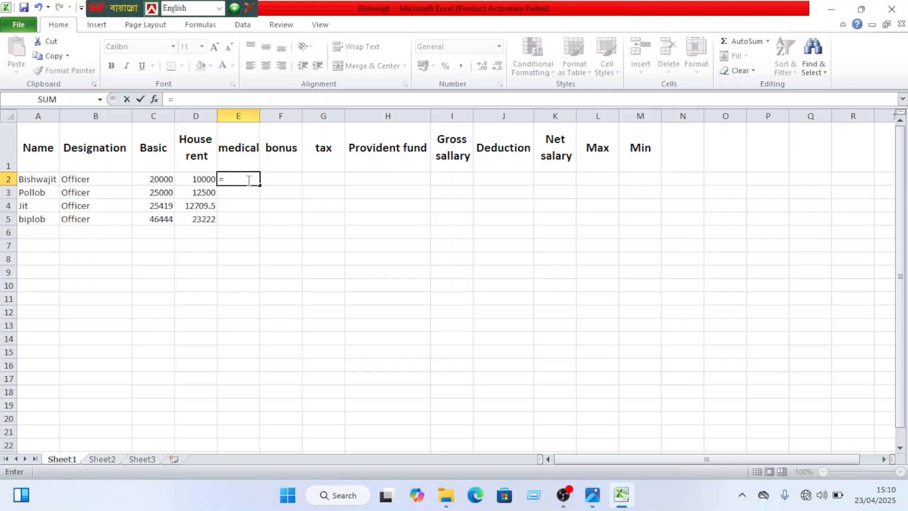
pyautogui.click(144, 181)
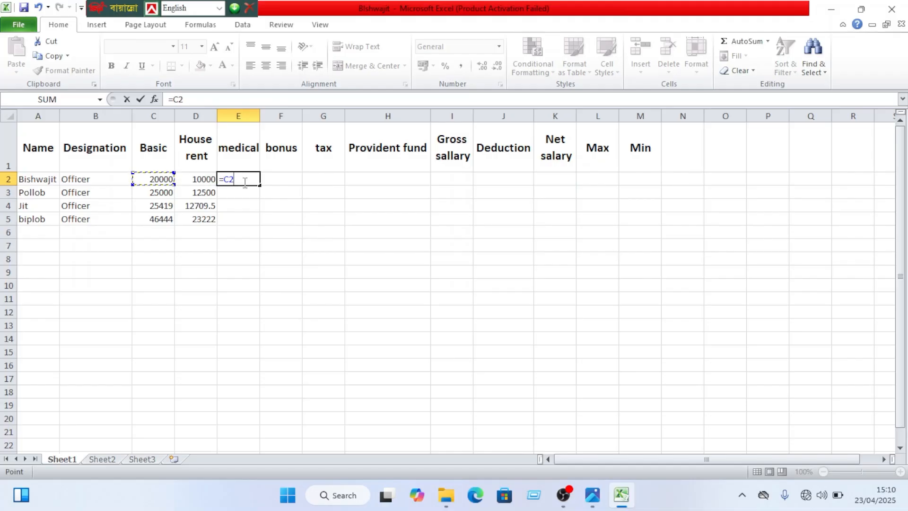
pyautogui.write('*10%')
pyautogui.press('Return')
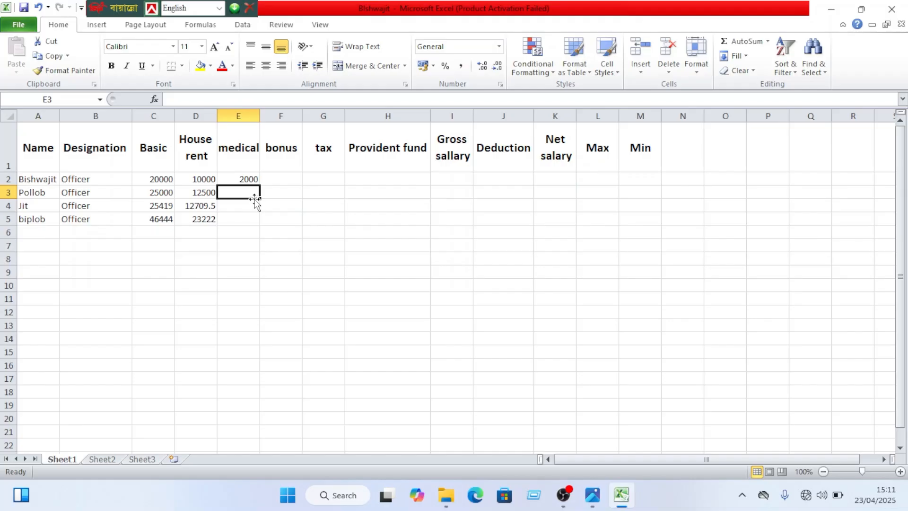
pyautogui.click(244, 179)
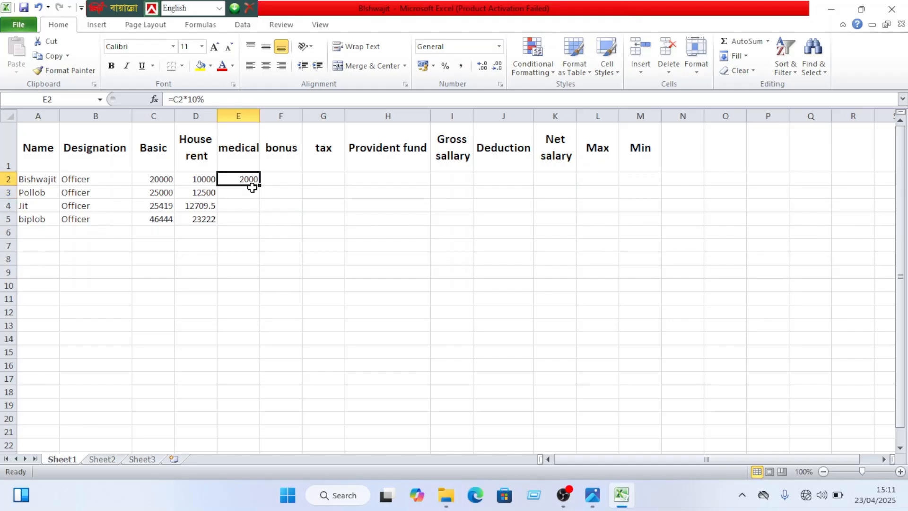
pyautogui.moveTo(259, 186); pyautogui.dragTo(262, 232)
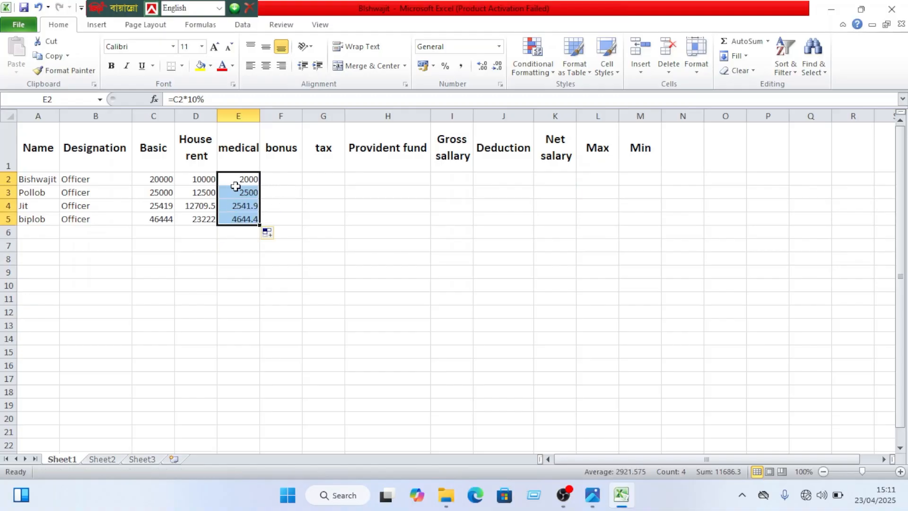
# Enter a bonus of 500 in cell F2.
pyautogui.click(274, 175)
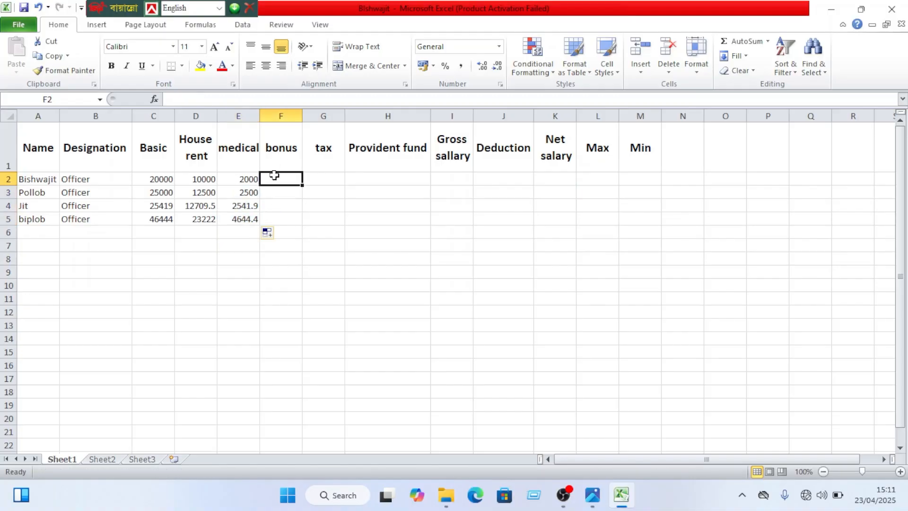
pyautogui.write('=')
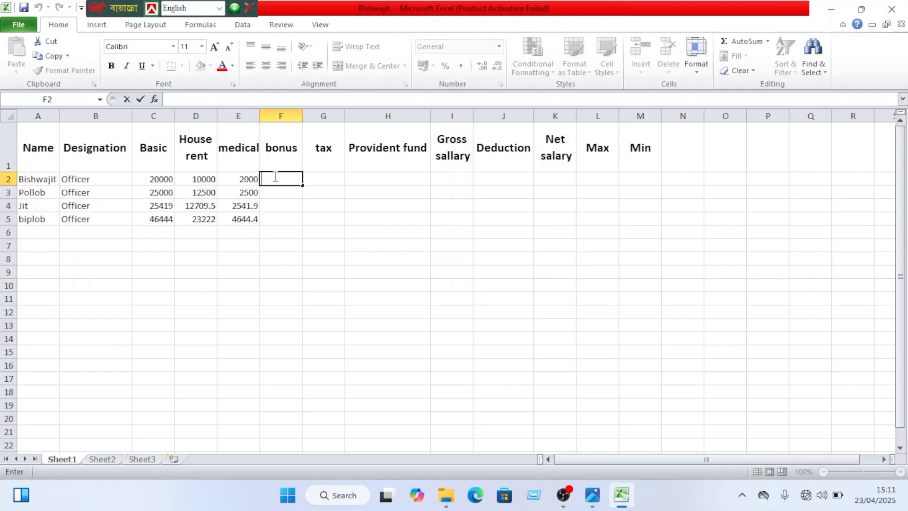
pyautogui.write('500')
pyautogui.press('Return')
pyautogui.write('500')
pyautogui.press('Return')
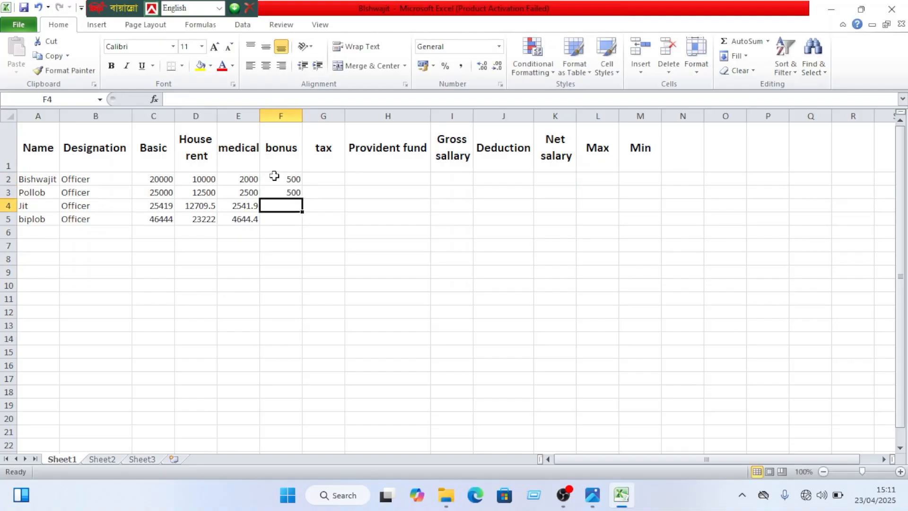
pyautogui.write('500')
pyautogui.press('Return')
pyautogui.write('500')
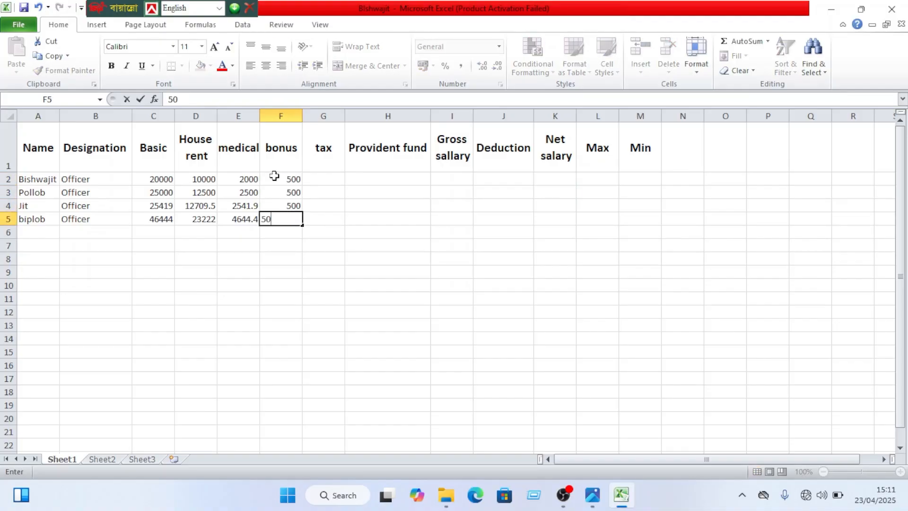
pyautogui.press('BackSpace')
pyautogui.press('BackSpace')
pyautogui.press('BackSpace')
pyautogui.press('Up')
pyautogui.press('BackSpace')
pyautogui.press('Up')
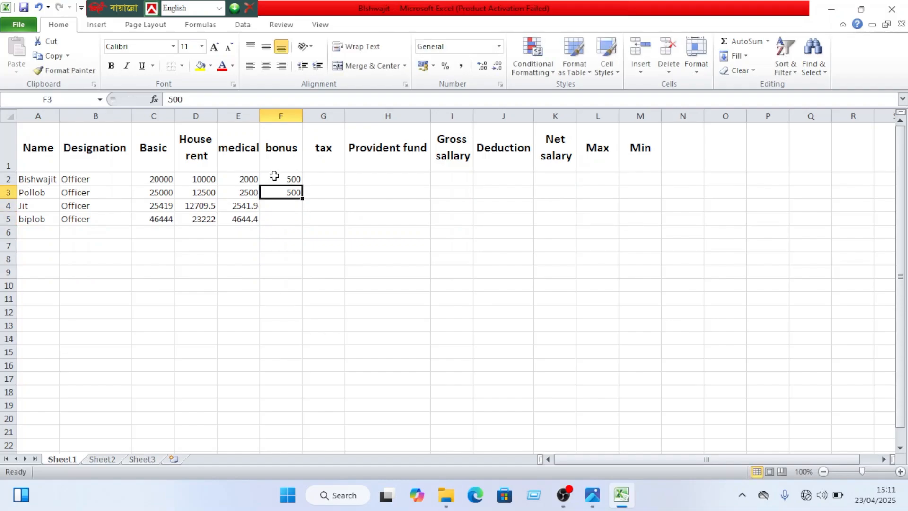
pyautogui.press('BackSpace')
pyautogui.press('Up')
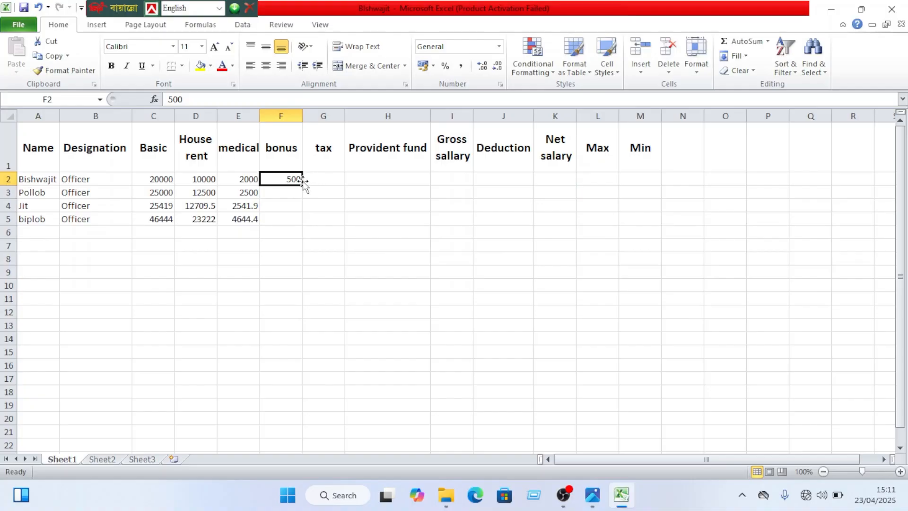
# Copy the 500 bonus from F2 down through F5 as a constant value instead of a series.
pyautogui.moveTo(302, 185); pyautogui.dragTo(305, 226)
pyautogui.press('ctrl')
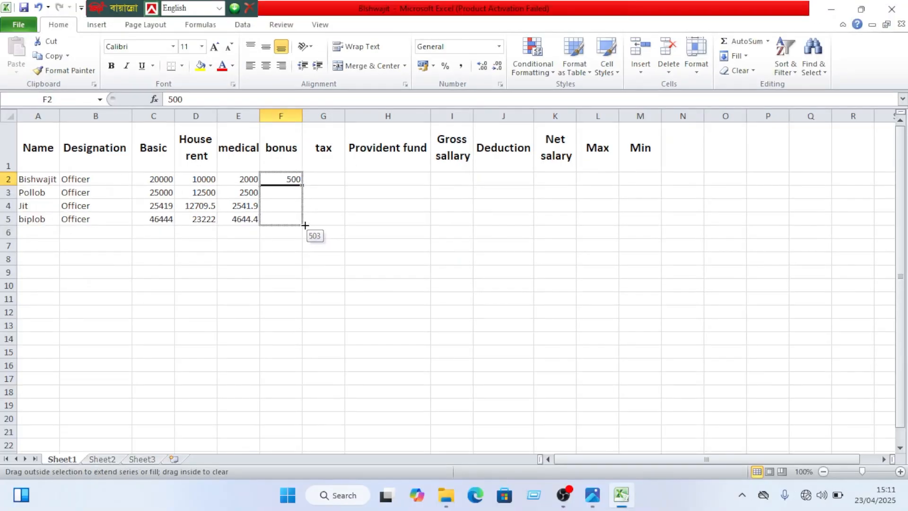
pyautogui.moveTo(305, 226); pyautogui.dragTo(306, 227)
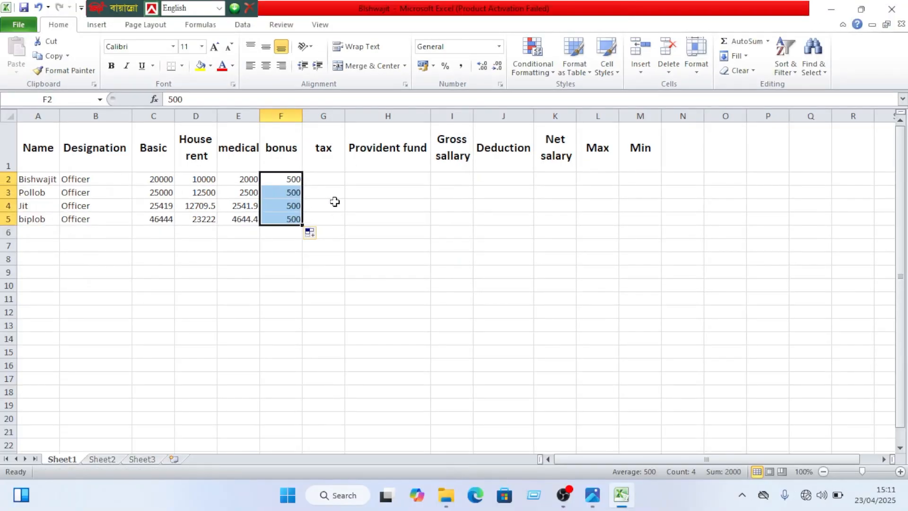
# Calculate the tax in G2 with the formula =F2*5% and fill it down through G5.
pyautogui.doubleClick(316, 181)
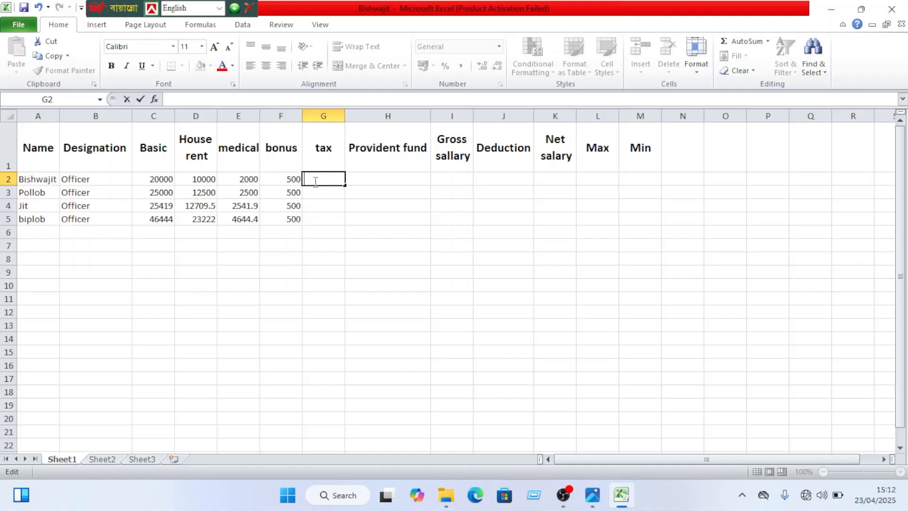
pyautogui.write('=')
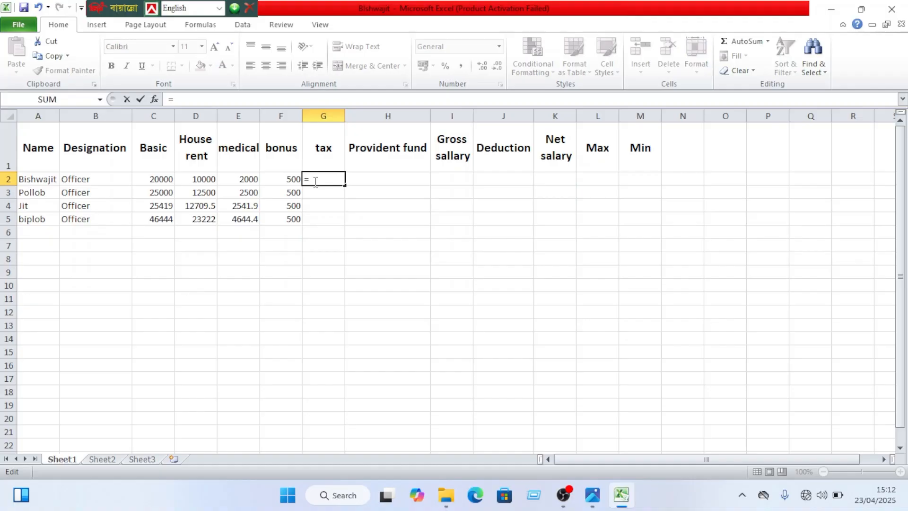
pyautogui.write('c')
pyautogui.press('BackSpace')
pyautogui.click(281, 181)
pyautogui.write('*')
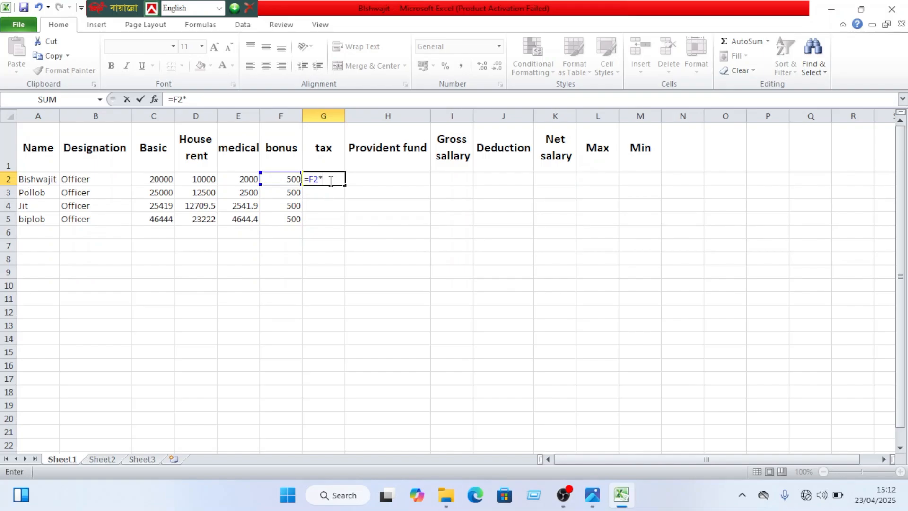
pyautogui.write('5%')
pyautogui.press('Return')
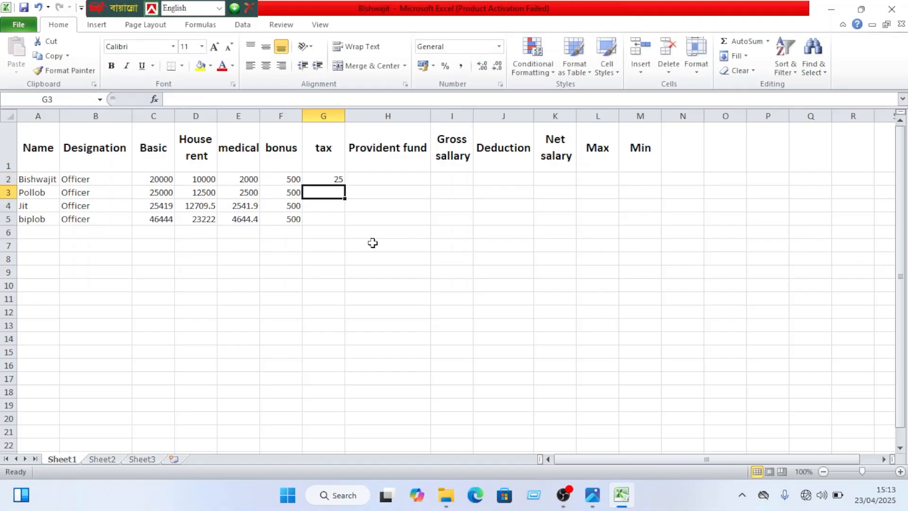
pyautogui.click(318, 178)
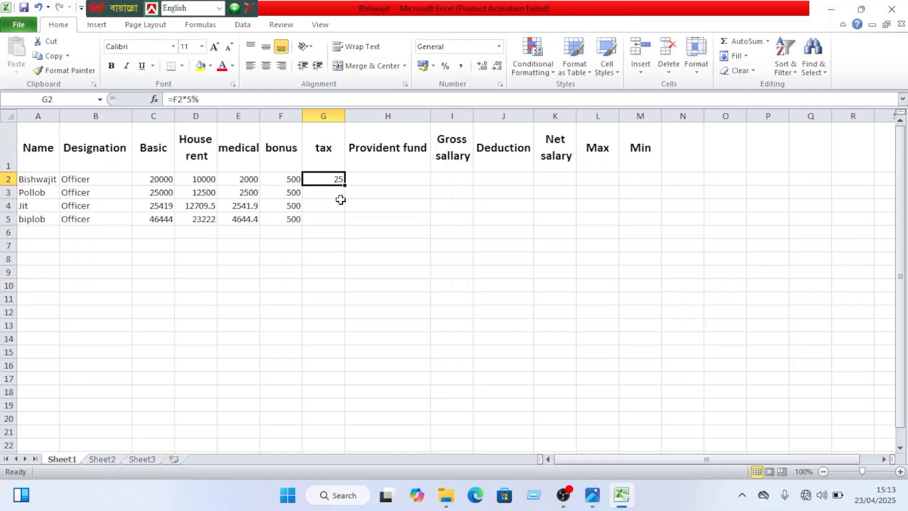
pyautogui.moveTo(345, 186); pyautogui.dragTo(345, 224)
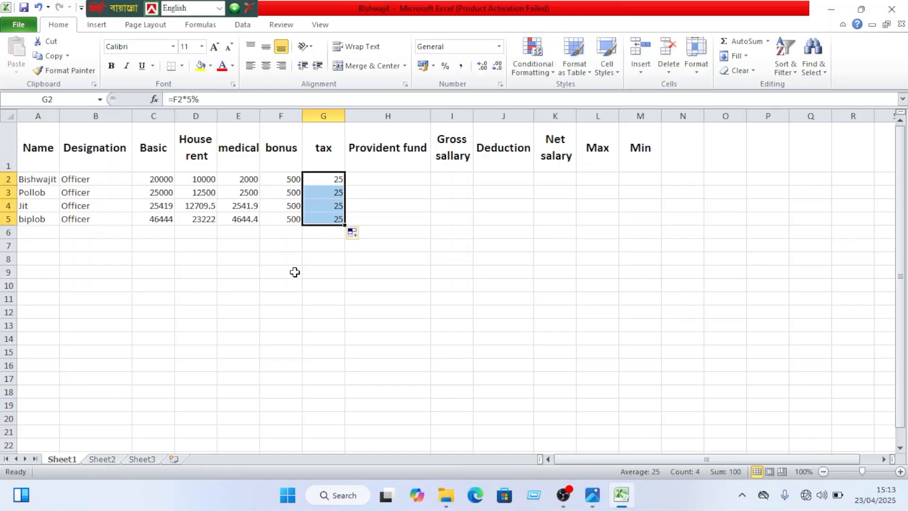
pyautogui.click(314, 258)
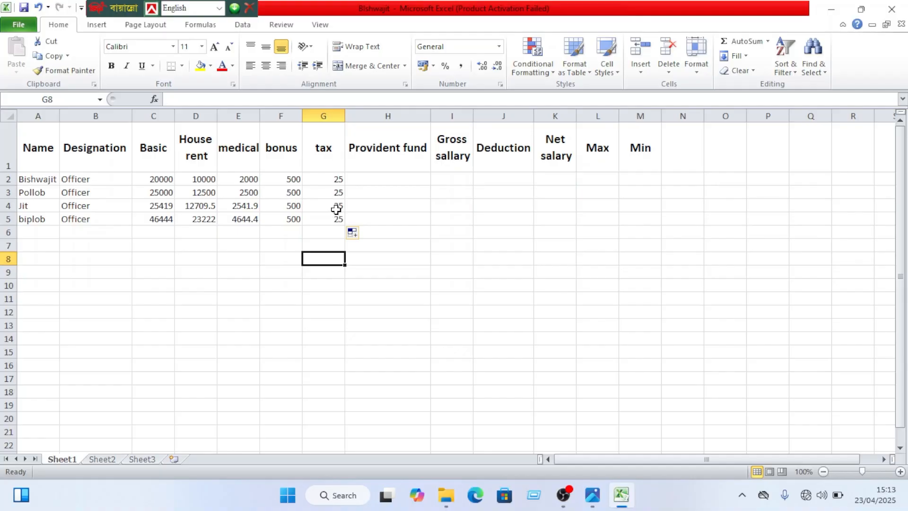
# Change the bonus in cell F4 to 800.
pyautogui.doubleClick(298, 205)
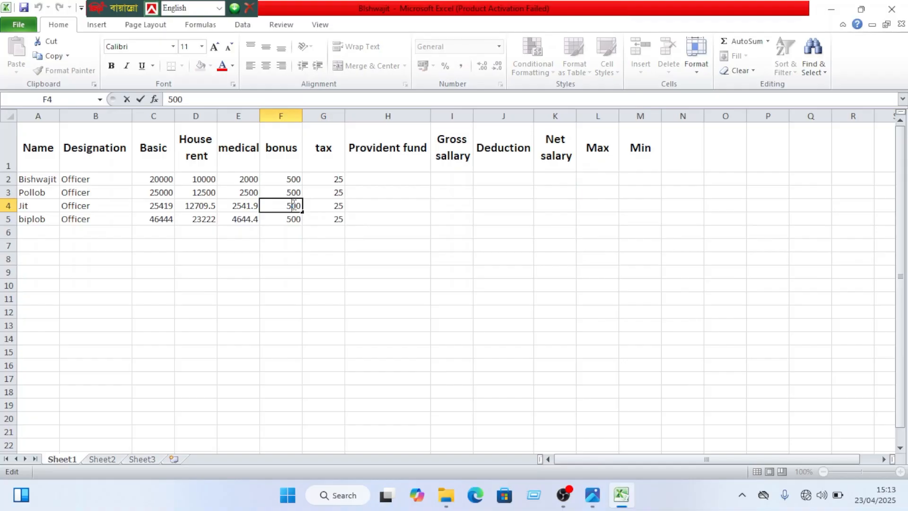
pyautogui.press('BackSpace')
pyautogui.write('8')
pyautogui.press('Return')
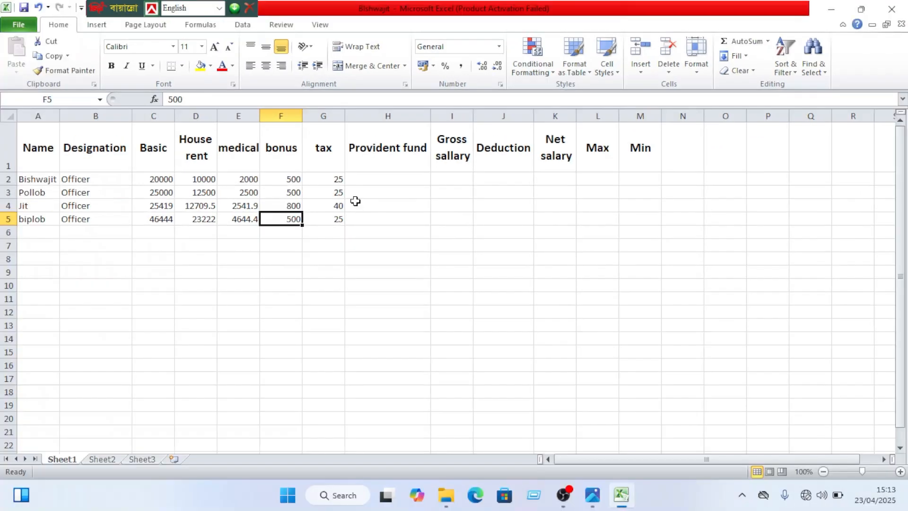
# Calculate the Provident fund in H2 with the formula =C2*15% and fill it down through H5.
pyautogui.click(386, 179)
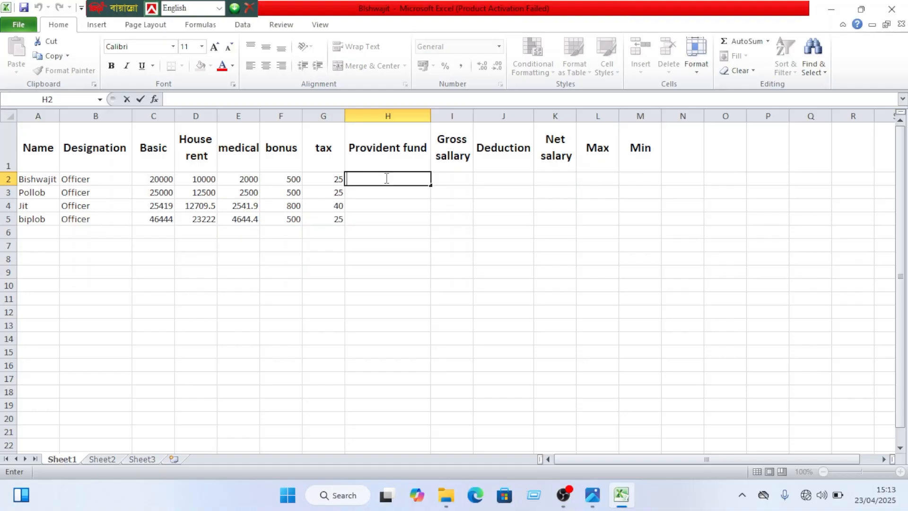
pyautogui.write('=')
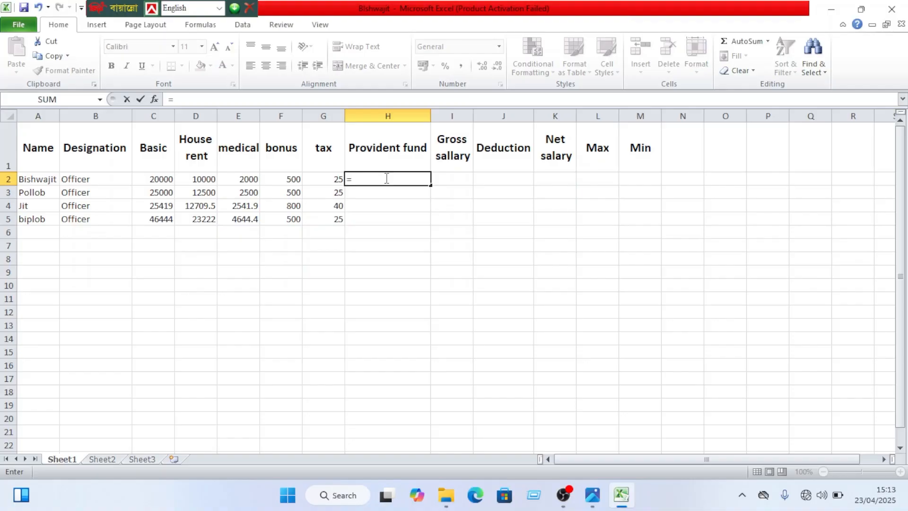
pyautogui.click(152, 182)
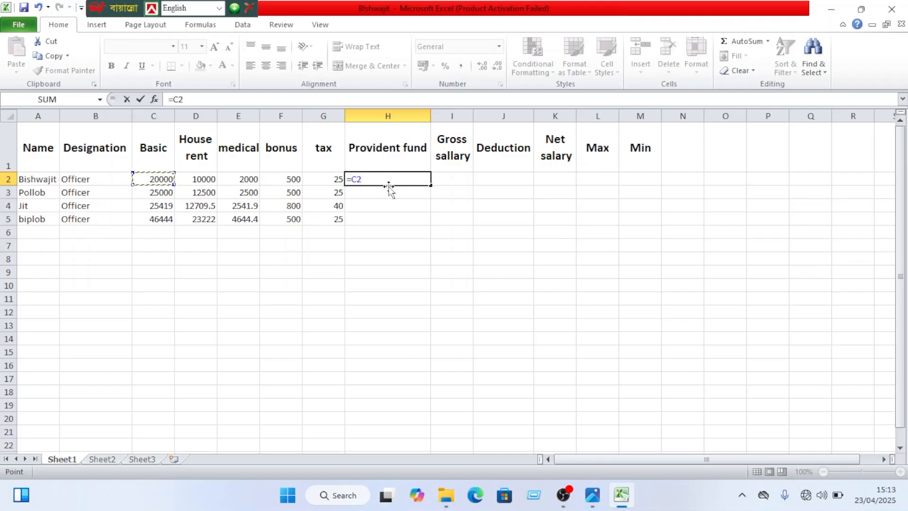
pyautogui.write('*15')
pyautogui.write('%')
pyautogui.press('Return')
pyautogui.click(416, 179)
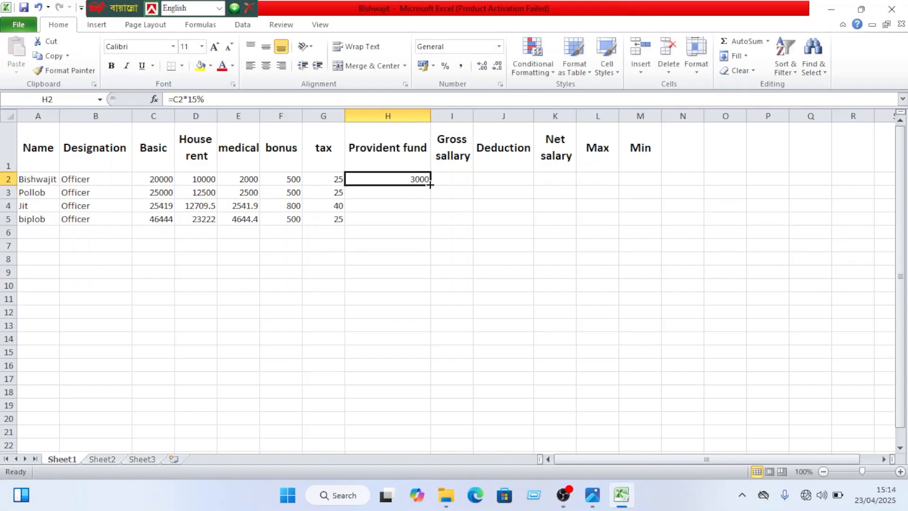
pyautogui.moveTo(430, 185); pyautogui.dragTo(427, 213)
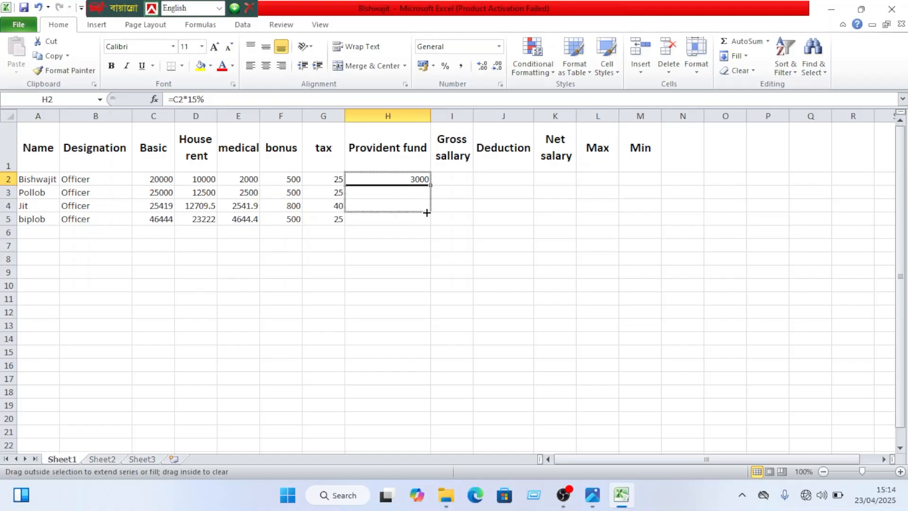
pyautogui.moveTo(427, 213); pyautogui.dragTo(427, 220)
pyautogui.moveTo(426, 221); pyautogui.dragTo(427, 222)
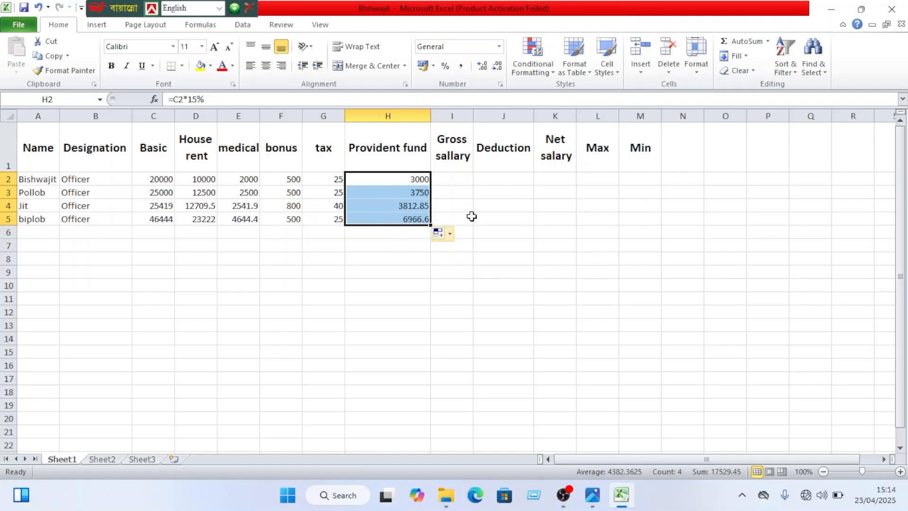
# Calculate the gross salary in I2 with the formula =C2+D2+E2+F2.
pyautogui.click(461, 177)
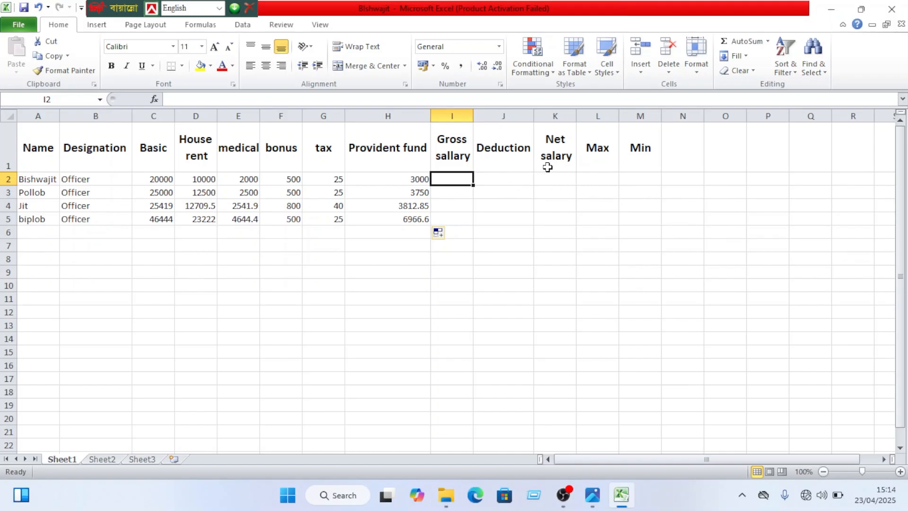
pyautogui.doubleClick(444, 177)
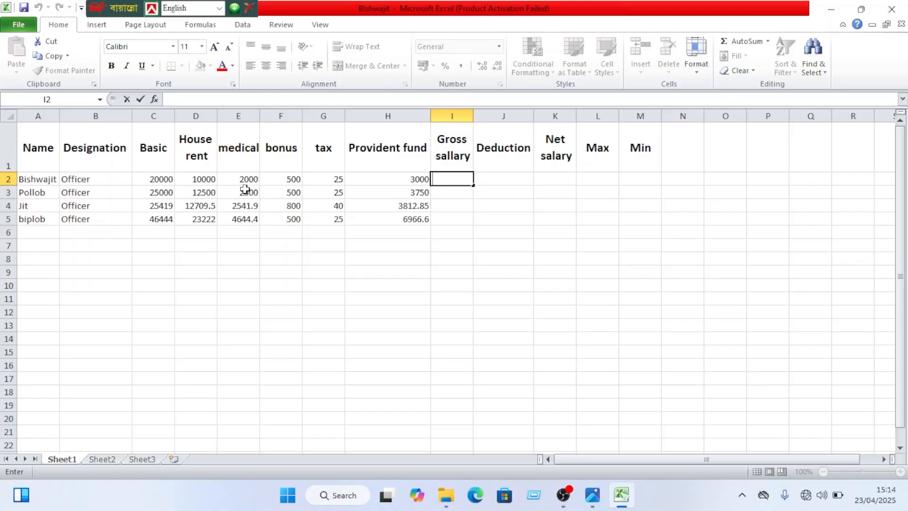
pyautogui.doubleClick(448, 181)
pyautogui.write('=')
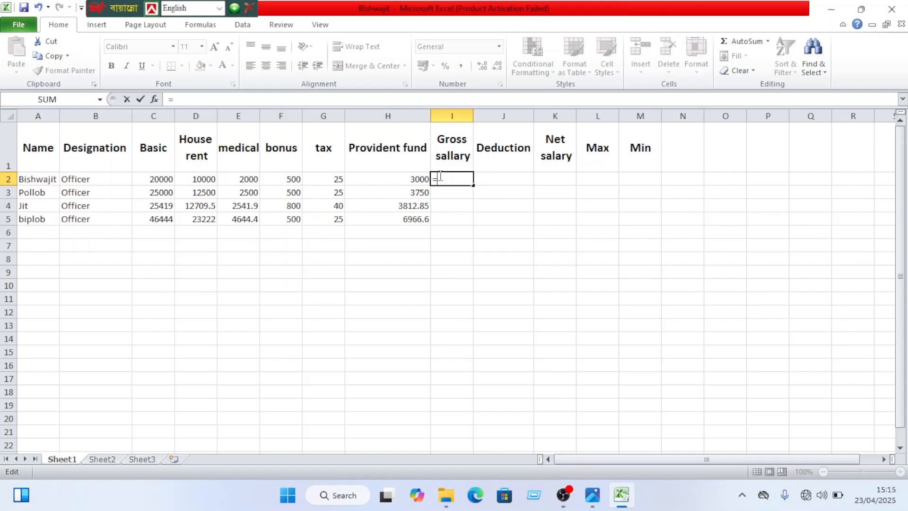
pyautogui.click(163, 179)
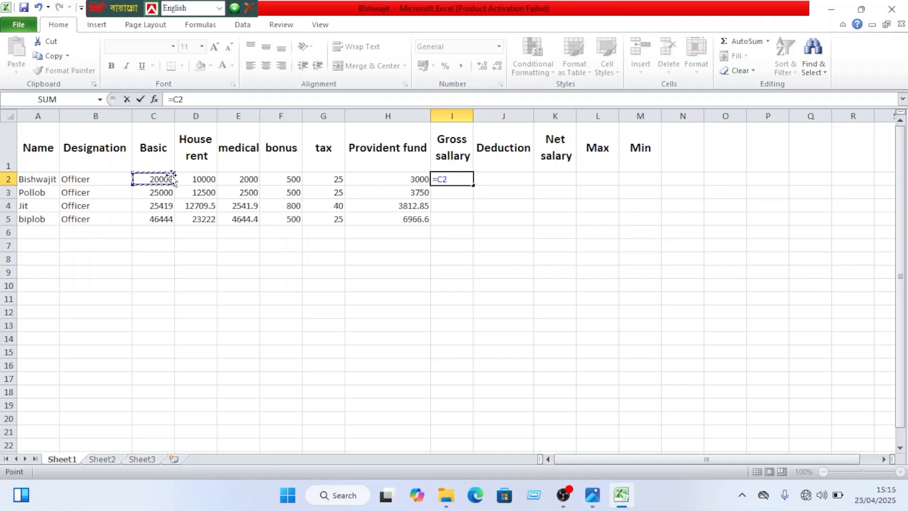
pyautogui.write('+')
pyautogui.click(189, 178)
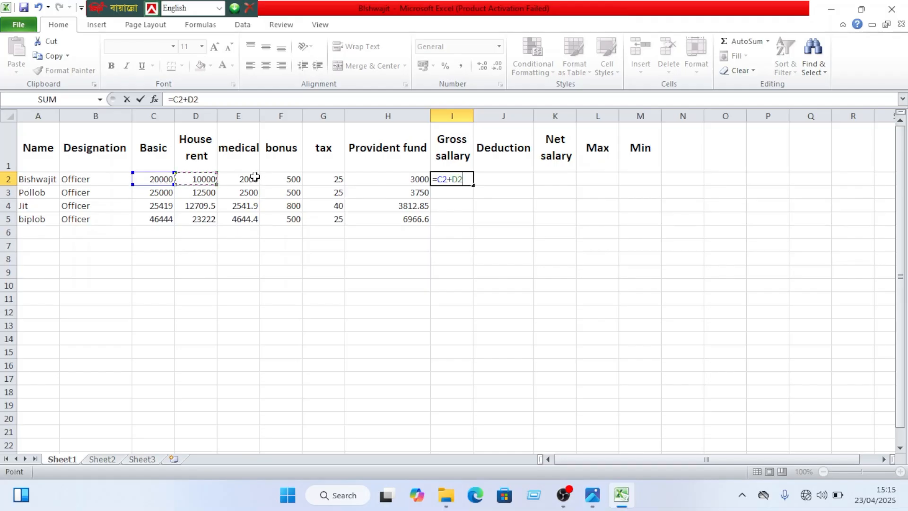
pyautogui.write('+')
pyautogui.click(250, 180)
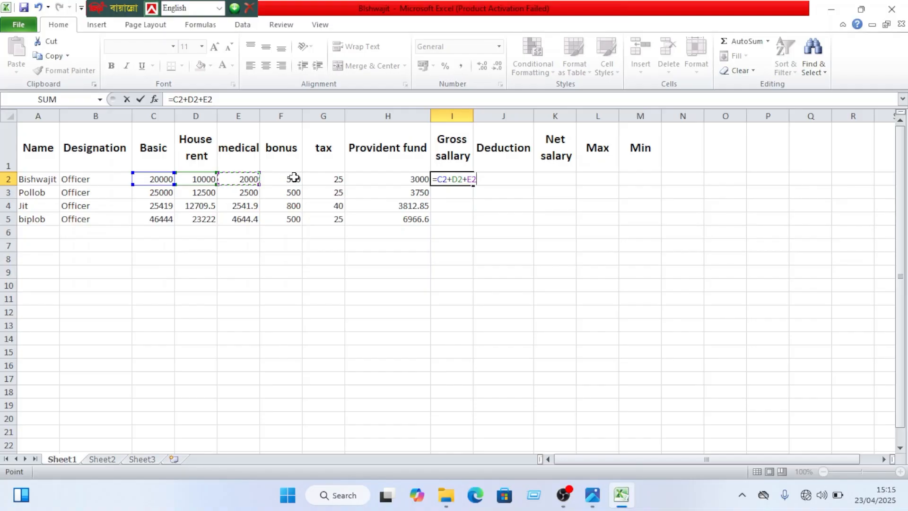
pyautogui.write('+')
pyautogui.click(294, 178)
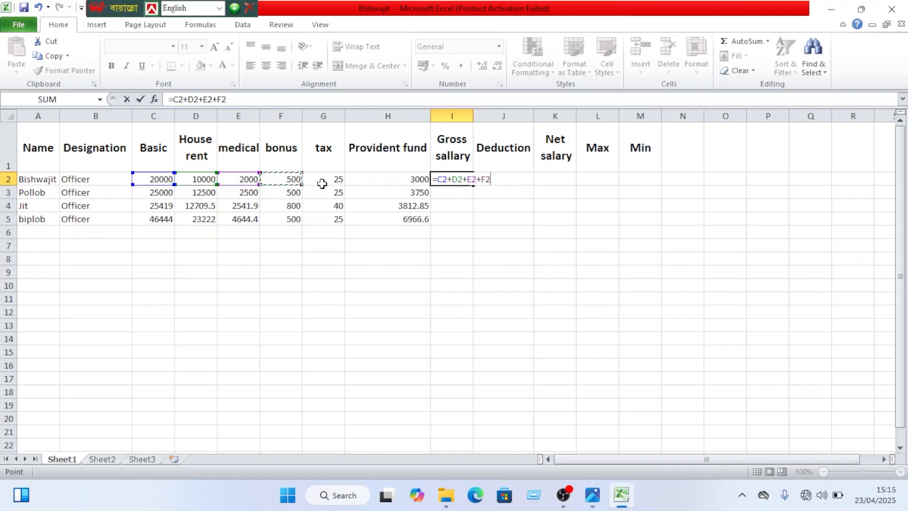
pyautogui.press('Return')
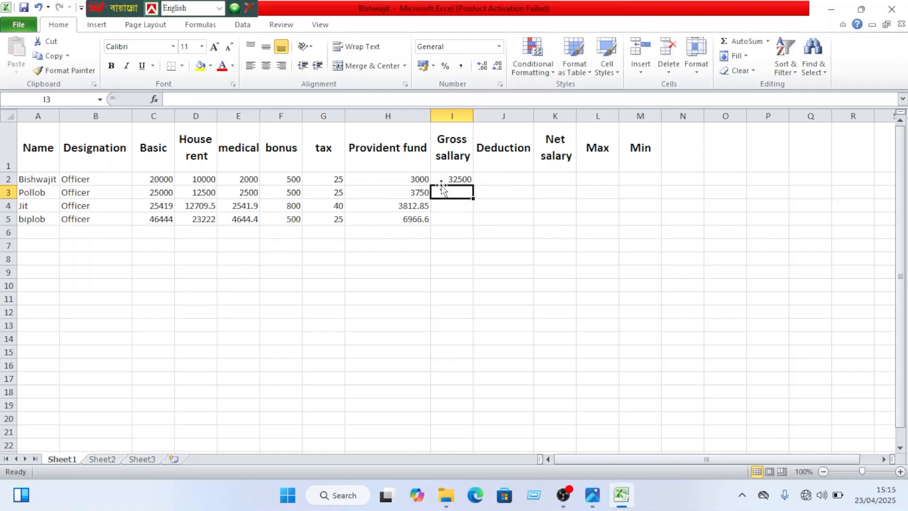
# Fill the gross salary formula from I2 down through I5.
pyautogui.click(466, 179)
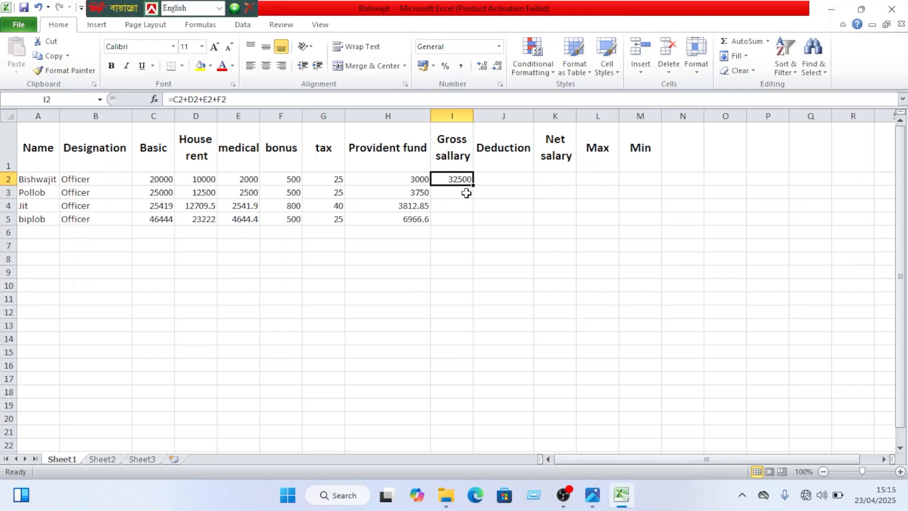
pyautogui.moveTo(474, 187); pyautogui.dragTo(471, 228)
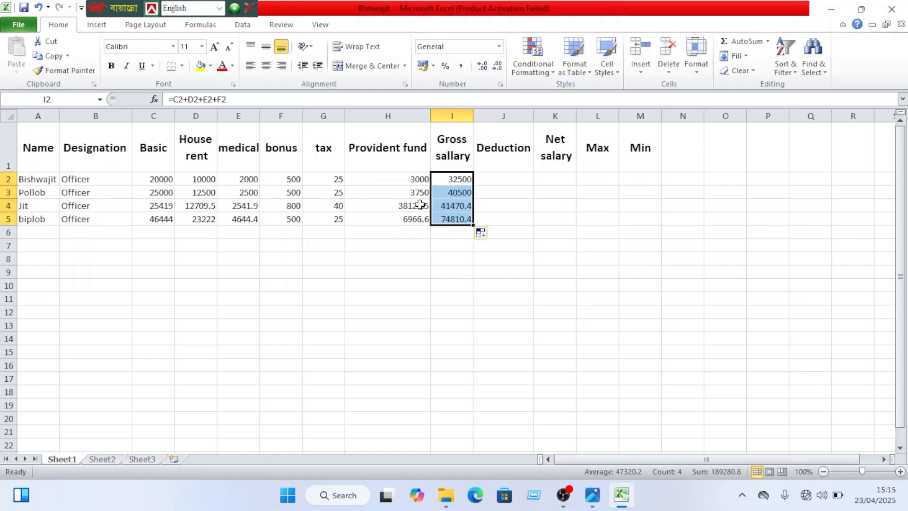
pyautogui.click(442, 231)
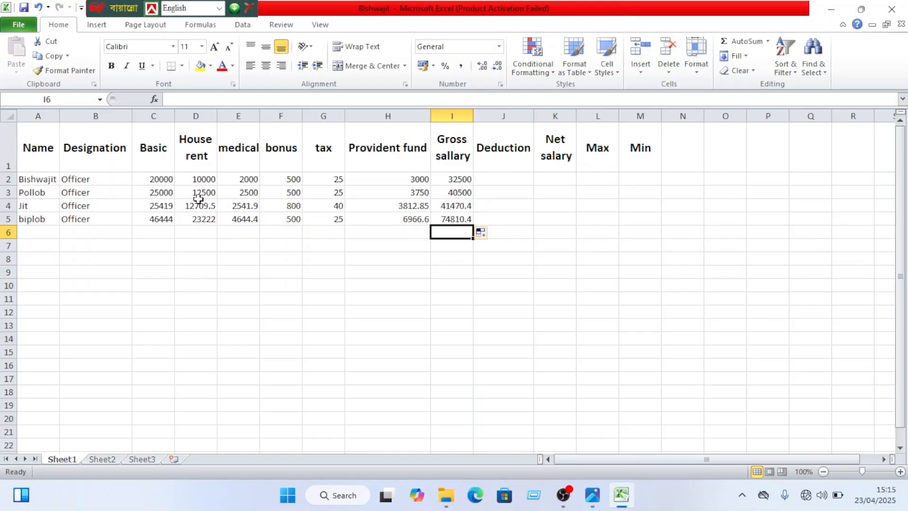
# Try a basic salary of 56444 in cell C5, and undo the change.
pyautogui.doubleClick(158, 221)
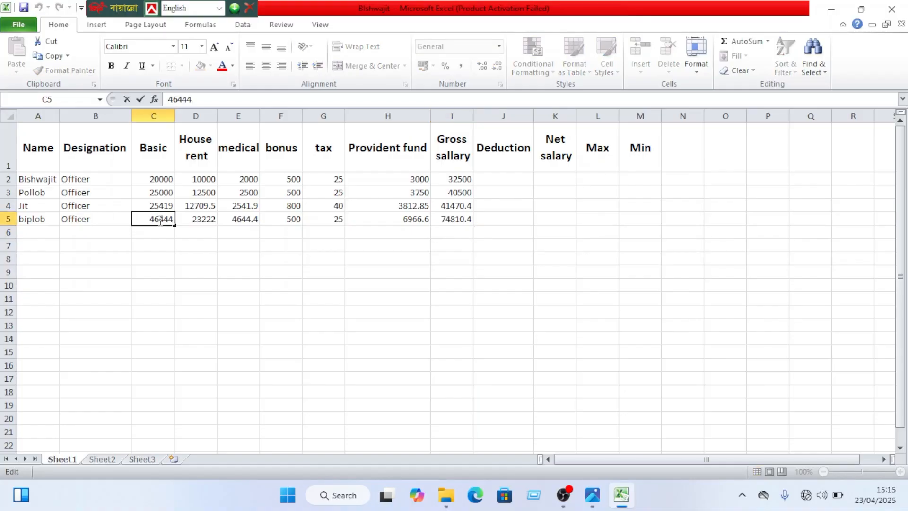
pyautogui.press('BackSpace')
pyautogui.press('BackSpace')
pyautogui.write('56')
pyautogui.press('Return')
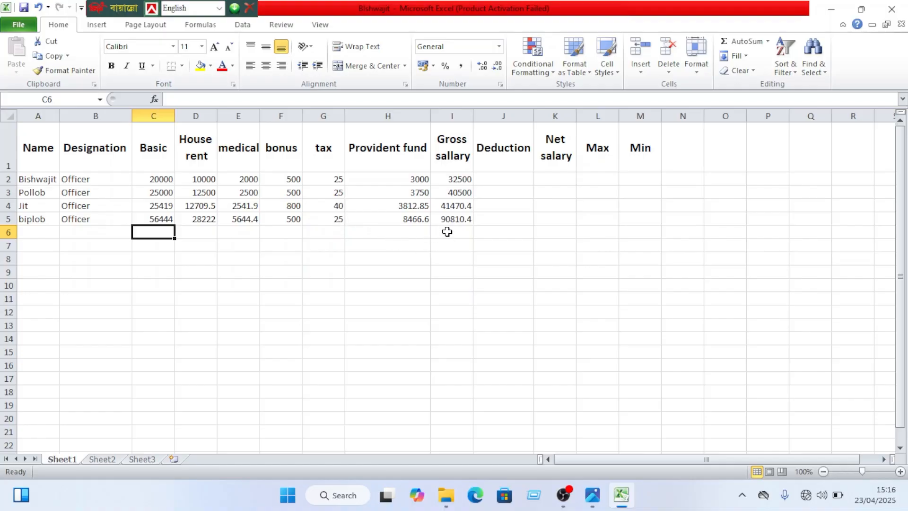
pyautogui.click(38, 8)
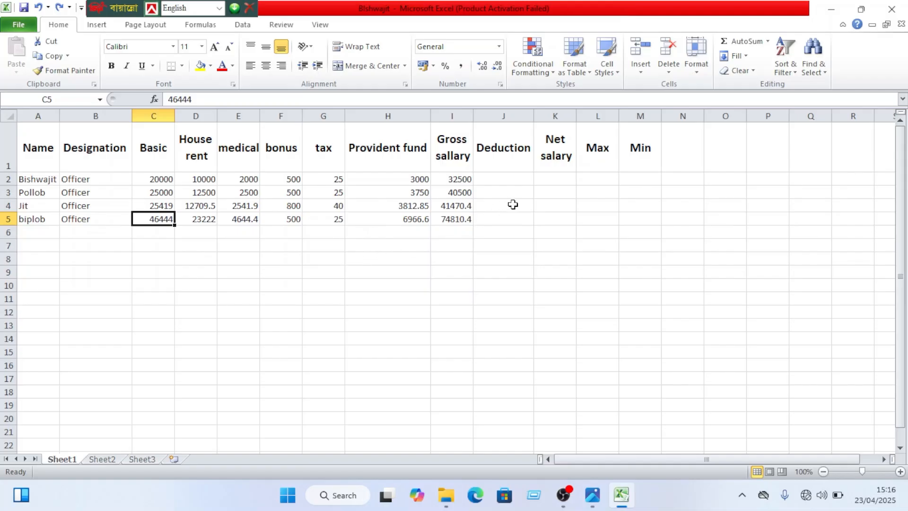
# Calculate the net salary in K2 with the formula =I2-G2-H2, subtracting tax and provident fund from the gross salary.
pyautogui.click(541, 176)
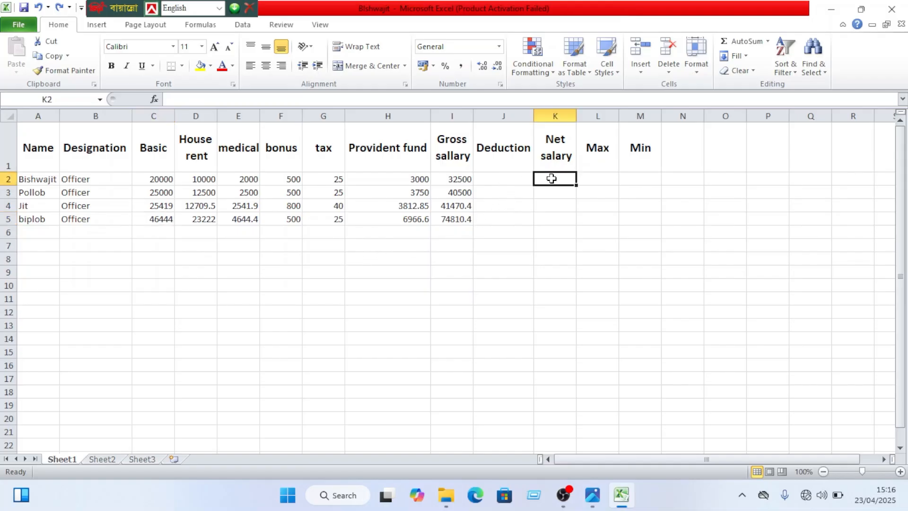
pyautogui.doubleClick(553, 179)
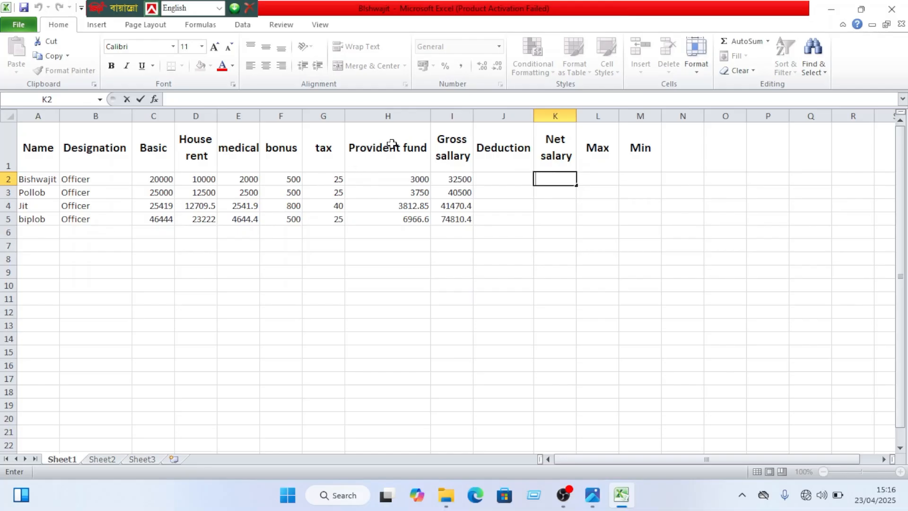
pyautogui.click(549, 177)
pyautogui.write('=')
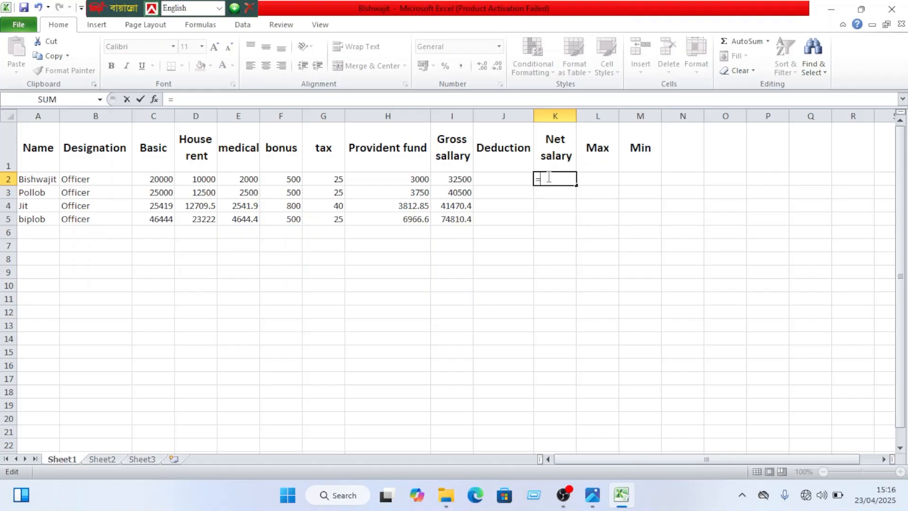
pyautogui.click(462, 179)
pyautogui.write('_')
pyautogui.press('BackSpace')
pyautogui.write('-')
pyautogui.click(318, 181)
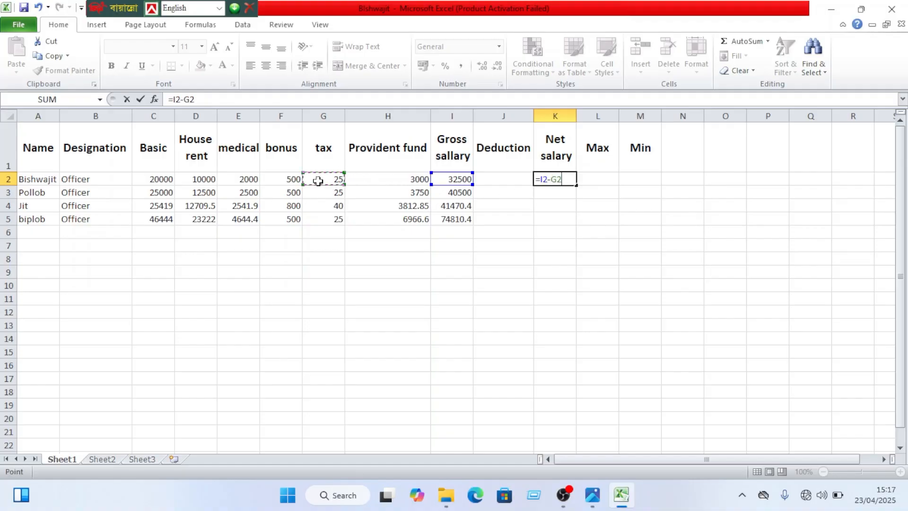
pyautogui.click(566, 178)
pyautogui.click(412, 181)
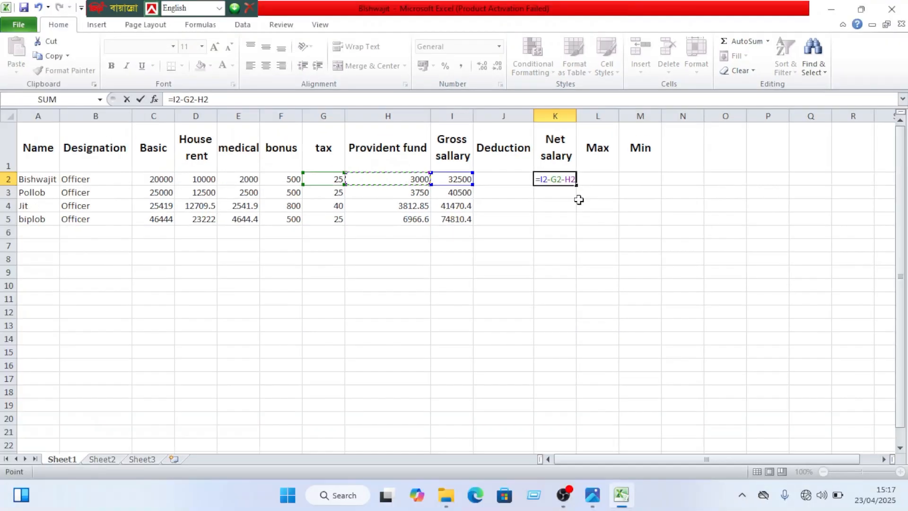
pyautogui.press('Return')
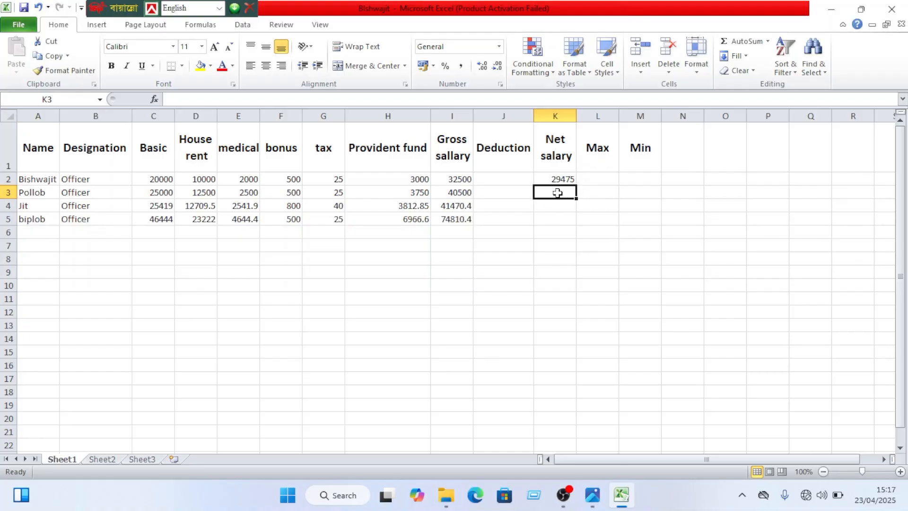
# Calculate the deduction in J2 with the formula =I2-K2.
pyautogui.doubleClick(497, 179)
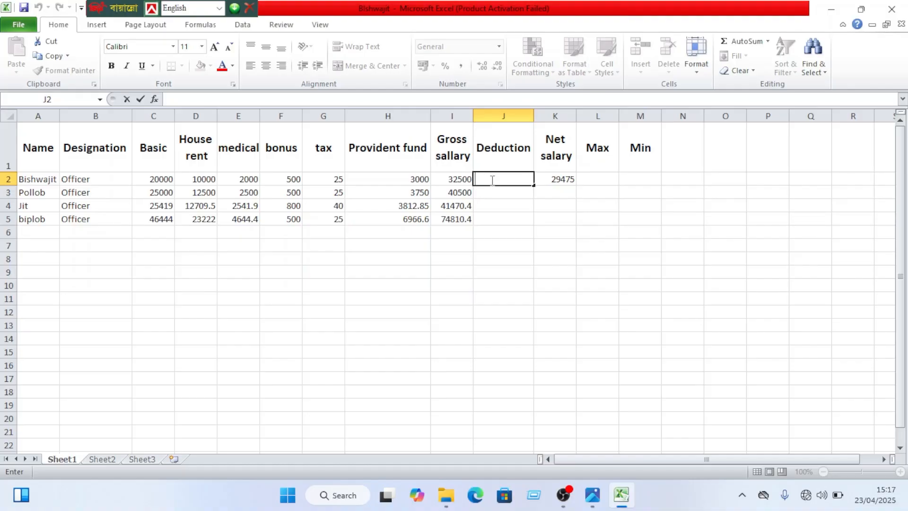
pyautogui.write('=')
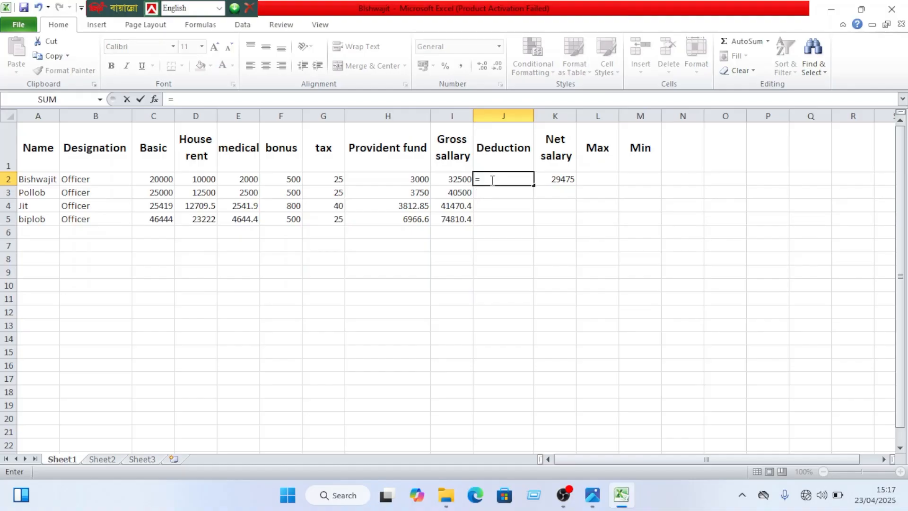
pyautogui.click(456, 181)
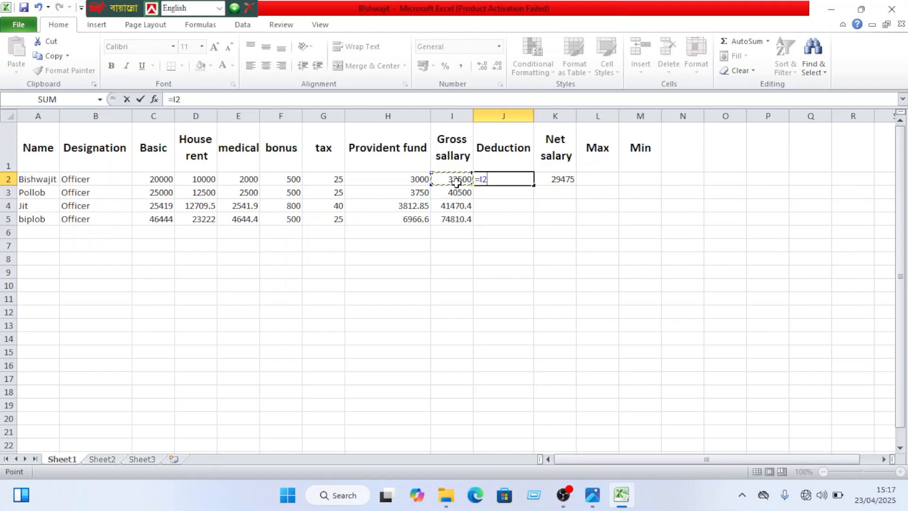
pyautogui.click(507, 179)
pyautogui.click(567, 182)
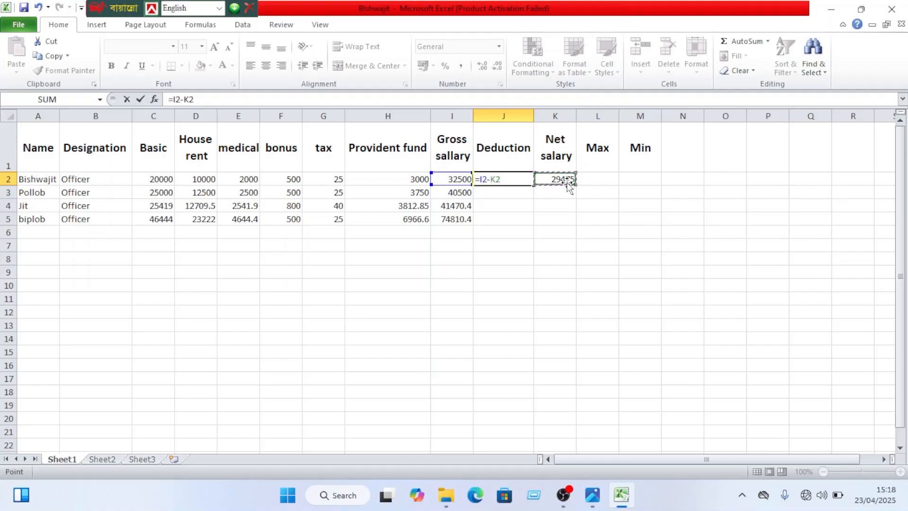
pyautogui.press('Return')
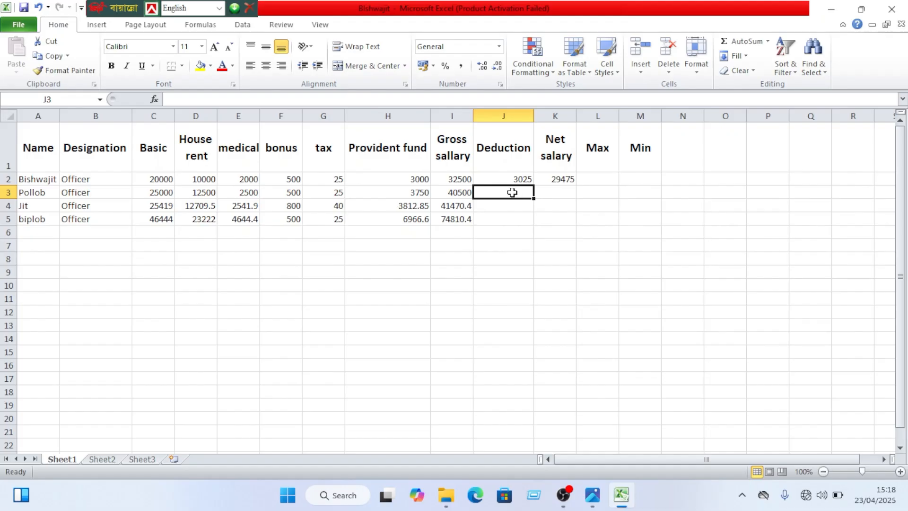
# Fill the deduction formula in J2 and the net salary formula in K2 down through row 5.
pyautogui.click(513, 181)
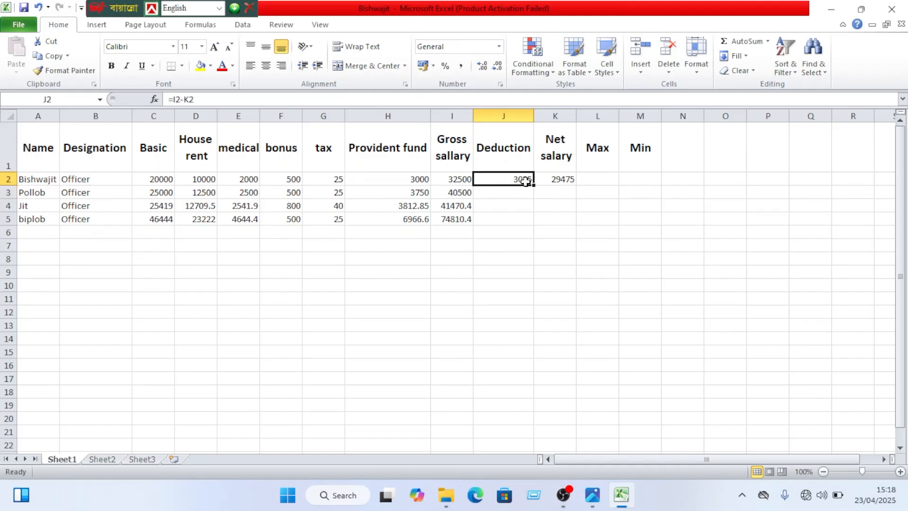
pyautogui.moveTo(535, 181); pyautogui.dragTo(505, 181)
pyautogui.moveTo(534, 184); pyautogui.dragTo(527, 228)
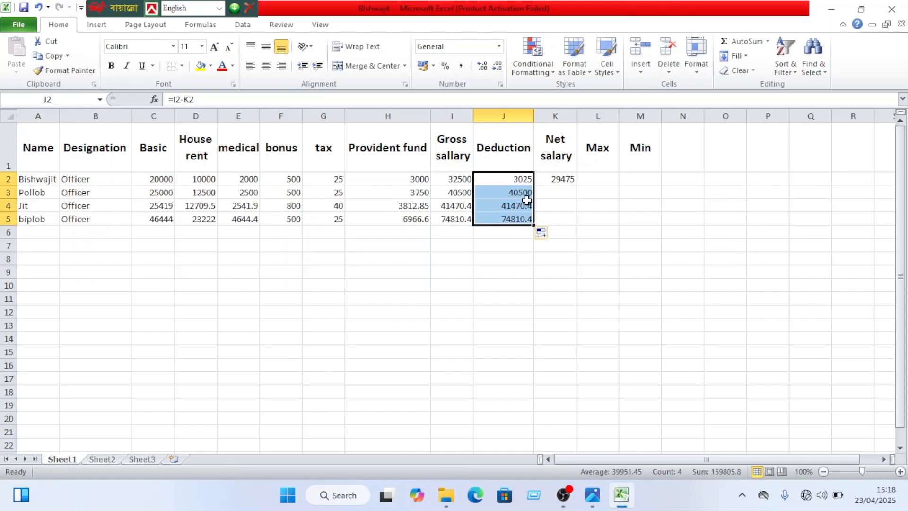
pyautogui.click(563, 179)
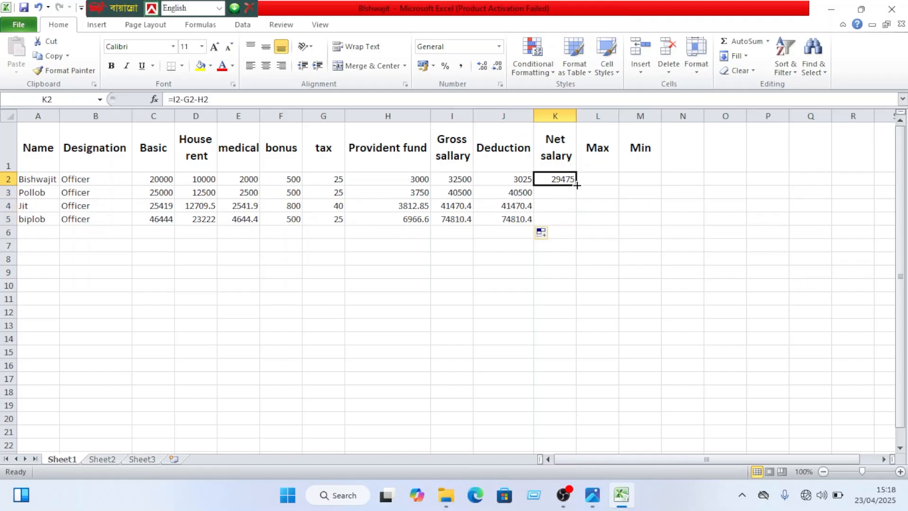
pyautogui.moveTo(577, 185); pyautogui.dragTo(577, 225)
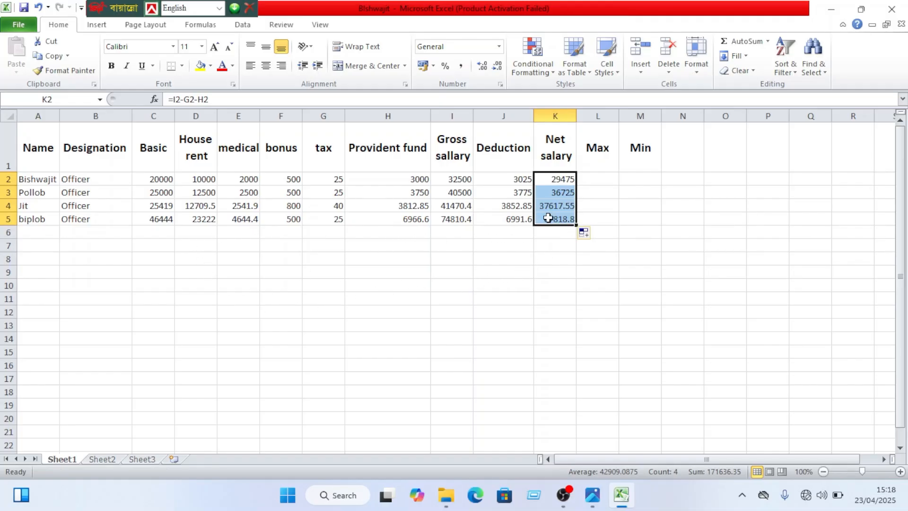
# Apply All Borders to the salary table range A1:M6.
pyautogui.click(604, 184)
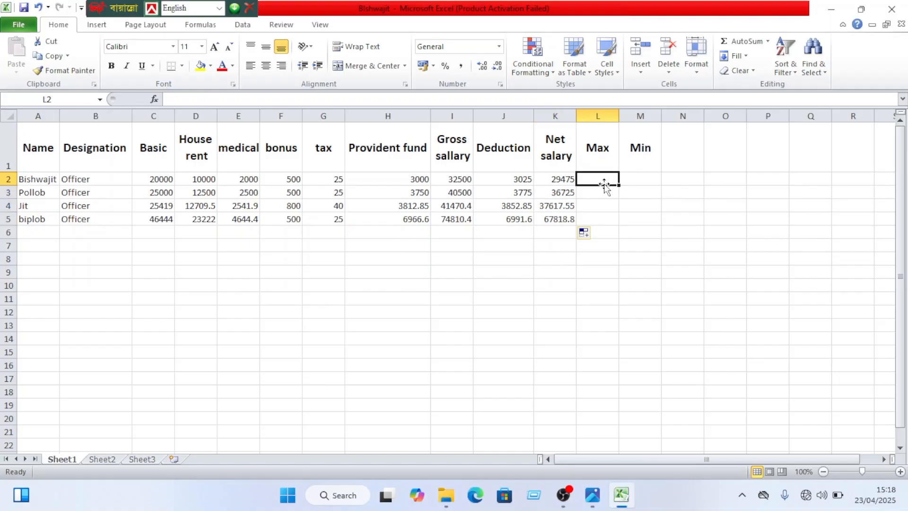
pyautogui.click(274, 292)
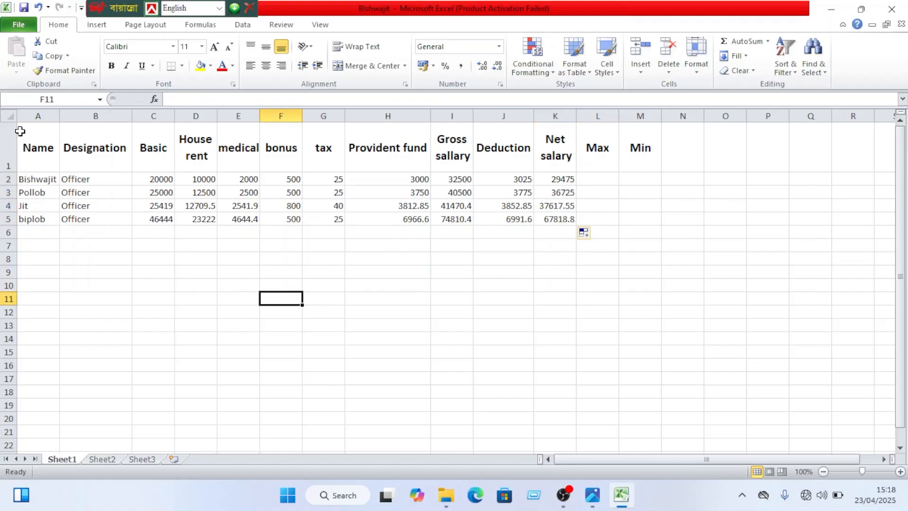
pyautogui.moveTo(19, 131); pyautogui.dragTo(640, 237)
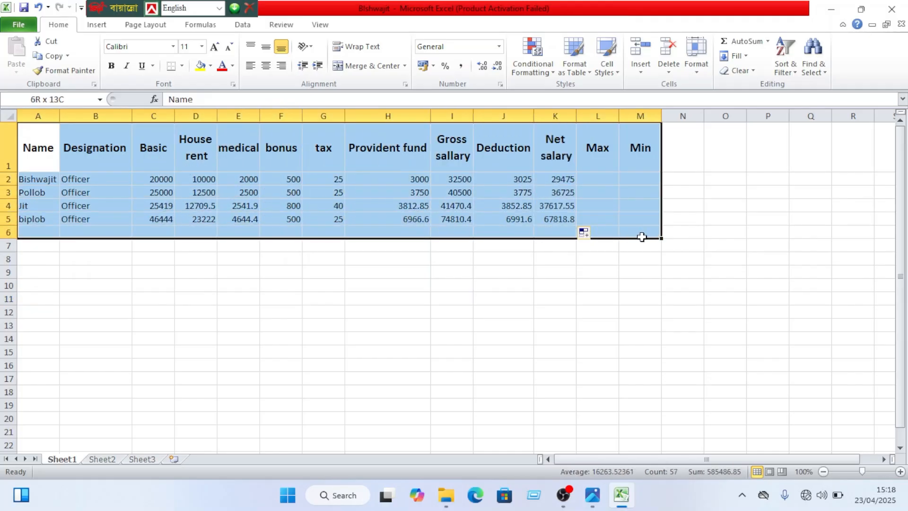
pyautogui.moveTo(642, 237); pyautogui.dragTo(641, 237)
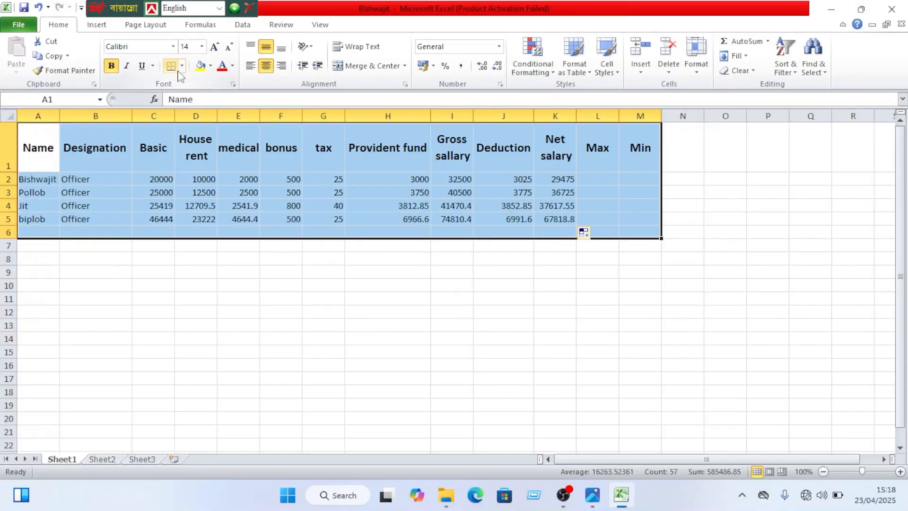
pyautogui.click(182, 66)
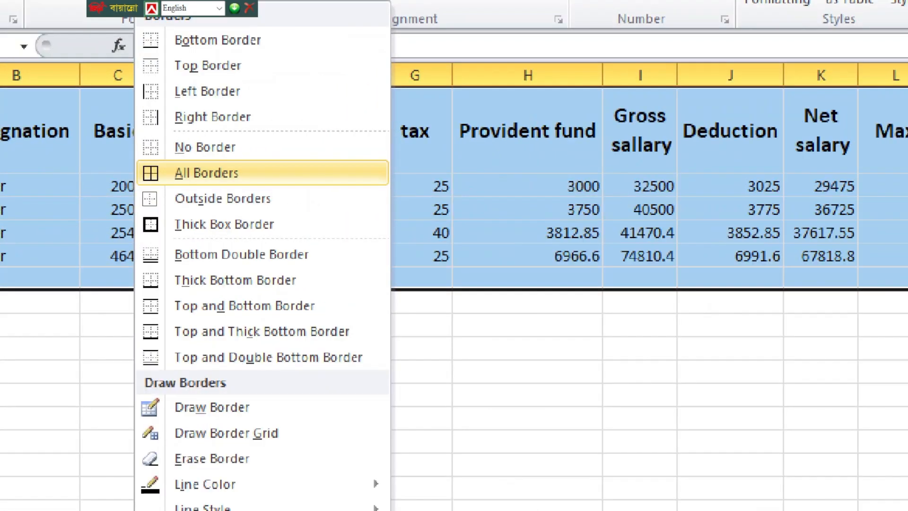
pyautogui.click(210, 172)
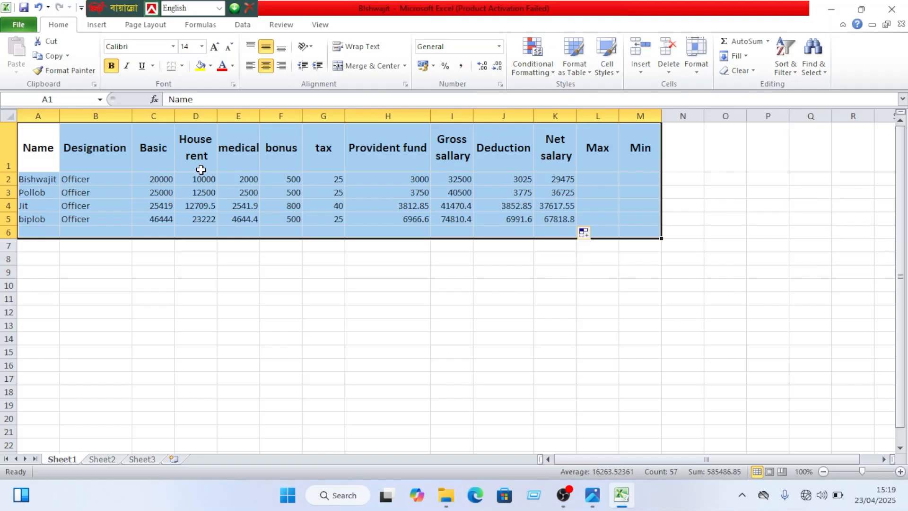
pyautogui.click(182, 66)
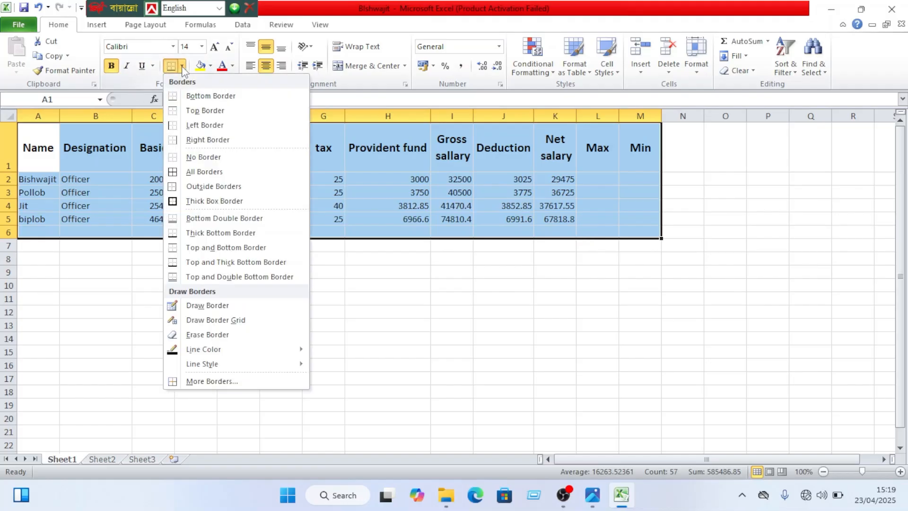
pyautogui.click(208, 172)
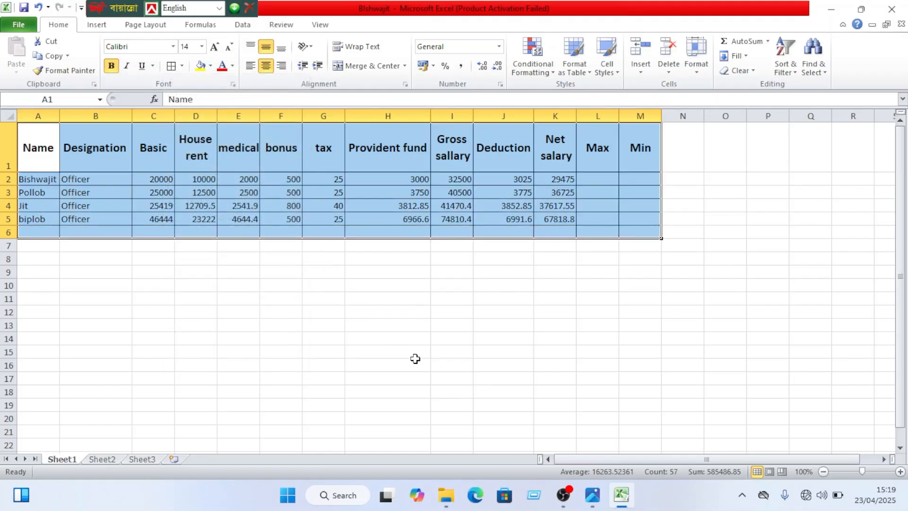
pyautogui.click(497, 313)
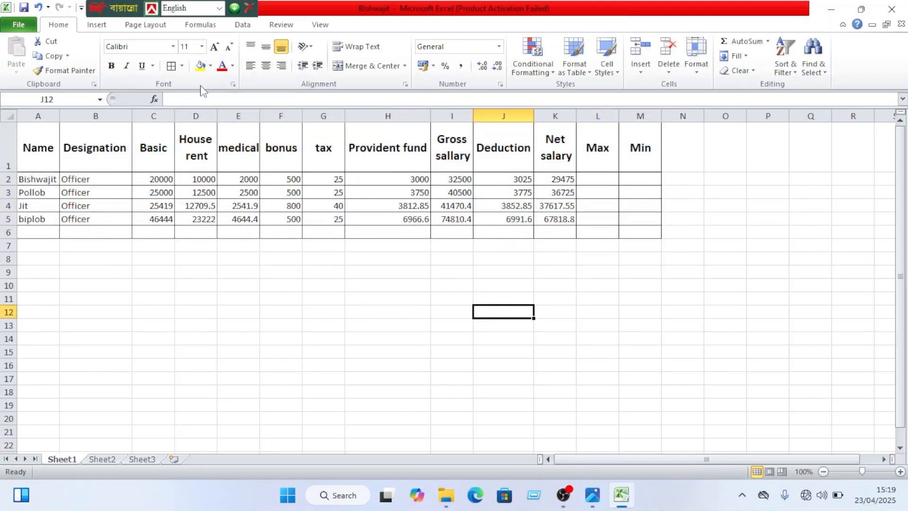
# Calculate the maximum net salary in L2 with the formula =MAX(K2:K5).
pyautogui.click(593, 180)
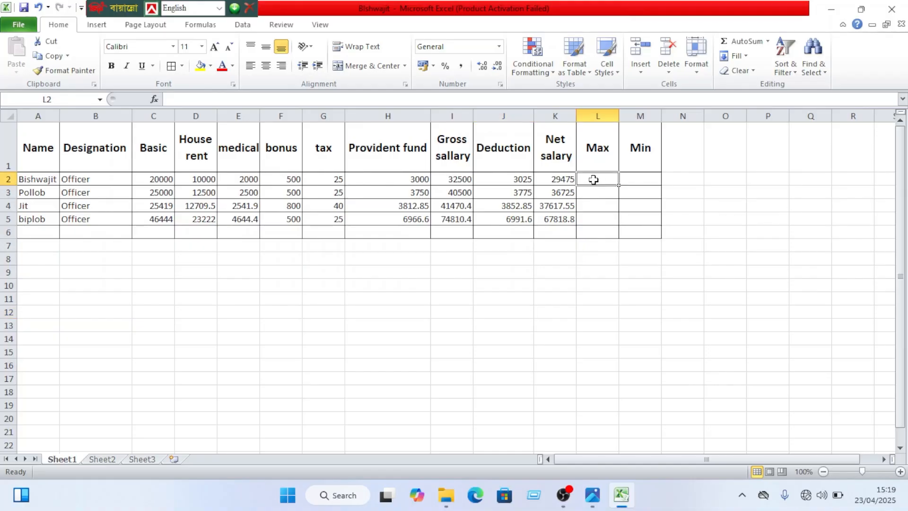
pyautogui.write('=')
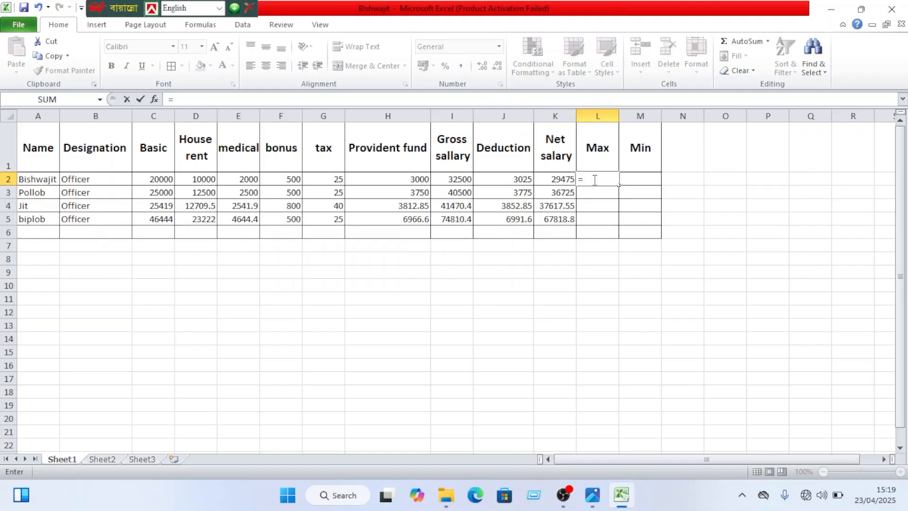
pyautogui.write('max')
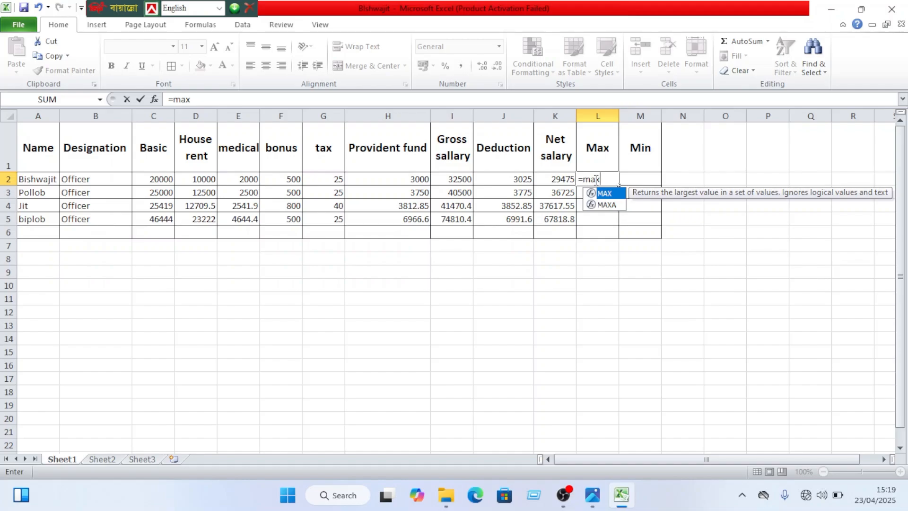
pyautogui.write('(')
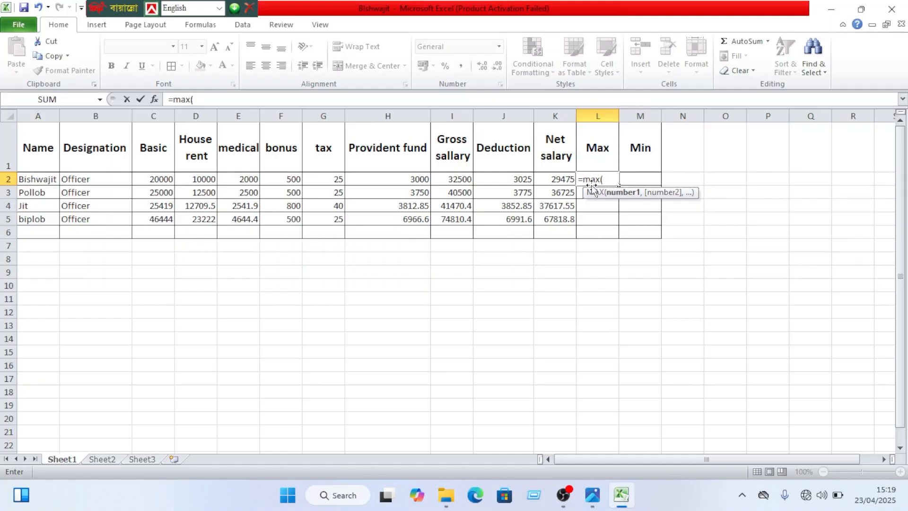
pyautogui.click(138, 182)
pyautogui.click(549, 180)
pyautogui.moveTo(553, 180); pyautogui.dragTo(552, 221)
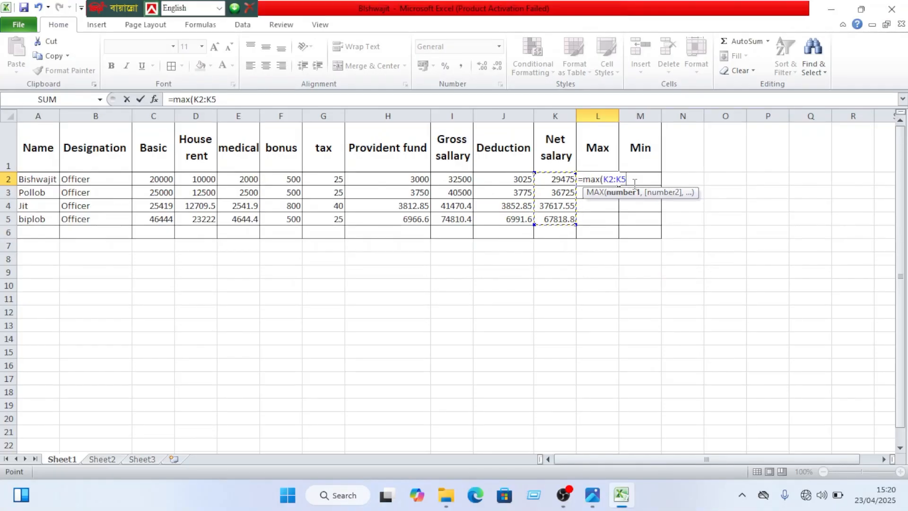
pyautogui.write(')')
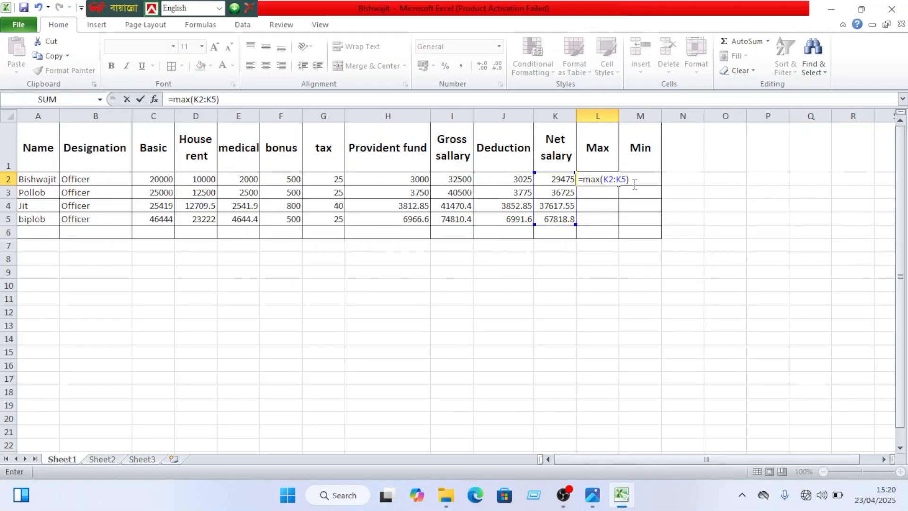
pyautogui.press('Return')
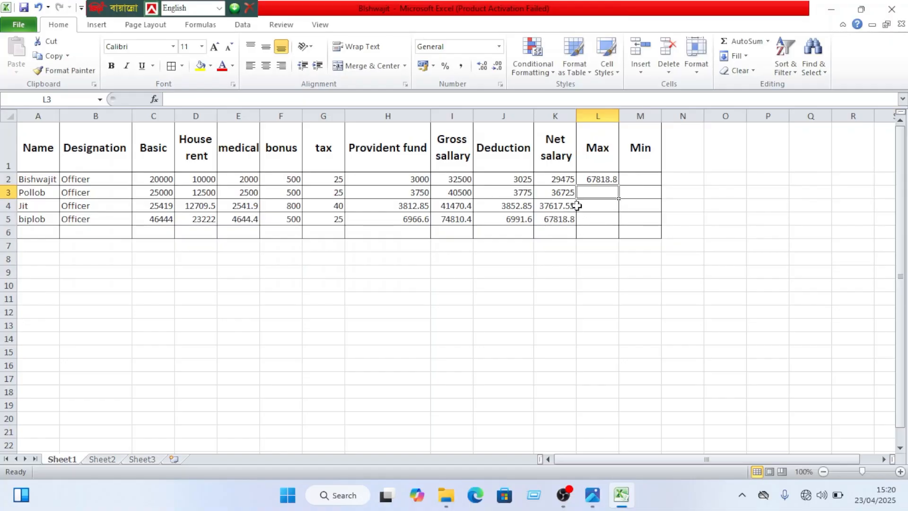
pyautogui.click(580, 181)
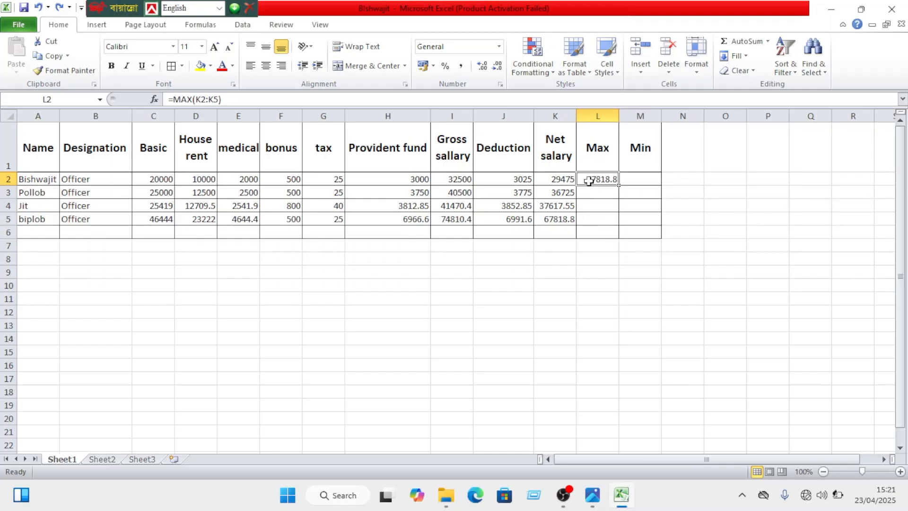
# Merge and center cells L2:L5 and middle-align the maximum salary value vertically.
pyautogui.moveTo(587, 179); pyautogui.dragTo(591, 220)
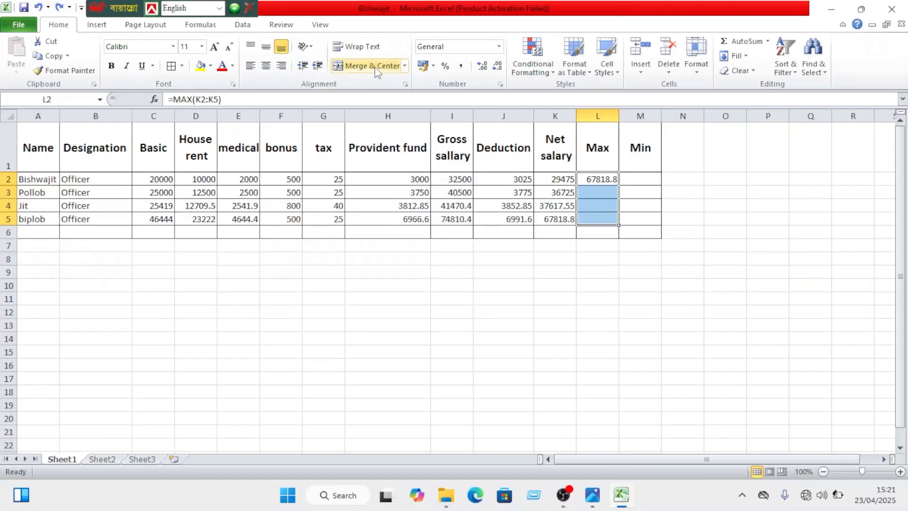
pyautogui.click(376, 70)
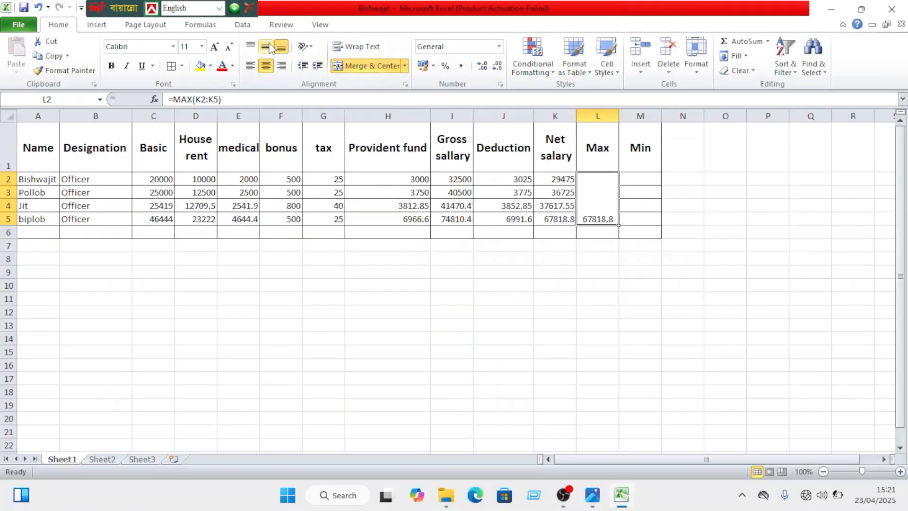
pyautogui.click(263, 70)
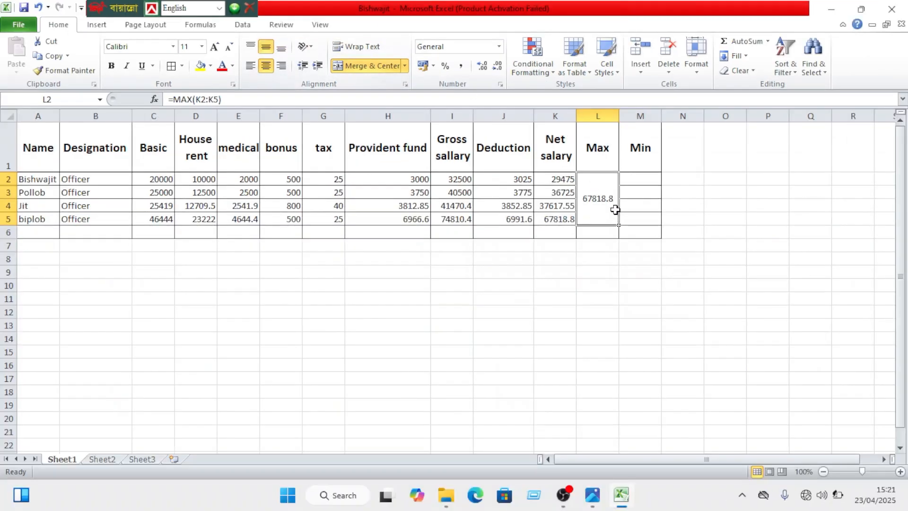
# Calculate the minimum net salary in M2 with the formula =MIN(K2:K5).
pyautogui.doubleClick(639, 182)
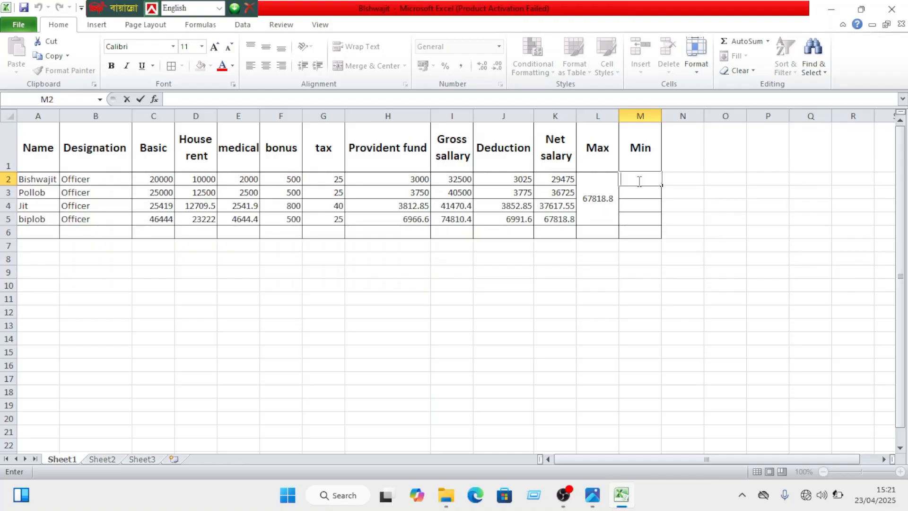
pyautogui.write('=min')
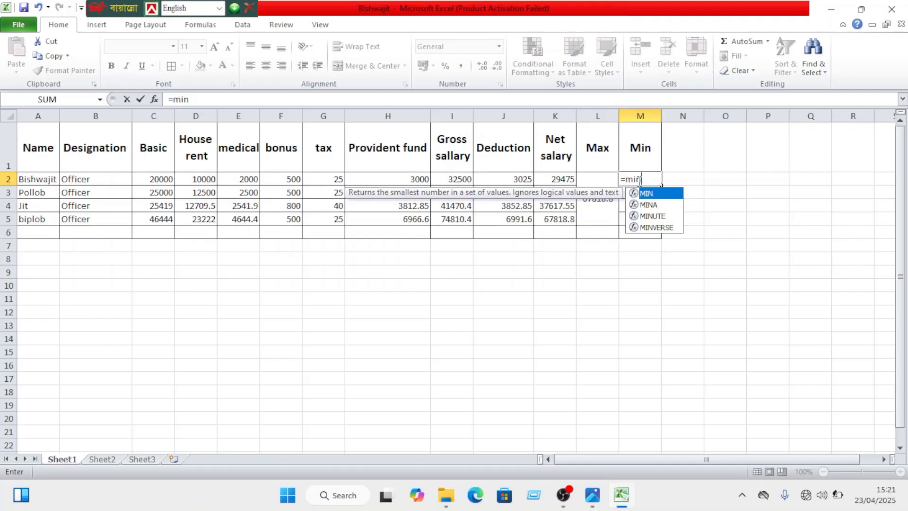
pyautogui.write('(')
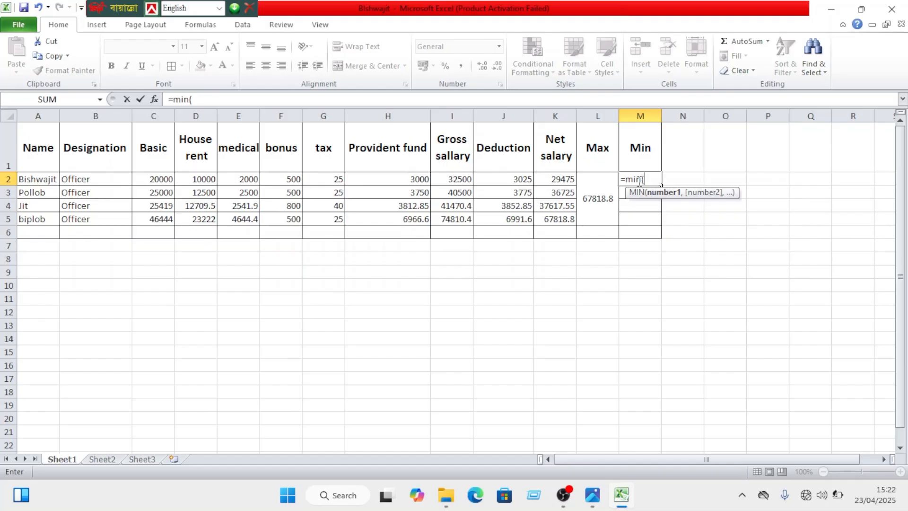
pyautogui.click(550, 180)
pyautogui.moveTo(550, 180); pyautogui.dragTo(560, 222)
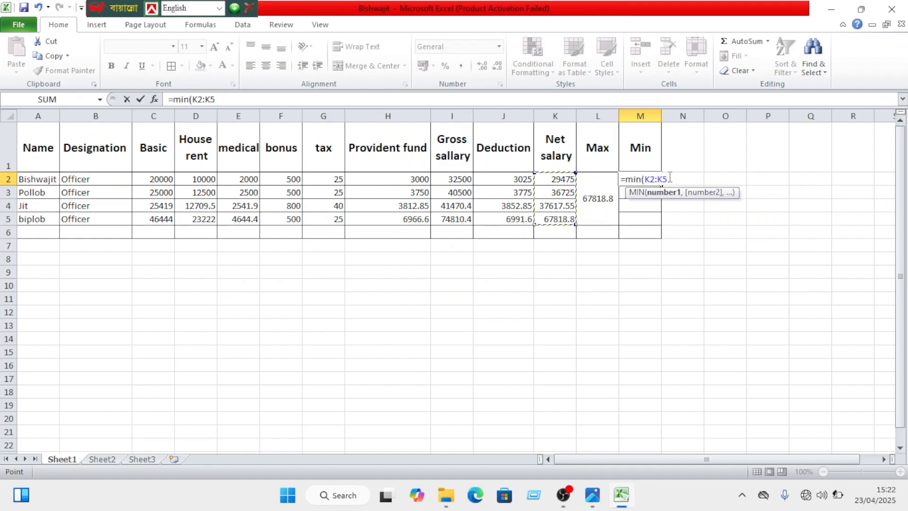
pyautogui.write(')')
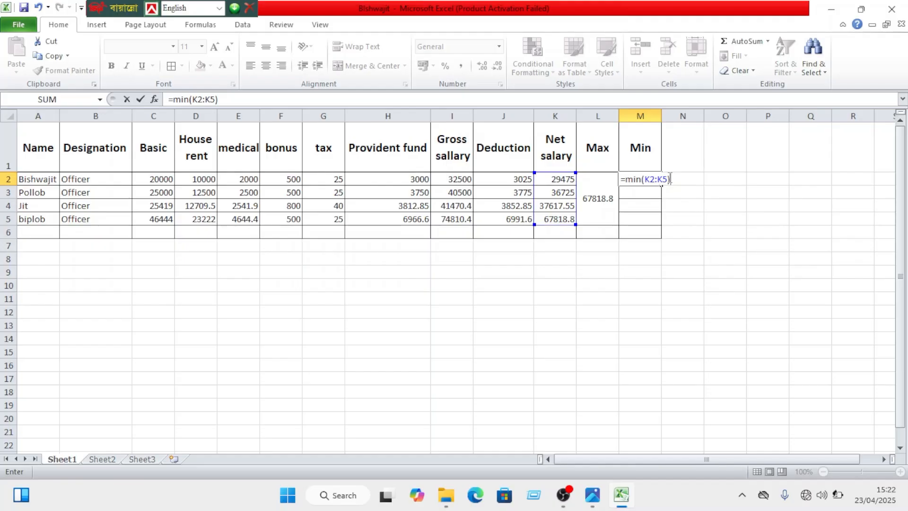
pyautogui.press('Return')
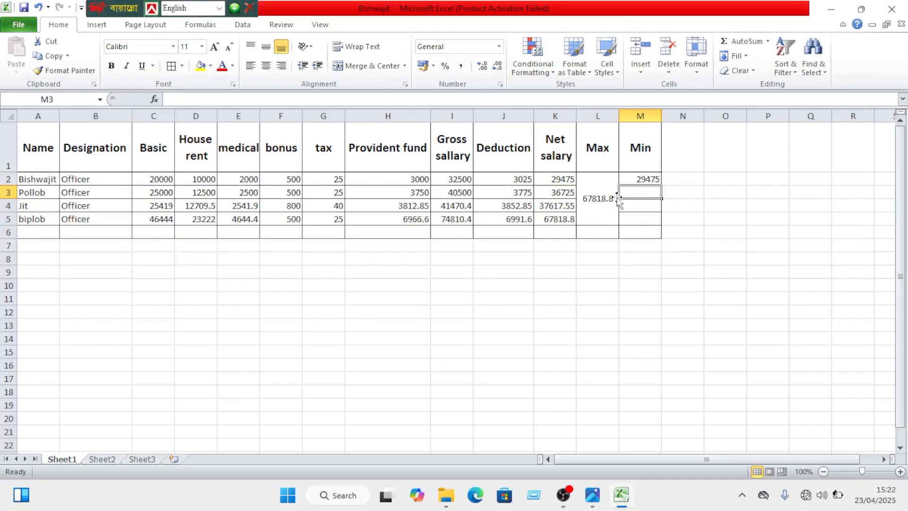
# Merge and center cells M2:M5 and middle-align the minimum salary value vertically.
pyautogui.moveTo(631, 177); pyautogui.dragTo(640, 218)
pyautogui.click(367, 66)
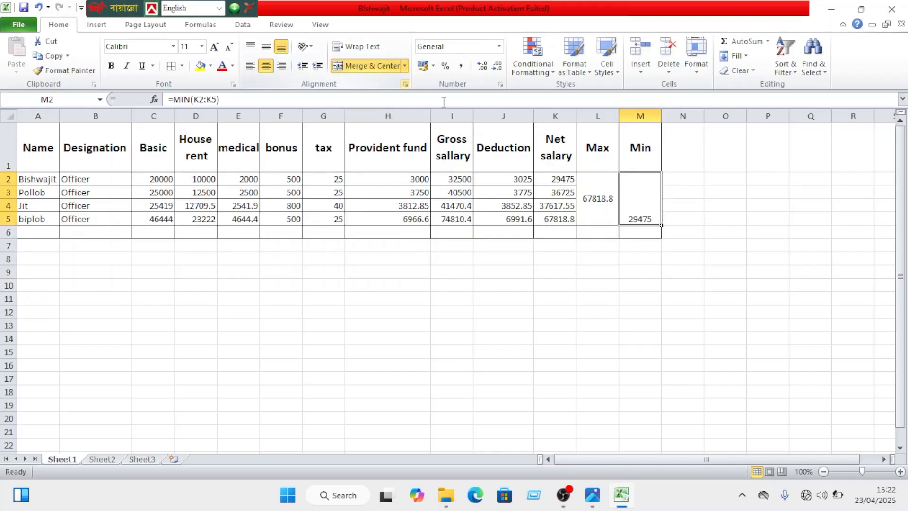
pyautogui.click(274, 53)
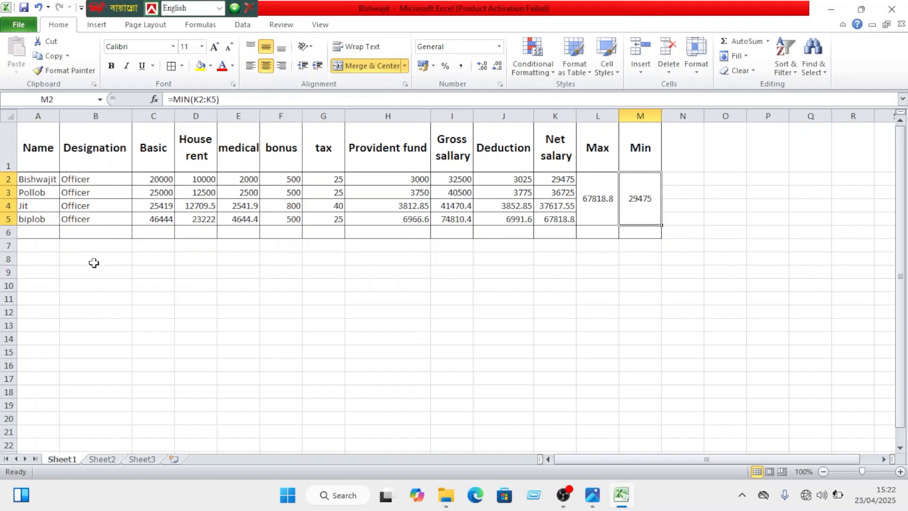
pyautogui.click(866, 472)
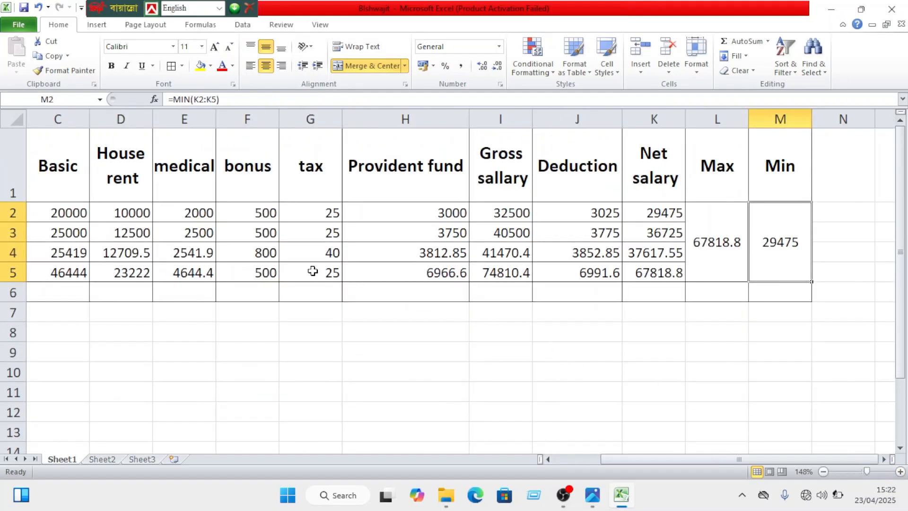
pyautogui.moveTo(159, 329)
pyautogui.mouseDown()
pyautogui.moveTo(279, 353)
pyautogui.moveTo(199, 351)
pyautogui.moveTo(175, 331)
pyautogui.mouseUp()
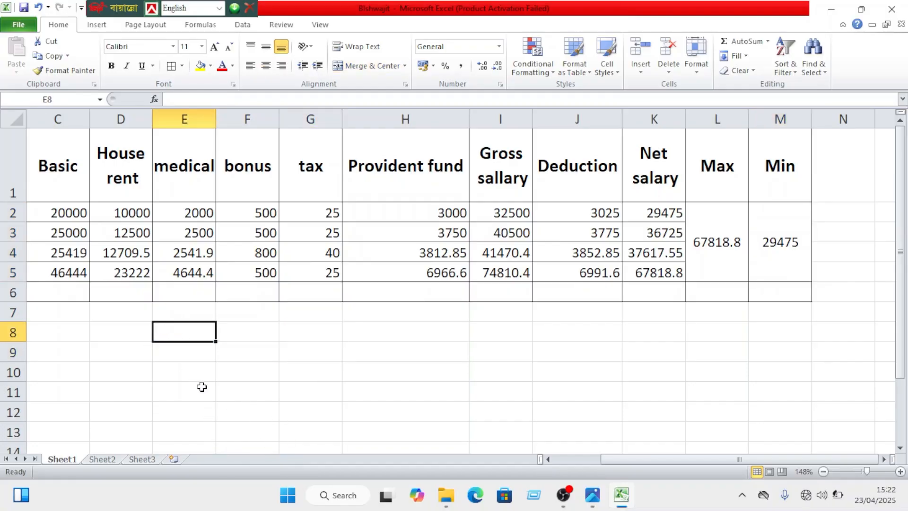
pyautogui.click(71, 131)
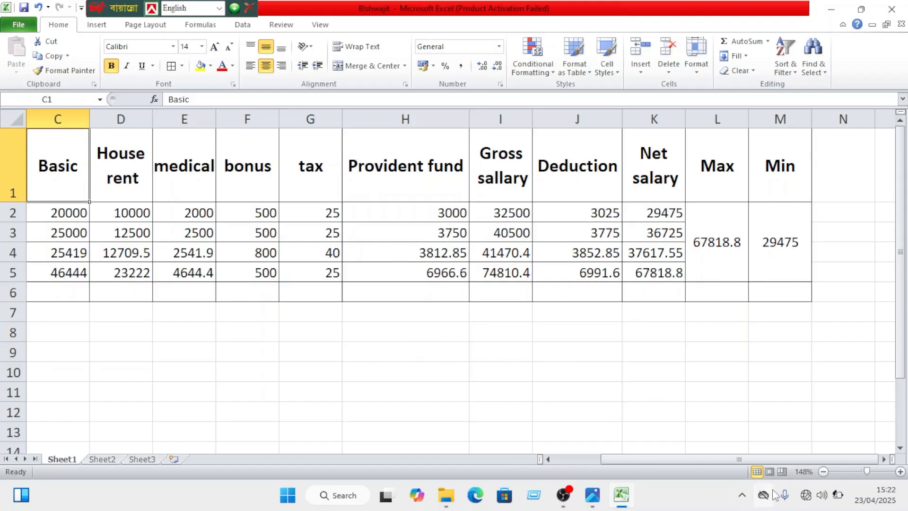
pyautogui.moveTo(727, 462); pyautogui.dragTo(702, 462)
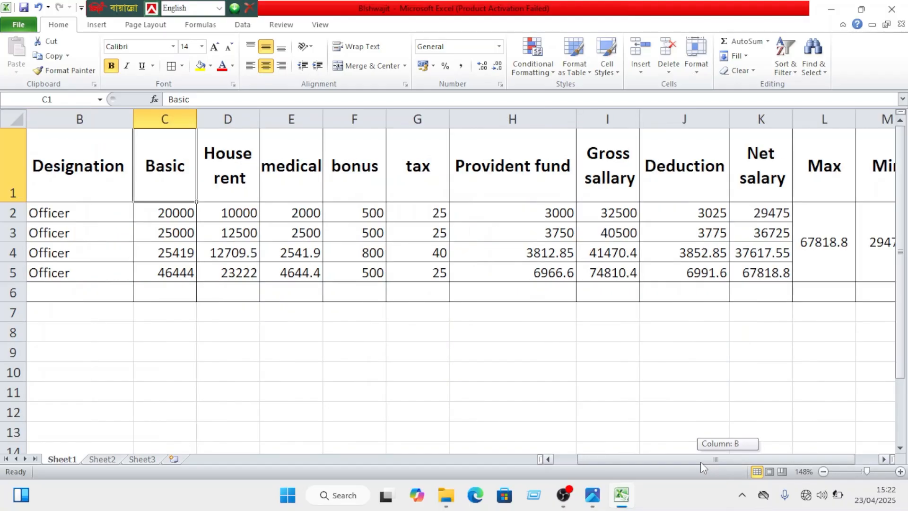
pyautogui.moveTo(866, 471); pyautogui.dragTo(862, 471)
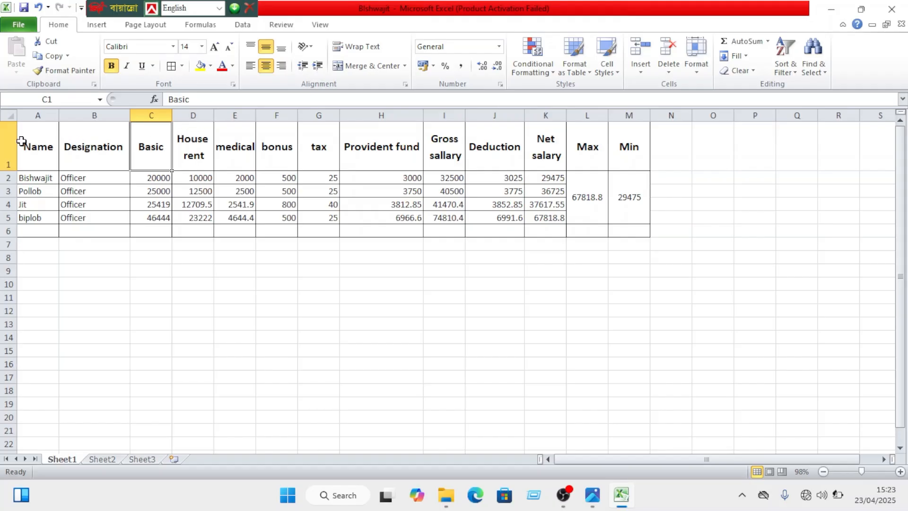
# Try a yellow fill across the entire row 1 and undo it.
pyautogui.click(26, 161)
pyautogui.doubleClick(56, 162)
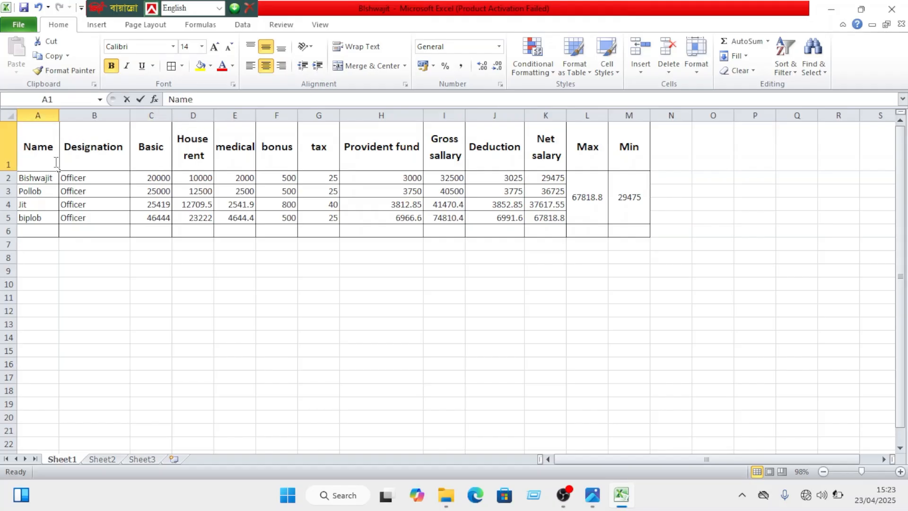
pyautogui.press('F2')
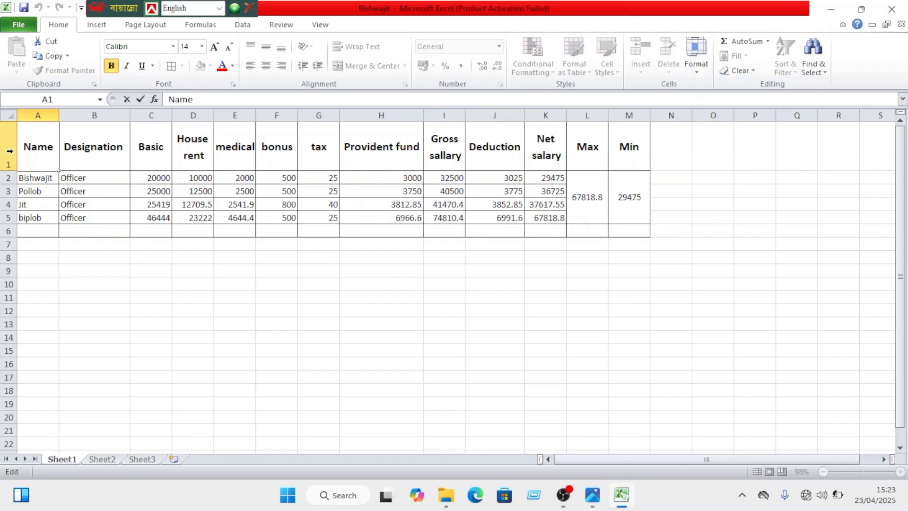
pyautogui.click(10, 150)
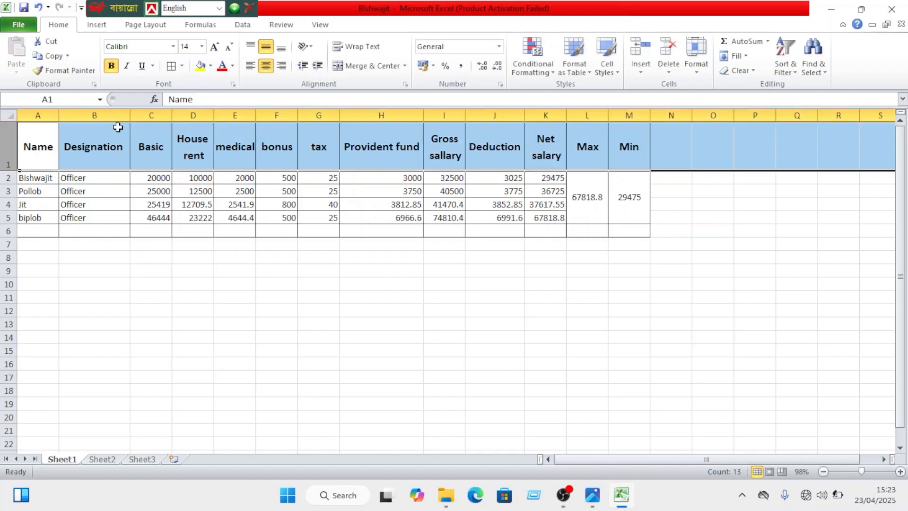
pyautogui.click(211, 66)
pyautogui.click(188, 63)
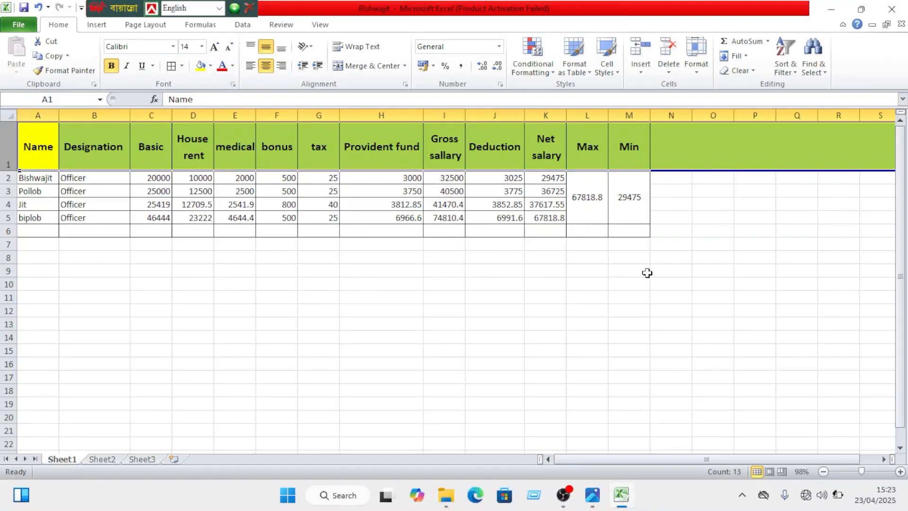
pyautogui.click(38, 8)
pyautogui.click(706, 221)
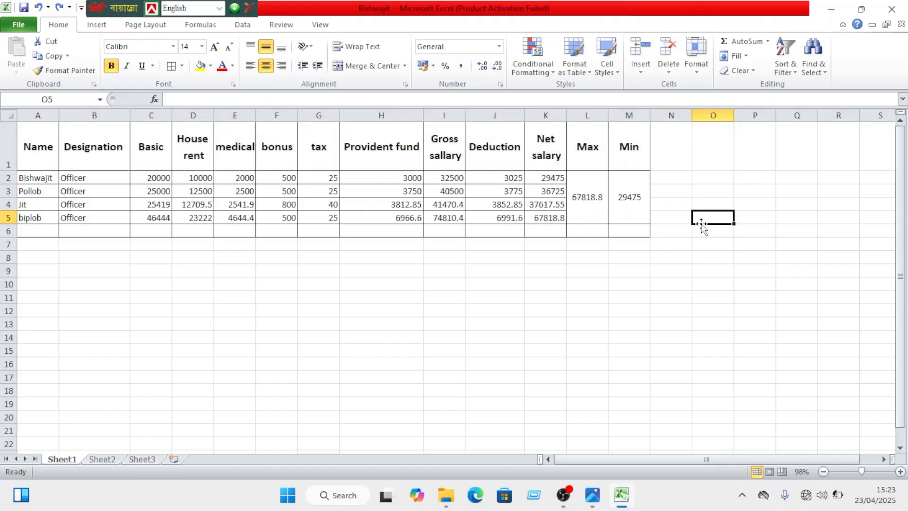
# Fill only the header cells A1:M1 with the standard yellow color.
pyautogui.moveTo(640, 147); pyautogui.dragTo(55, 150)
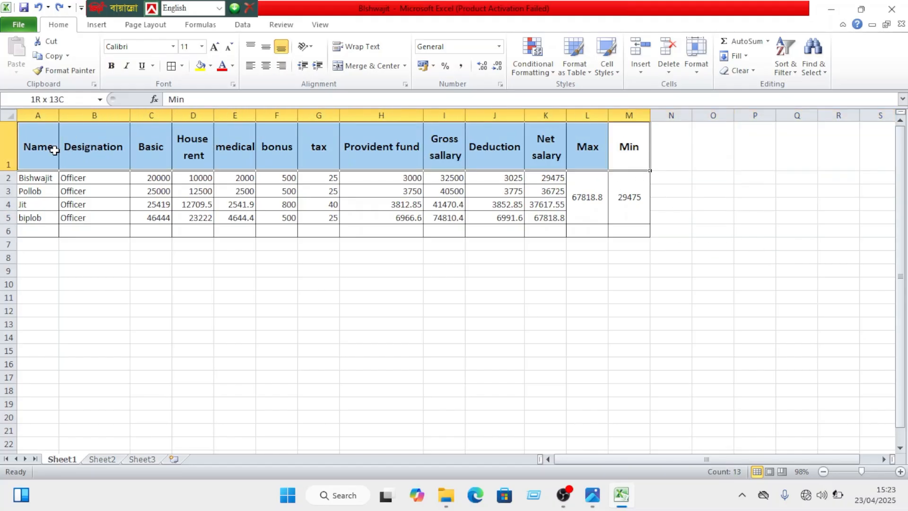
pyautogui.click(210, 66)
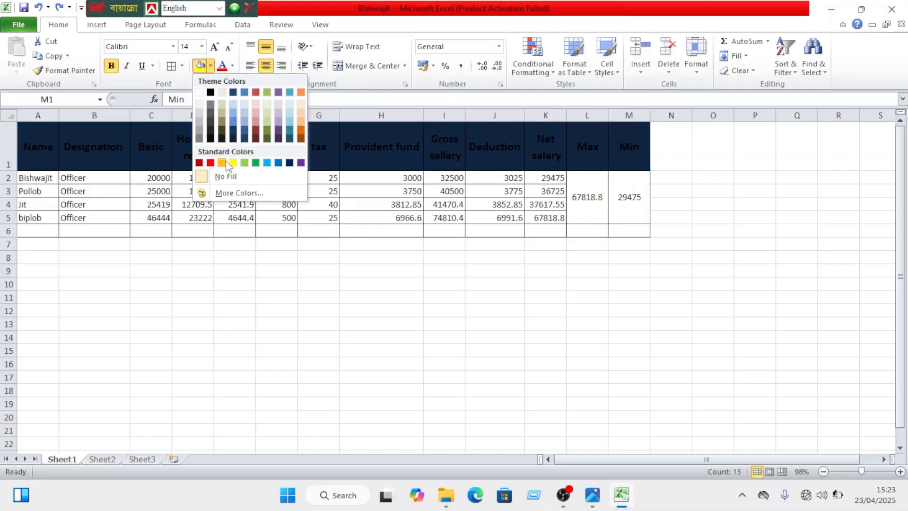
pyautogui.click(244, 163)
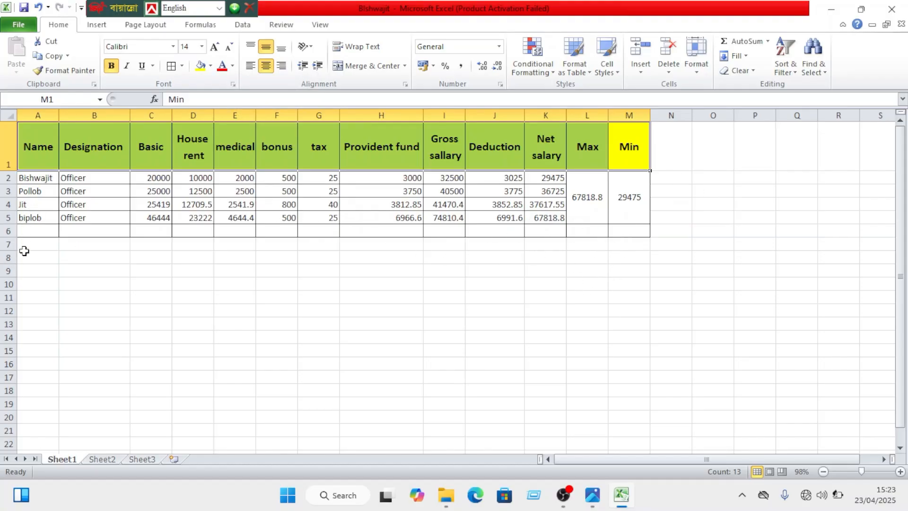
# Center the contents of the table body A2:M6 both vertically and horizontally.
pyautogui.click(22, 231)
pyautogui.moveTo(21, 231); pyautogui.dragTo(620, 217)
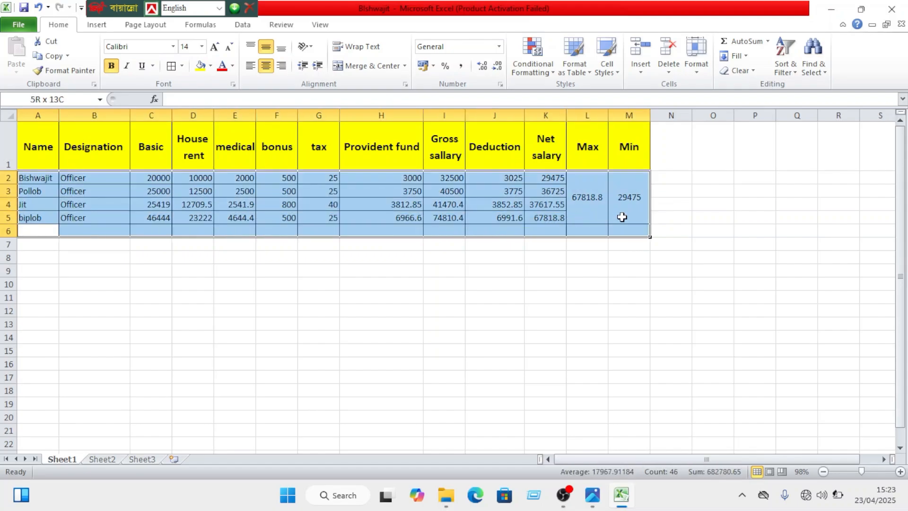
pyautogui.click(261, 48)
pyautogui.click(266, 65)
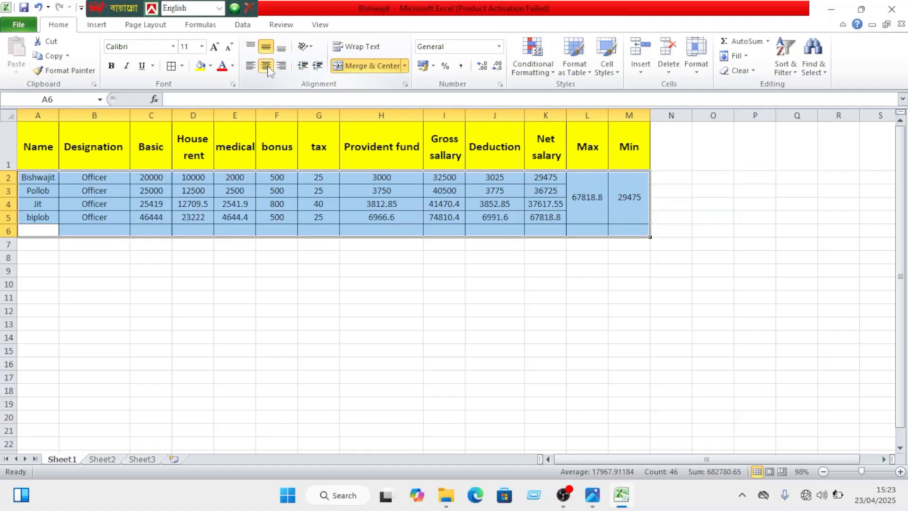
pyautogui.click(283, 350)
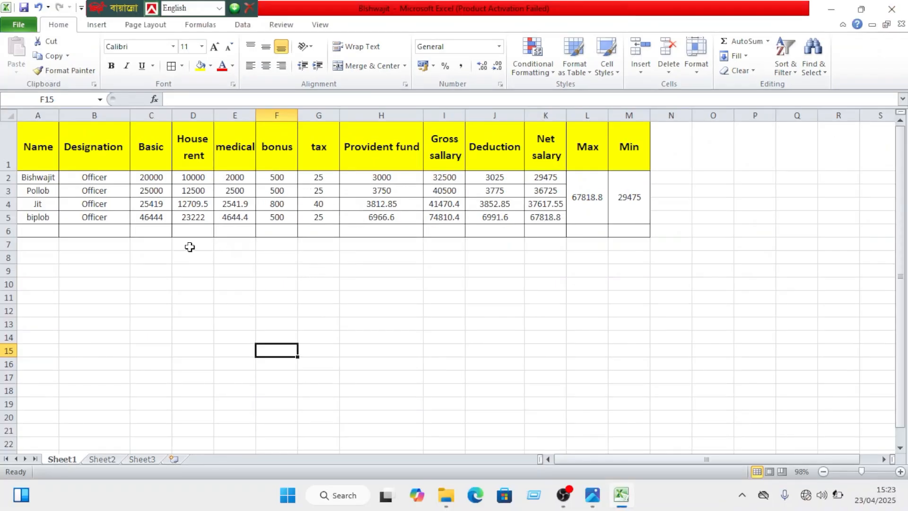
# Fill the basic salary cell C3 with the standard red color.
pyautogui.click(138, 191)
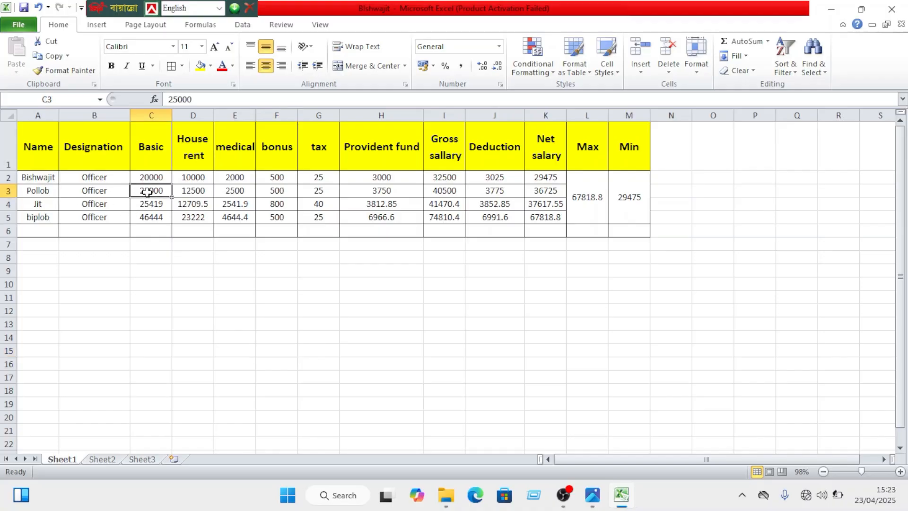
pyautogui.click(210, 65)
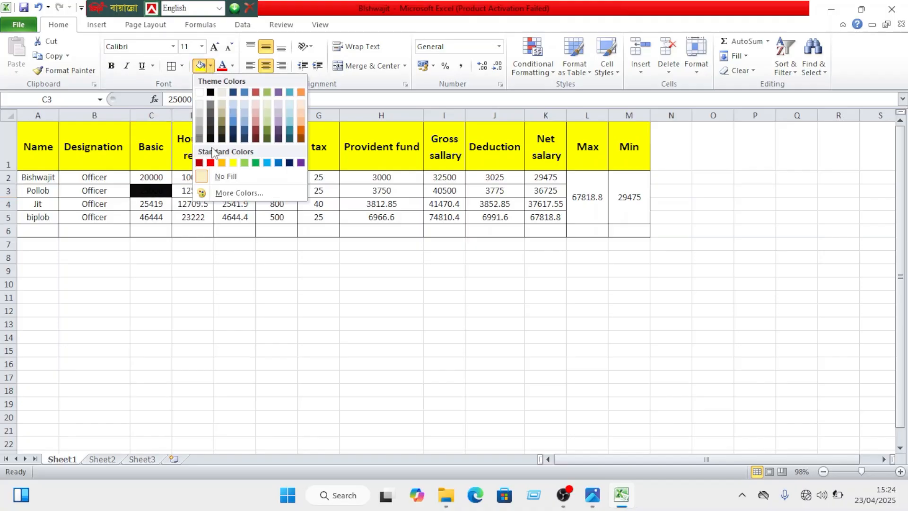
pyautogui.click(211, 163)
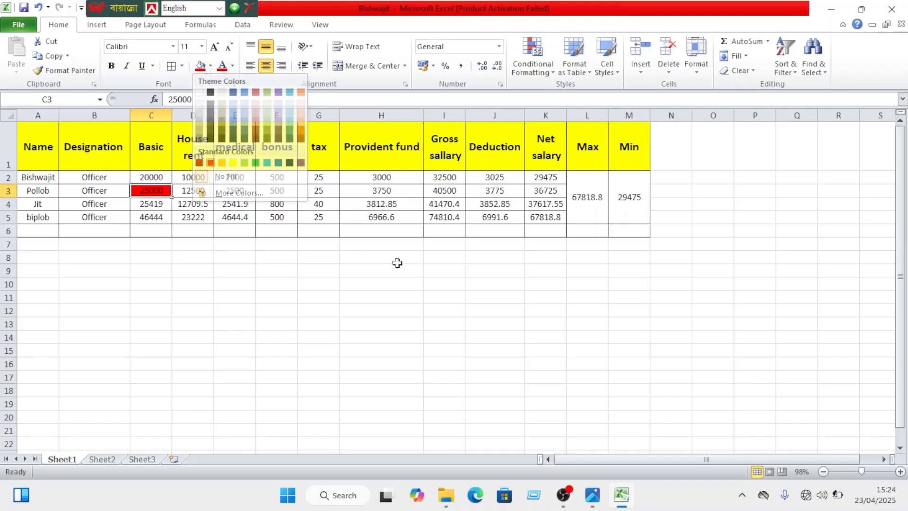
# Fill the provident fund cell H4 with the standard light blue color.
pyautogui.doubleClick(395, 204)
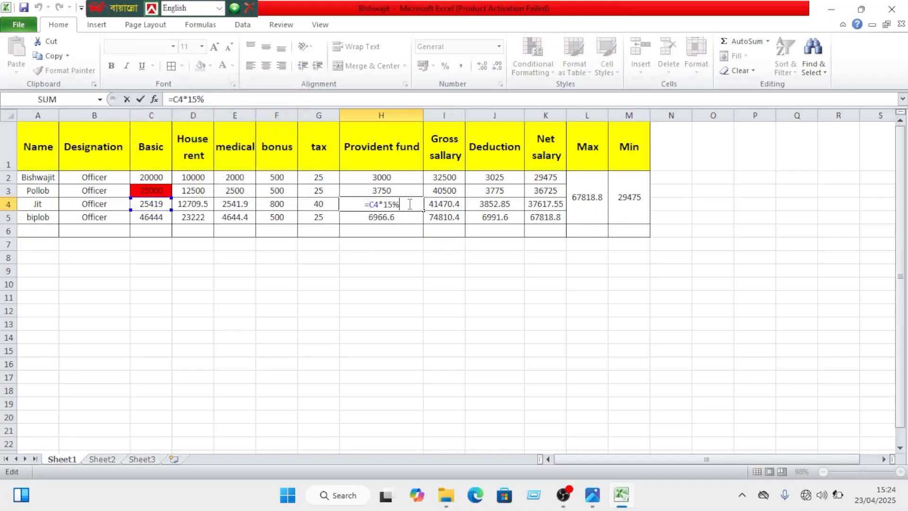
pyautogui.press('Escape')
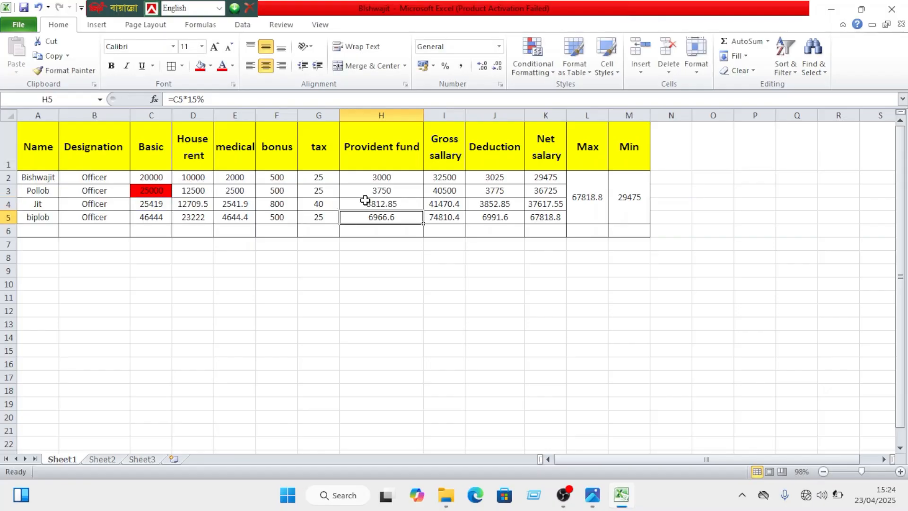
pyautogui.click(211, 66)
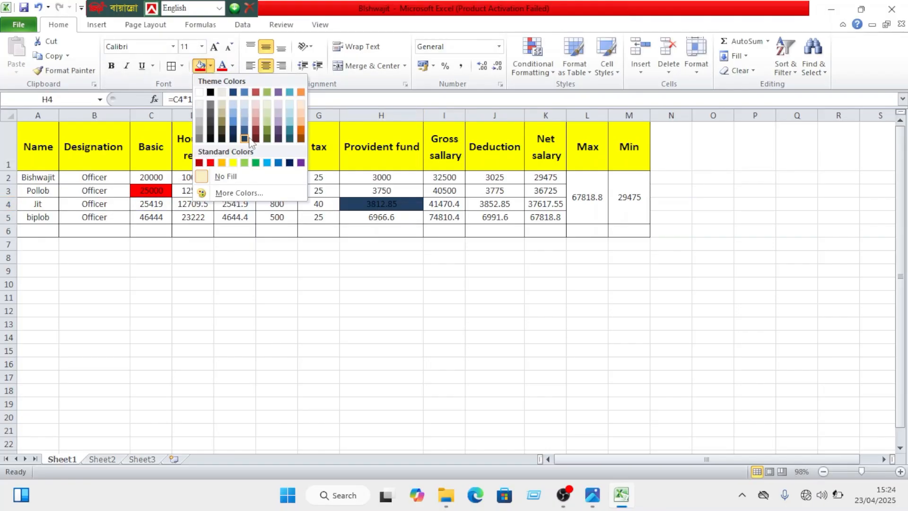
pyautogui.click(267, 163)
# Fill the deduction cell J5 with the standard red color.
pyautogui.click(480, 215)
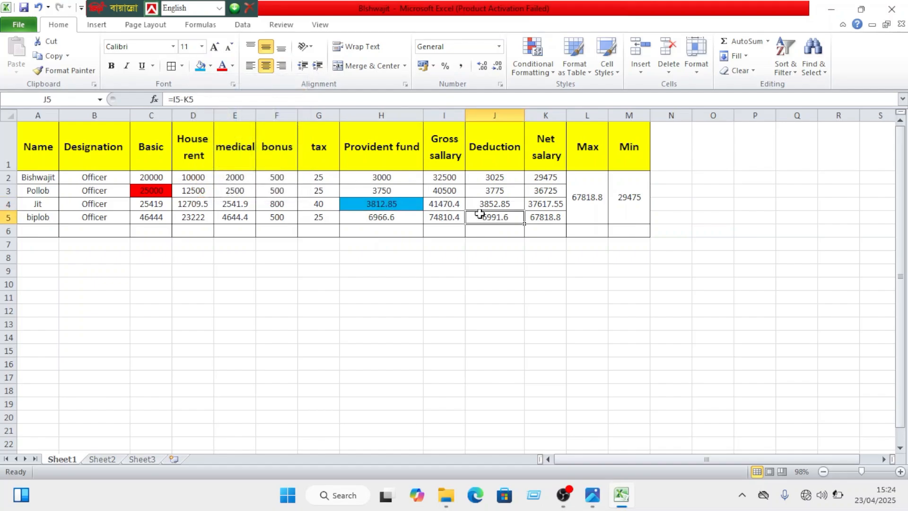
pyautogui.click(211, 66)
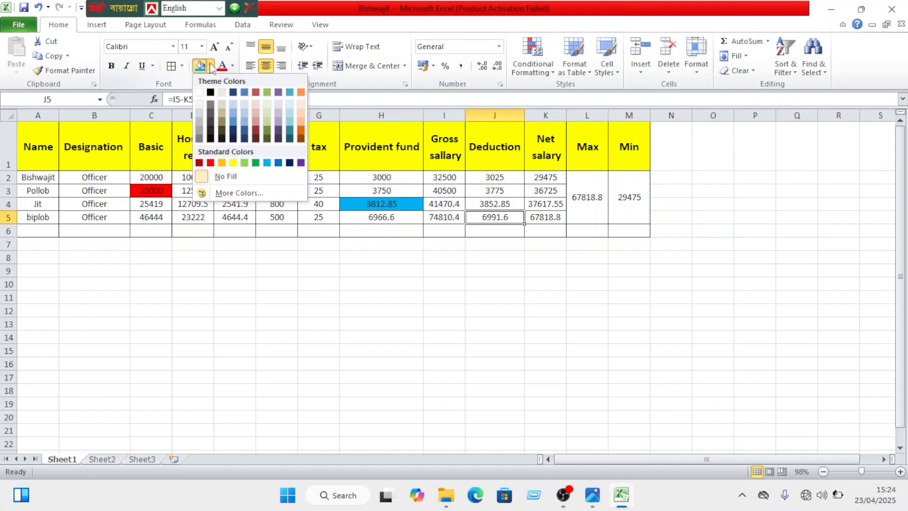
pyautogui.click(214, 164)
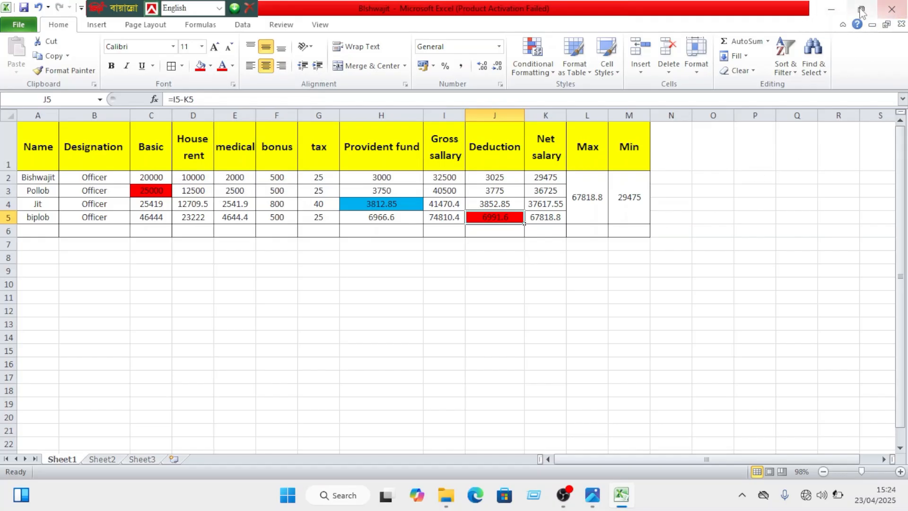
# Switch to the Word document and replace the dashes inside the =max formula's parentheses with the range a2:a5.
pyautogui.click(568, 501)
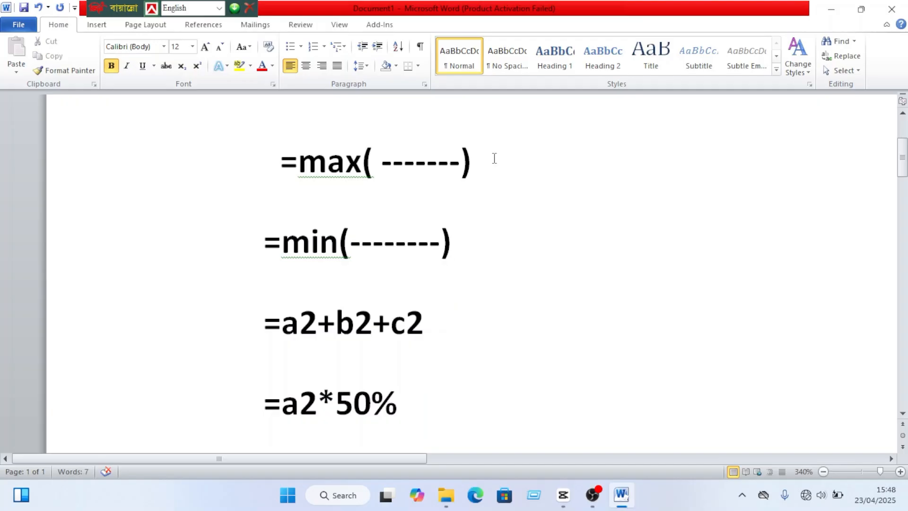
pyautogui.moveTo(494, 158); pyautogui.dragTo(279, 149)
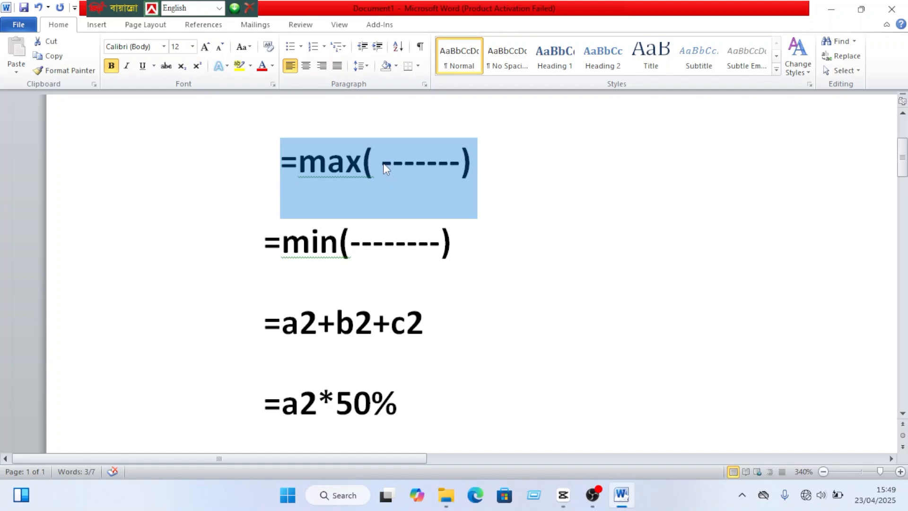
pyautogui.click(440, 156)
pyautogui.click(455, 166)
pyautogui.click(458, 165)
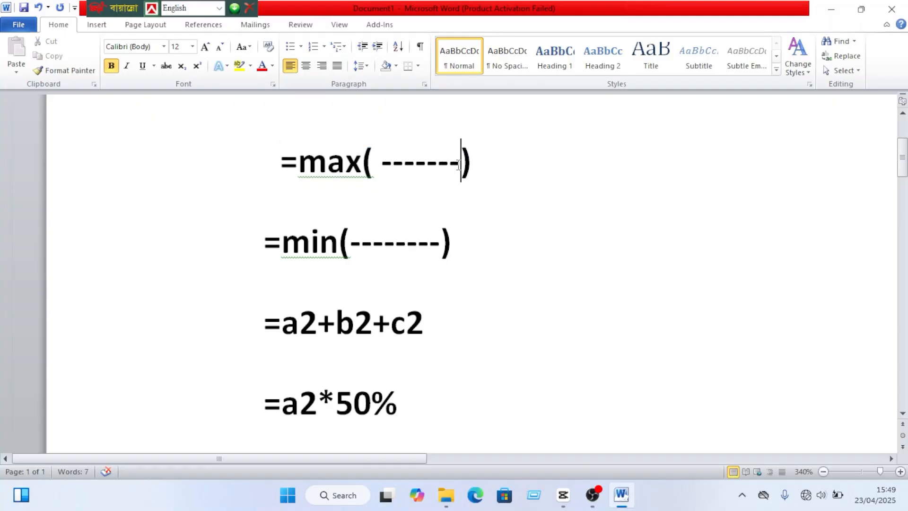
pyautogui.press('BackSpace')
pyautogui.press('BackSpace')
pyautogui.press('BackSpace')
pyautogui.press('BackSpace')
pyautogui.press('BackSpace')
pyautogui.press('BackSpace')
pyautogui.press('BackSpace')
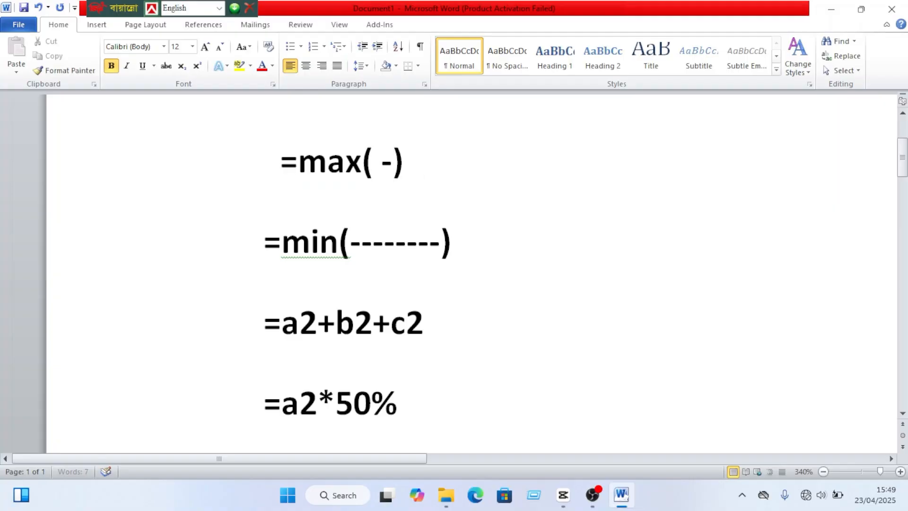
pyautogui.write('a2')
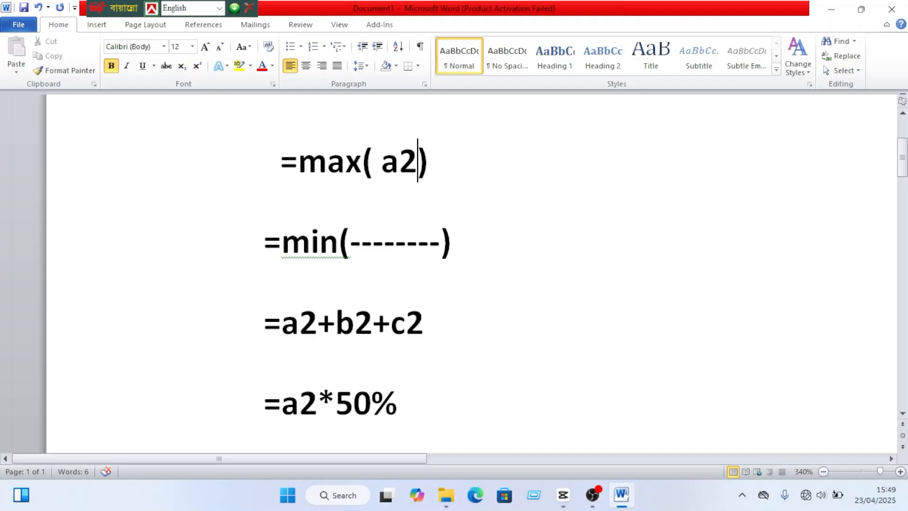
pyautogui.write(':')
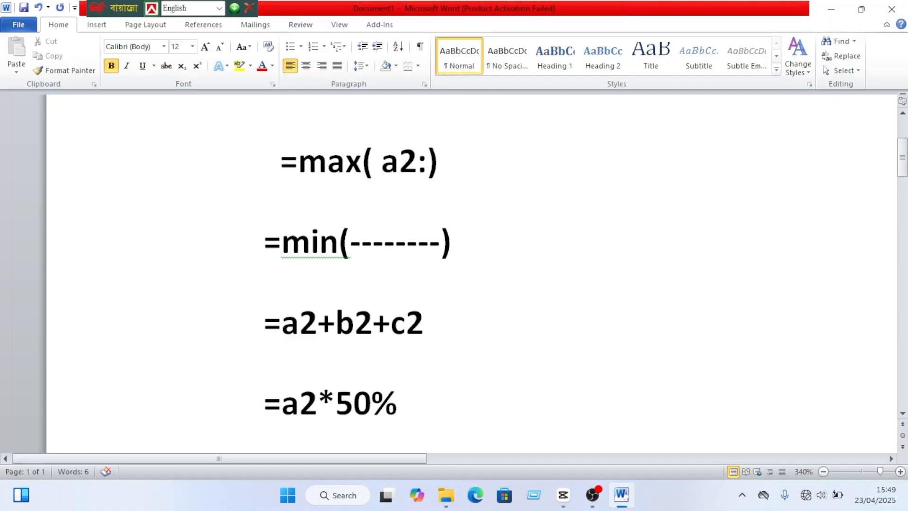
pyautogui.write('a%')
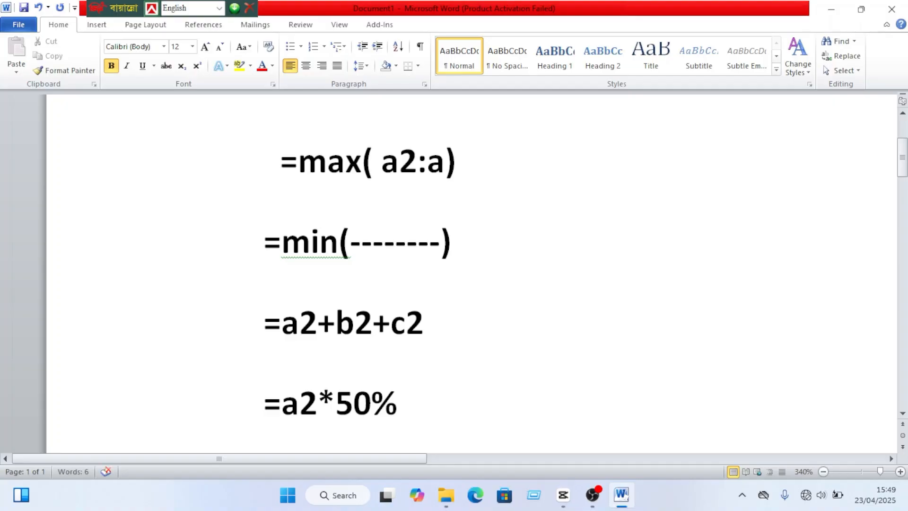
pyautogui.press('BackSpace')
pyautogui.write('5')
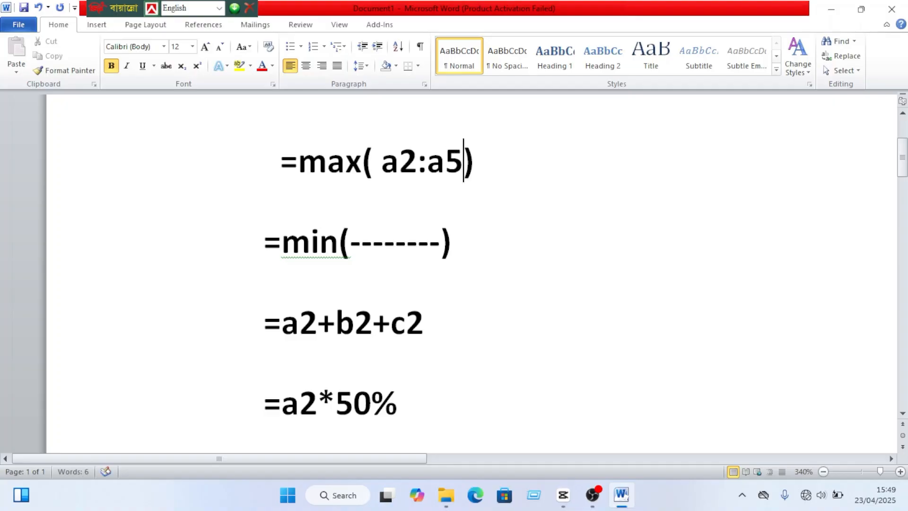
pyautogui.click(514, 158)
# Replace the dashes inside the =min formula's parentheses with the range a2:a6.
pyautogui.moveTo(438, 244); pyautogui.dragTo(356, 248)
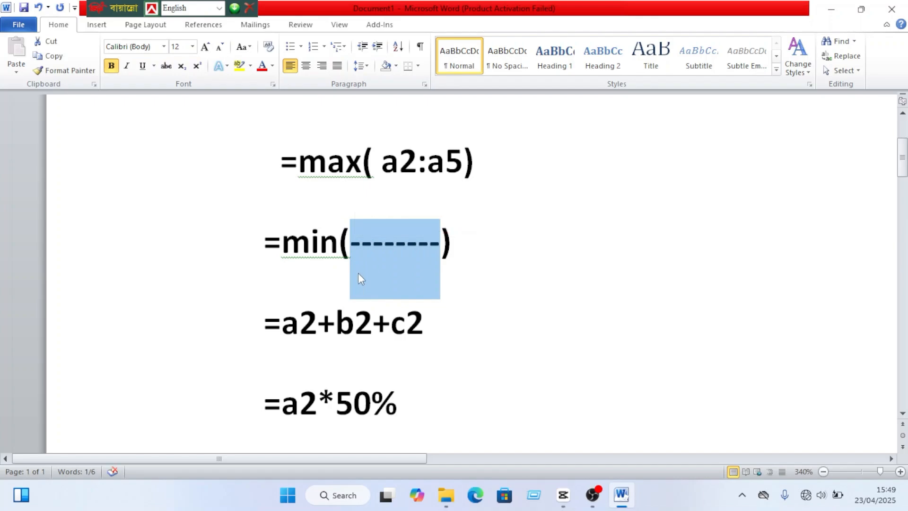
pyautogui.press('BackSpace')
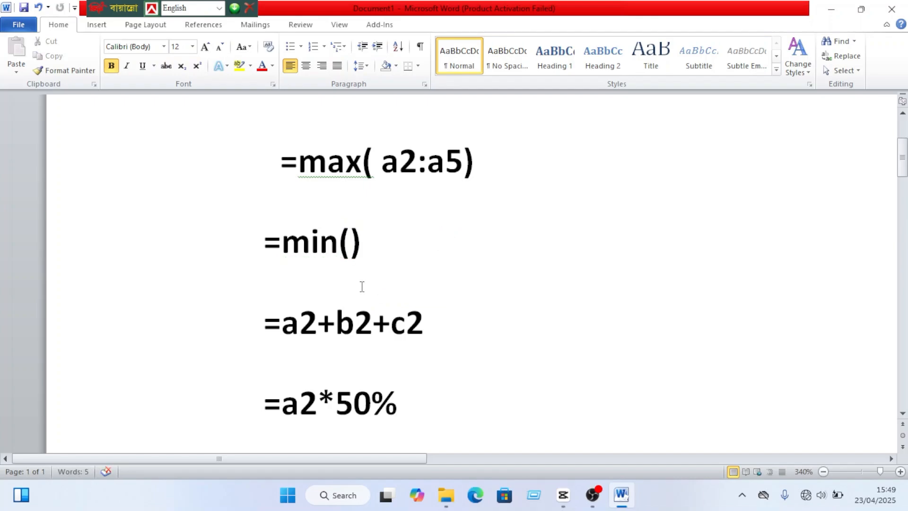
pyautogui.write('a')
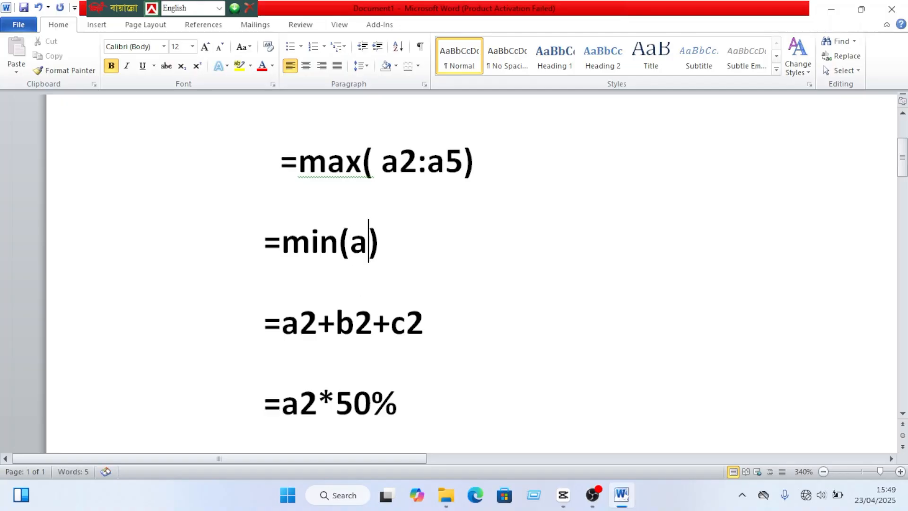
pyautogui.write('2:')
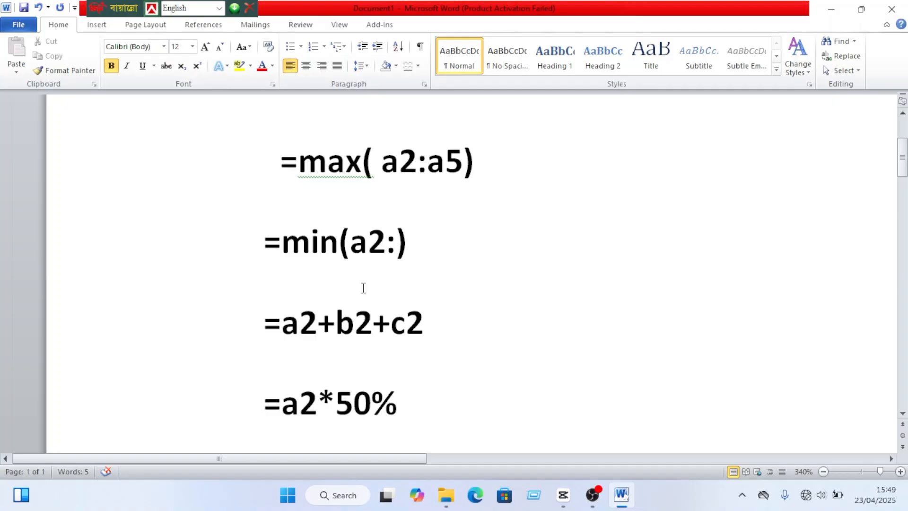
pyautogui.write('a6')
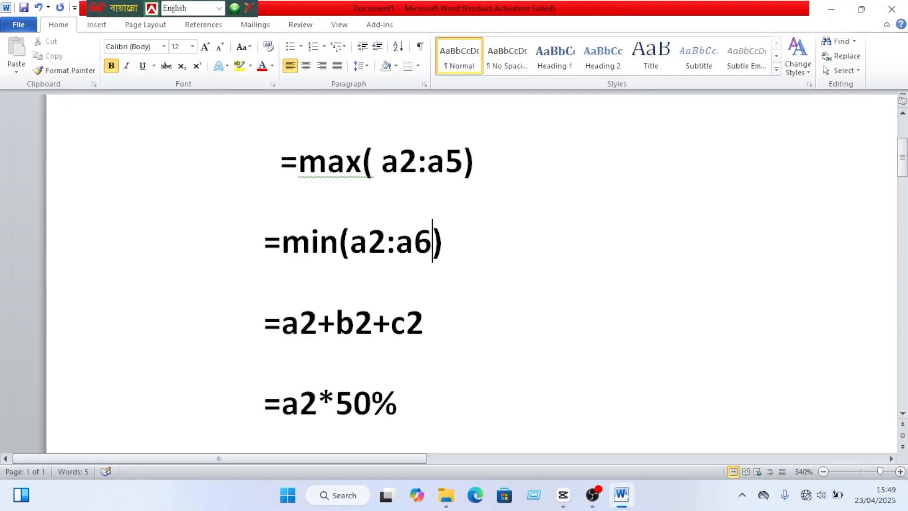
pyautogui.click(460, 258)
# Select the addition formula =a2+b2+c2 and the percentage formula =a2*50% in turn to review them.
pyautogui.moveTo(475, 320); pyautogui.dragTo(270, 343)
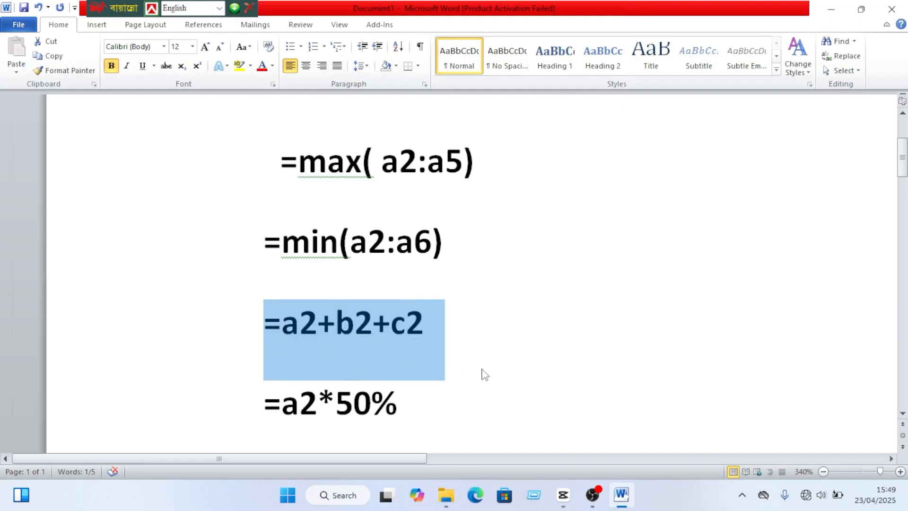
pyautogui.click(494, 408)
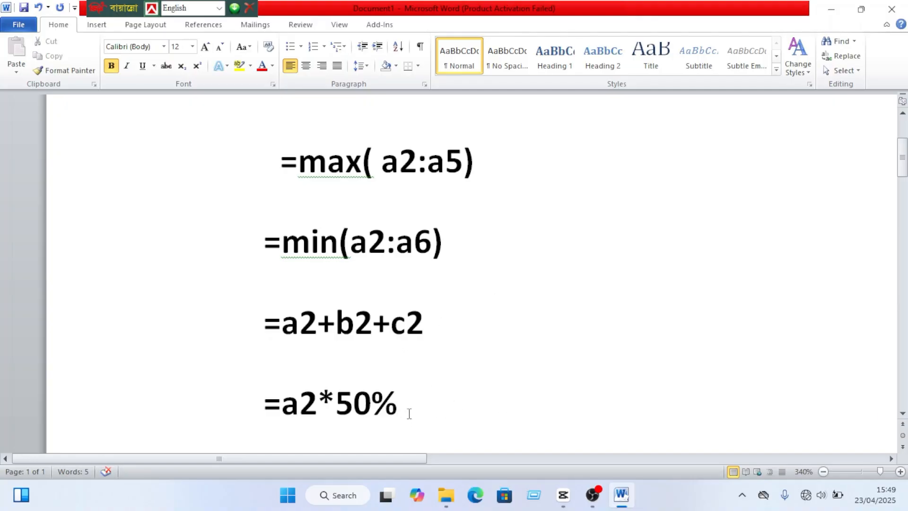
pyautogui.moveTo(416, 404); pyautogui.dragTo(265, 408)
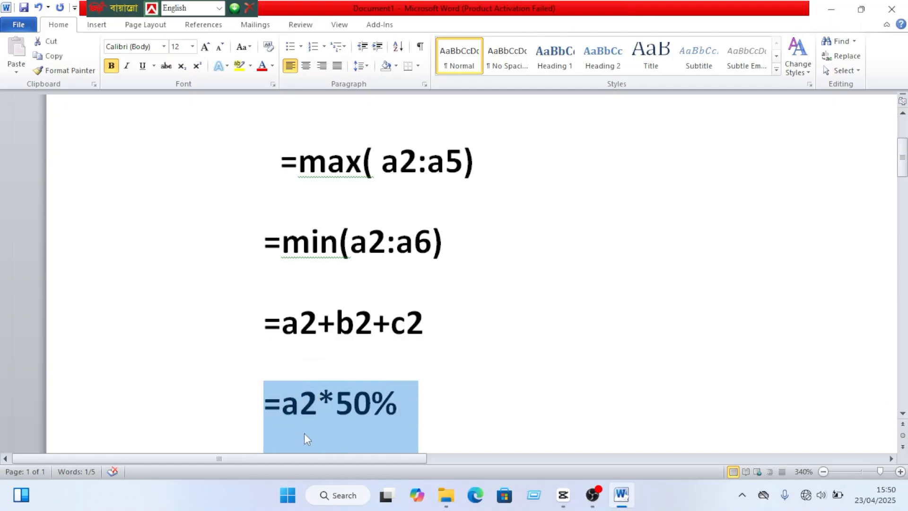